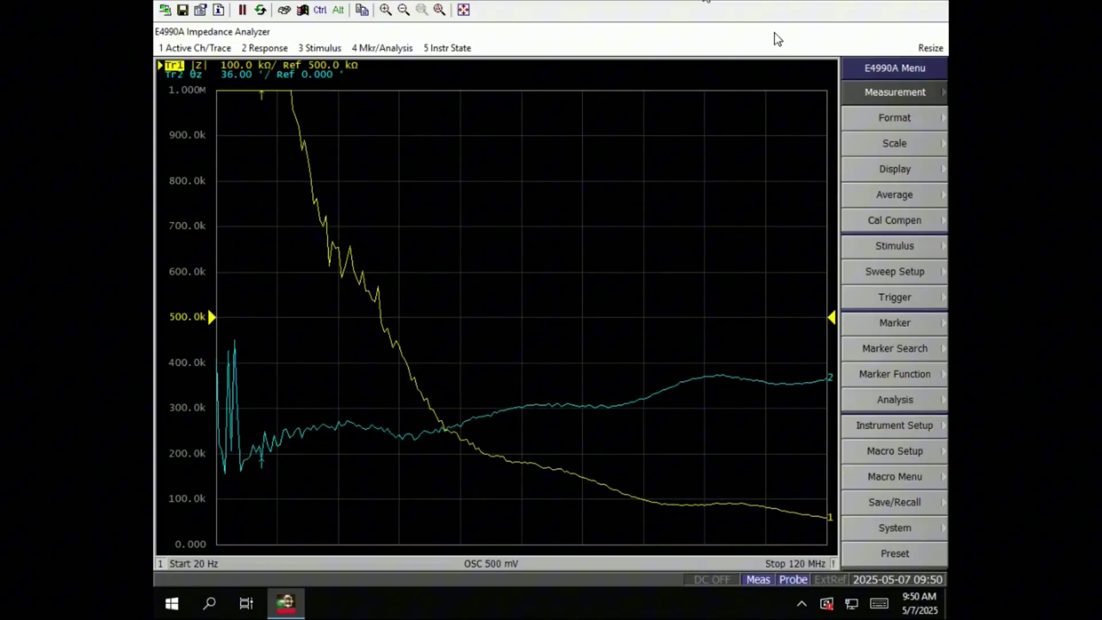
# - Switch the active trace between trace 1, trace 2 and phase, ending on the |Z| impedance trace
pyautogui.click(187, 49)
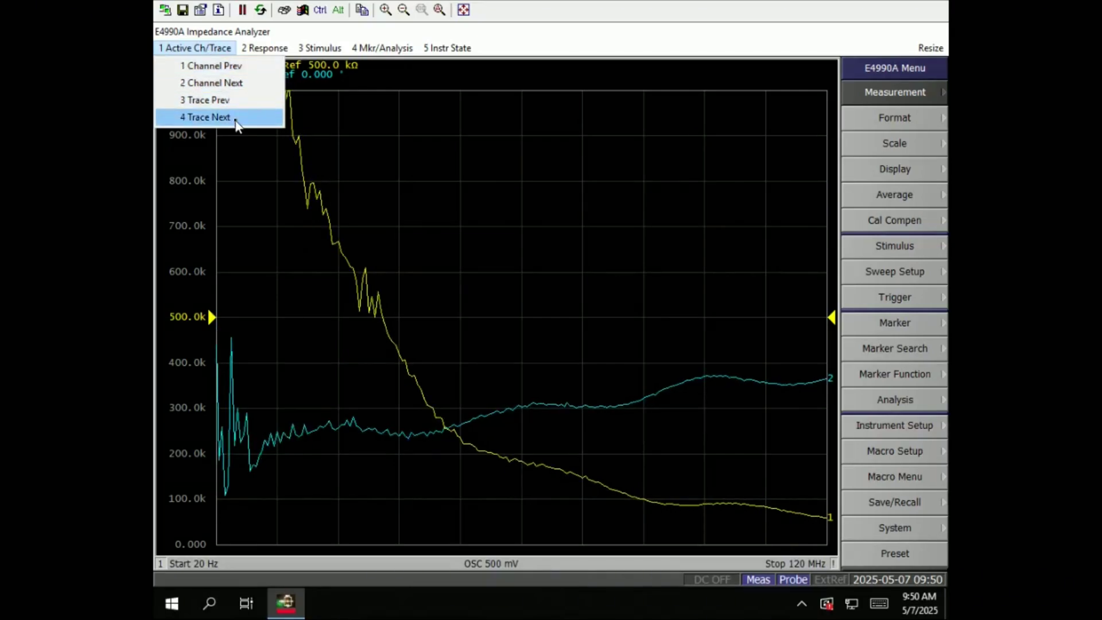
pyautogui.click(233, 102)
pyautogui.click(195, 48)
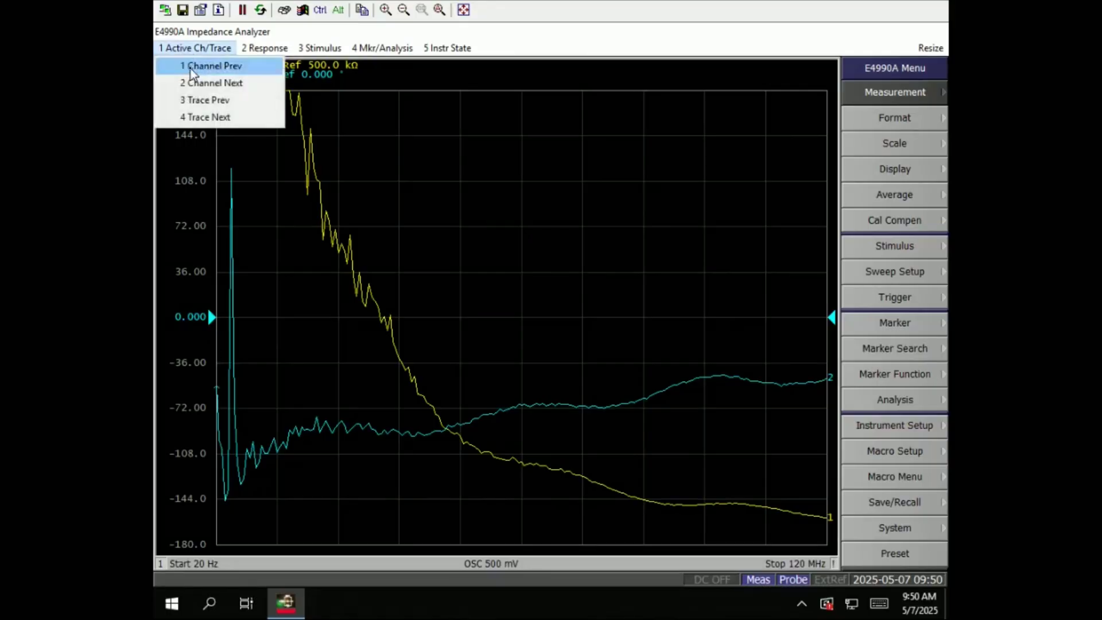
pyautogui.click(204, 116)
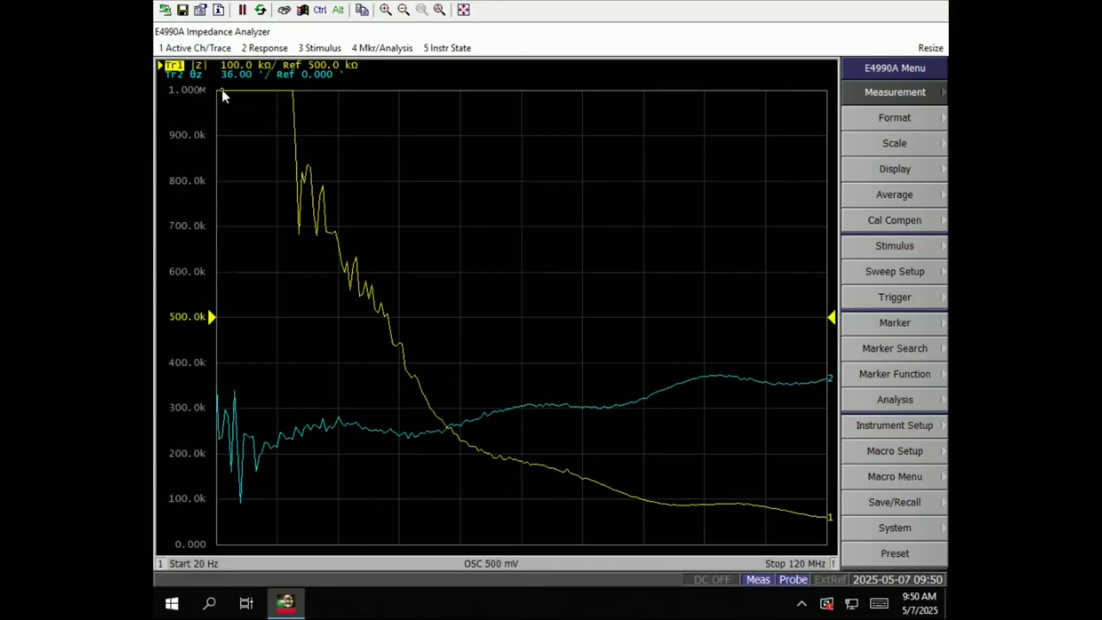
pyautogui.click(177, 77)
pyautogui.click(193, 67)
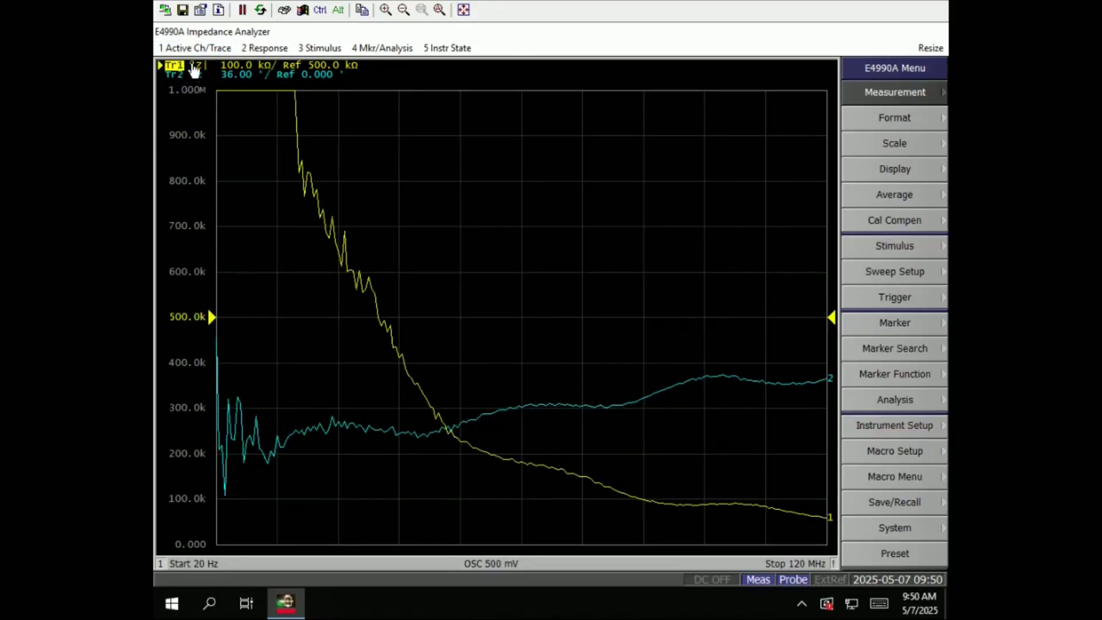
# - Enlarge the channel with Trace Max so only the |Z| trace fills the display
pyautogui.click(264, 48)
pyautogui.click(298, 68)
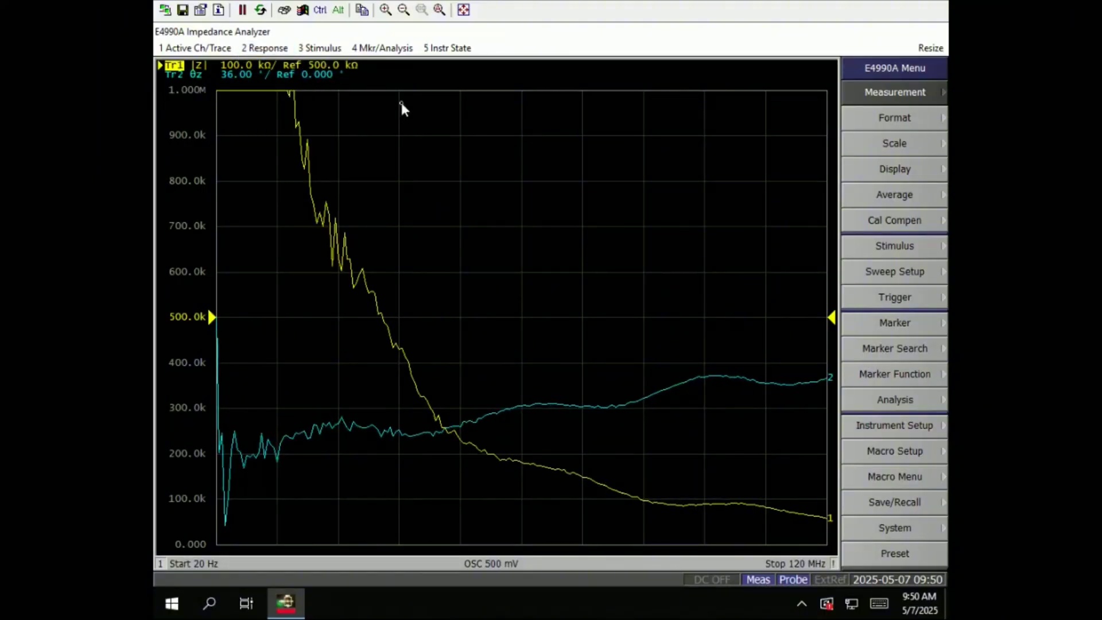
pyautogui.click(269, 49)
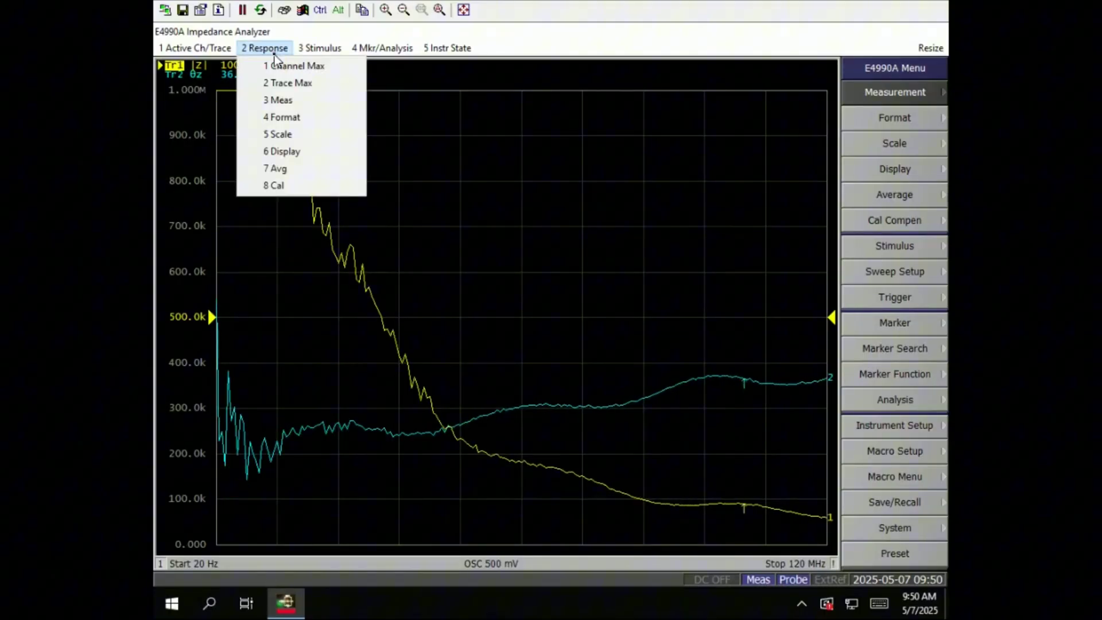
pyautogui.click(313, 87)
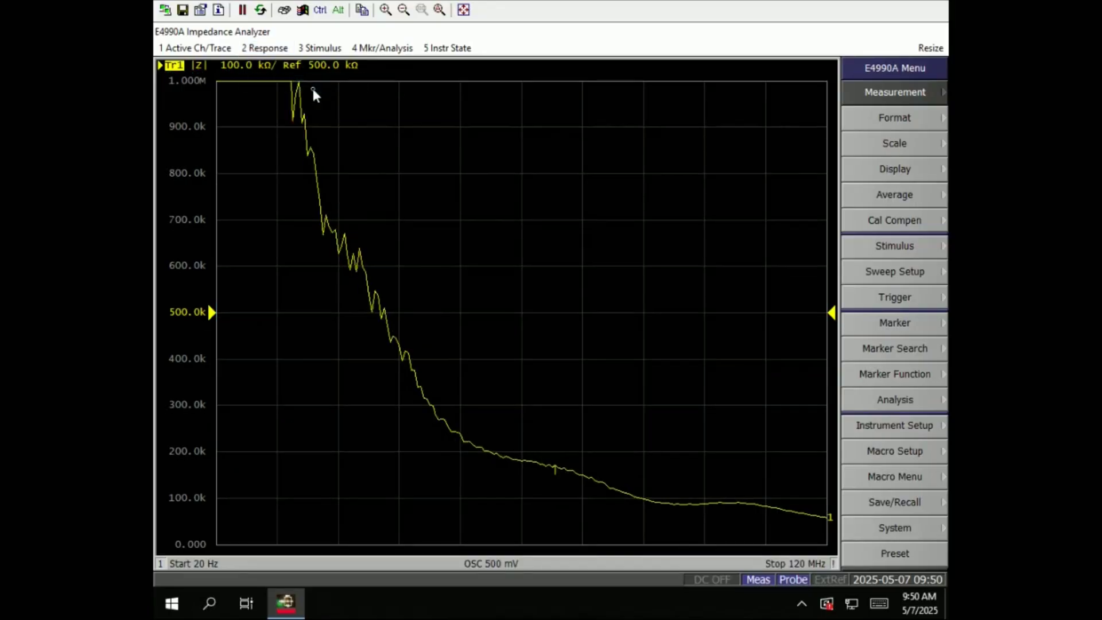
pyautogui.click(269, 48)
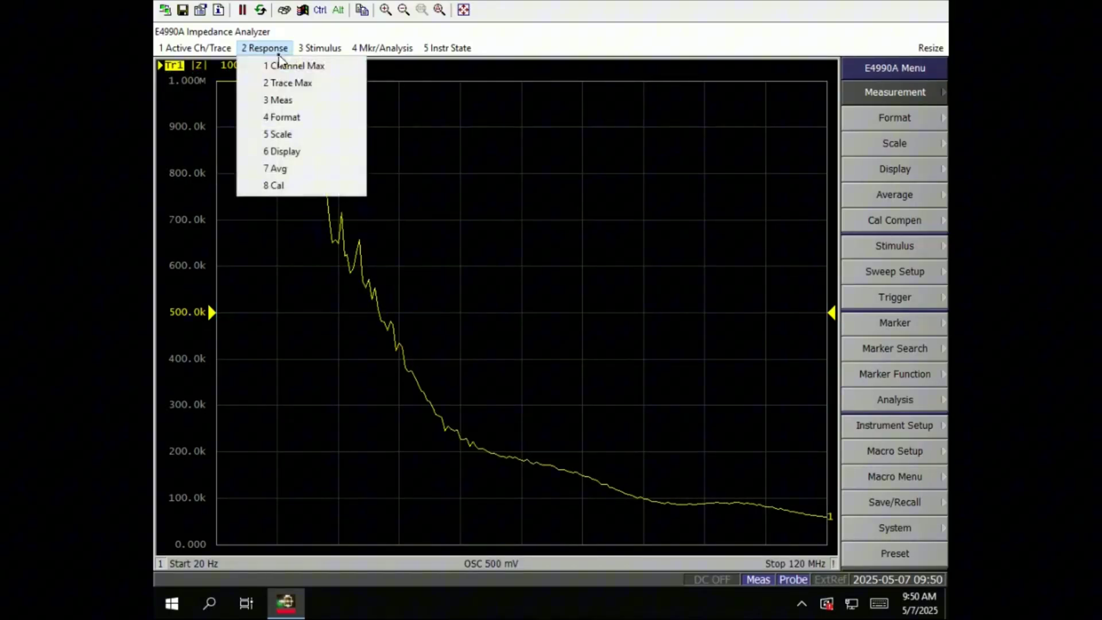
pyautogui.click(301, 69)
# - Browse the Meas parameter and Format display settings under Response
pyautogui.click(269, 49)
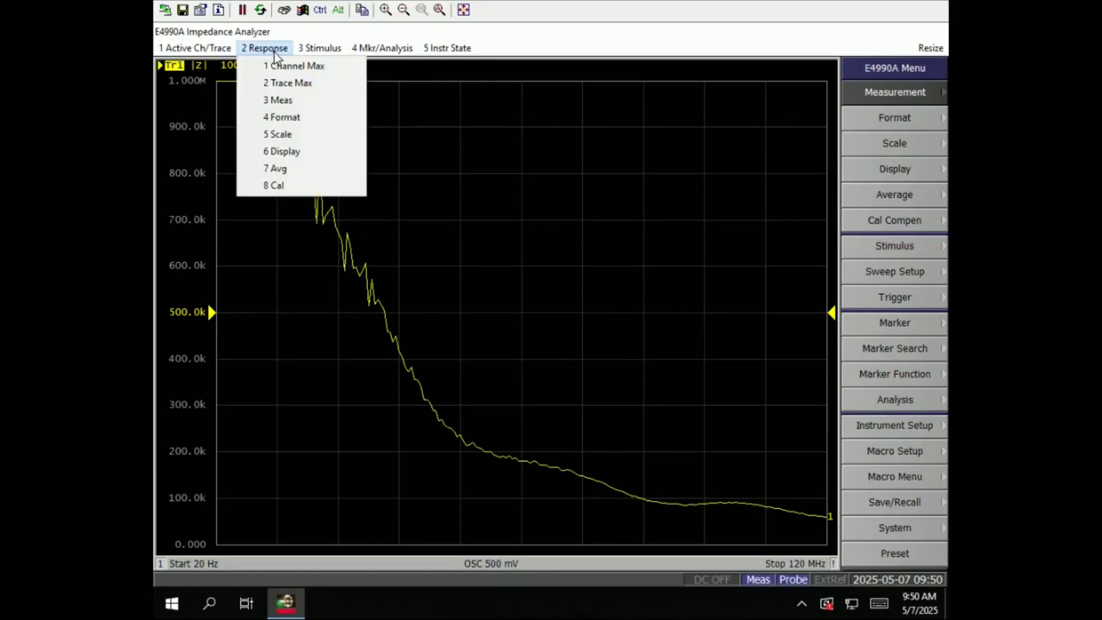
pyautogui.click(296, 99)
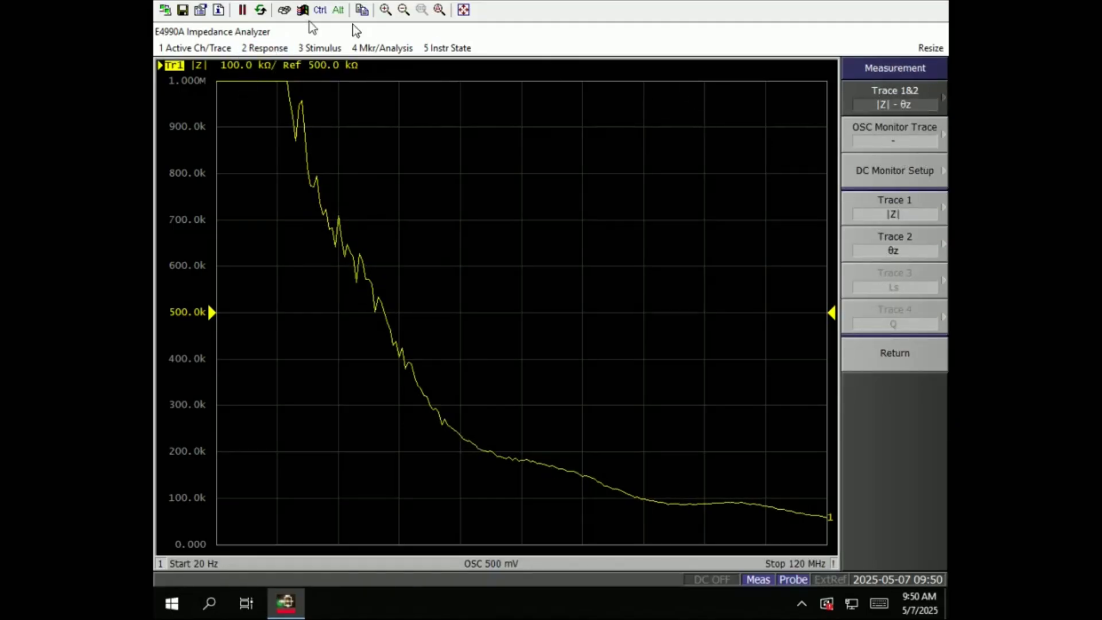
pyautogui.click(268, 48)
pyautogui.click(290, 118)
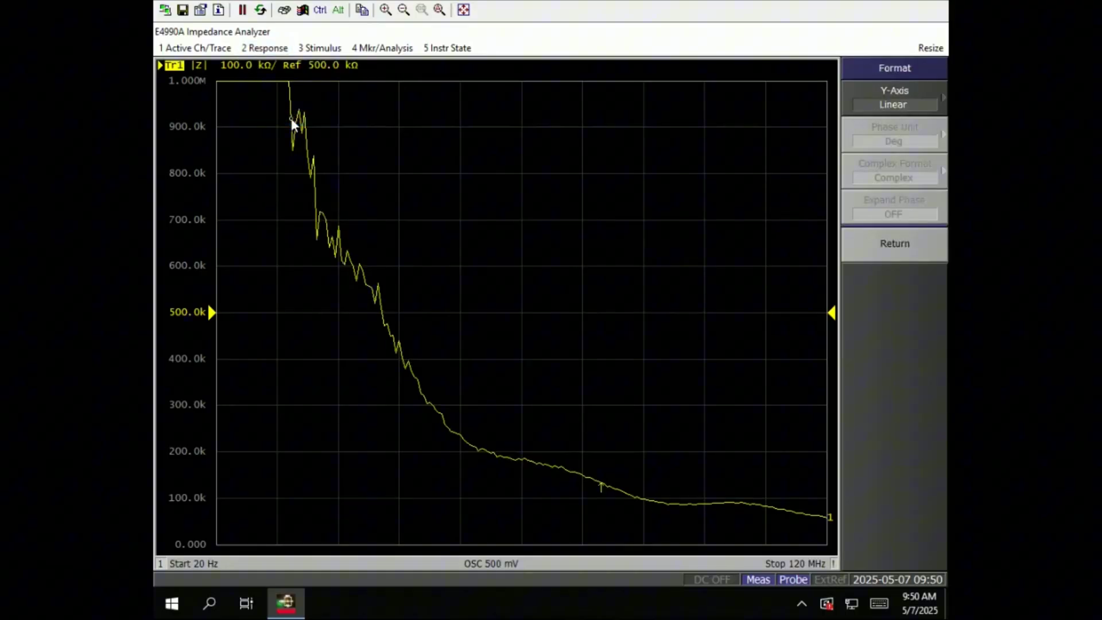
pyautogui.click(265, 48)
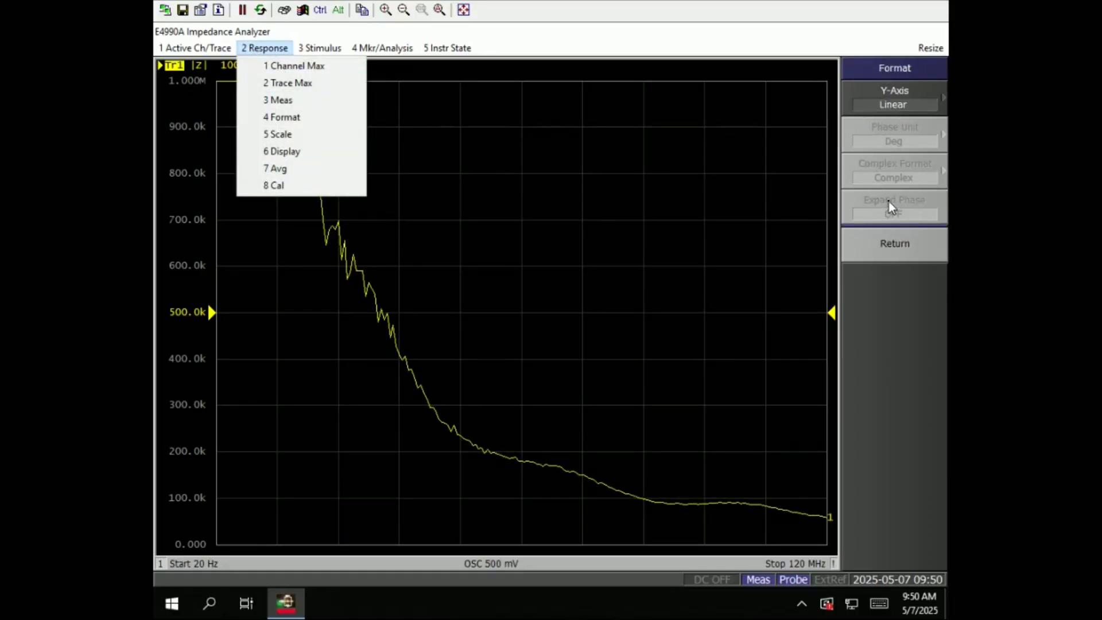
# - View the 20 Hz start frequency, sweep setup, and analysis equivalent circuit settings
pyautogui.moveTo(340, 45)
pyautogui.click(340, 67)
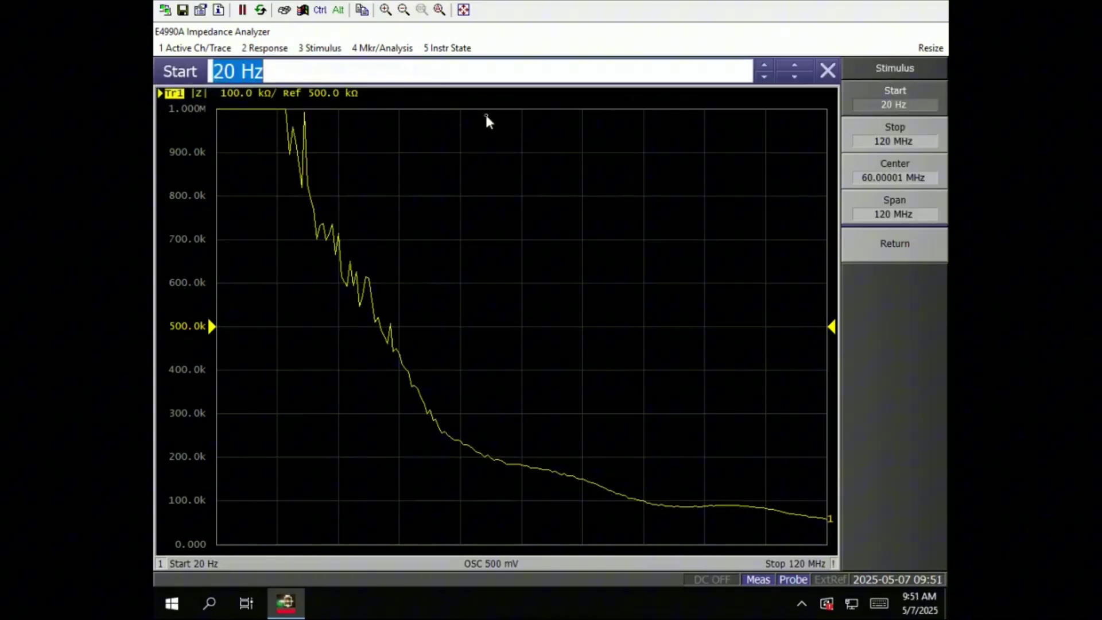
pyautogui.click(320, 48)
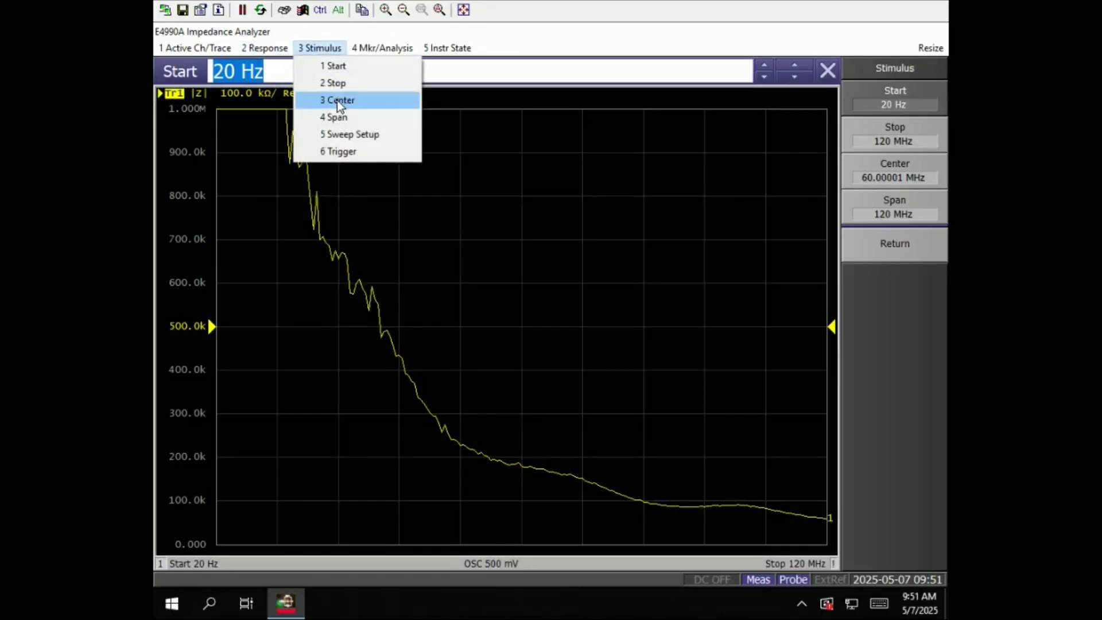
pyautogui.click(380, 139)
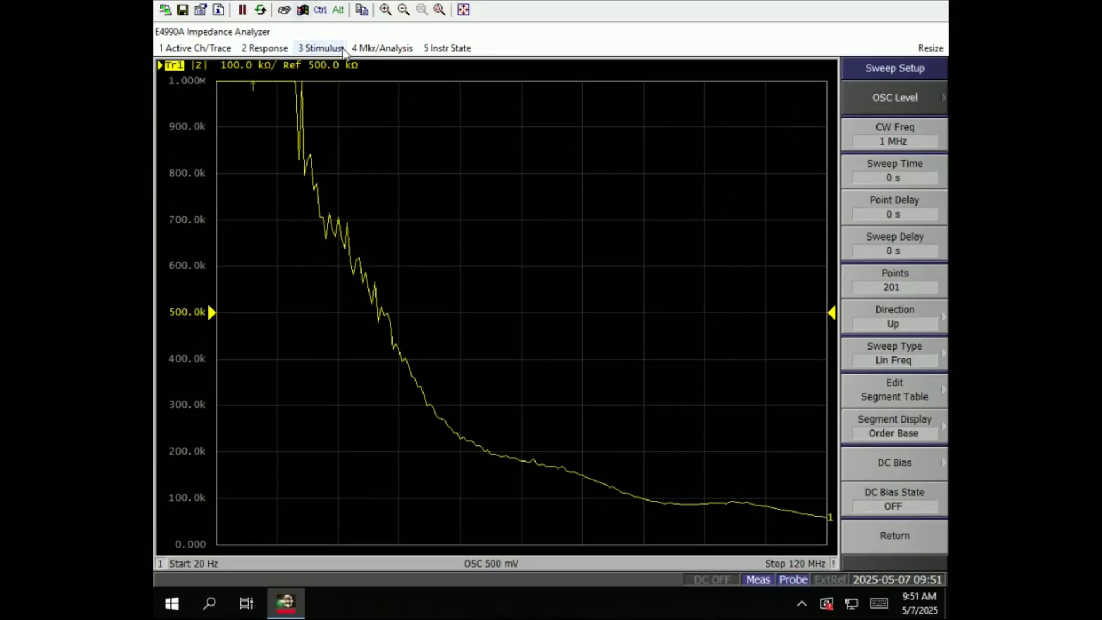
pyautogui.click(370, 49)
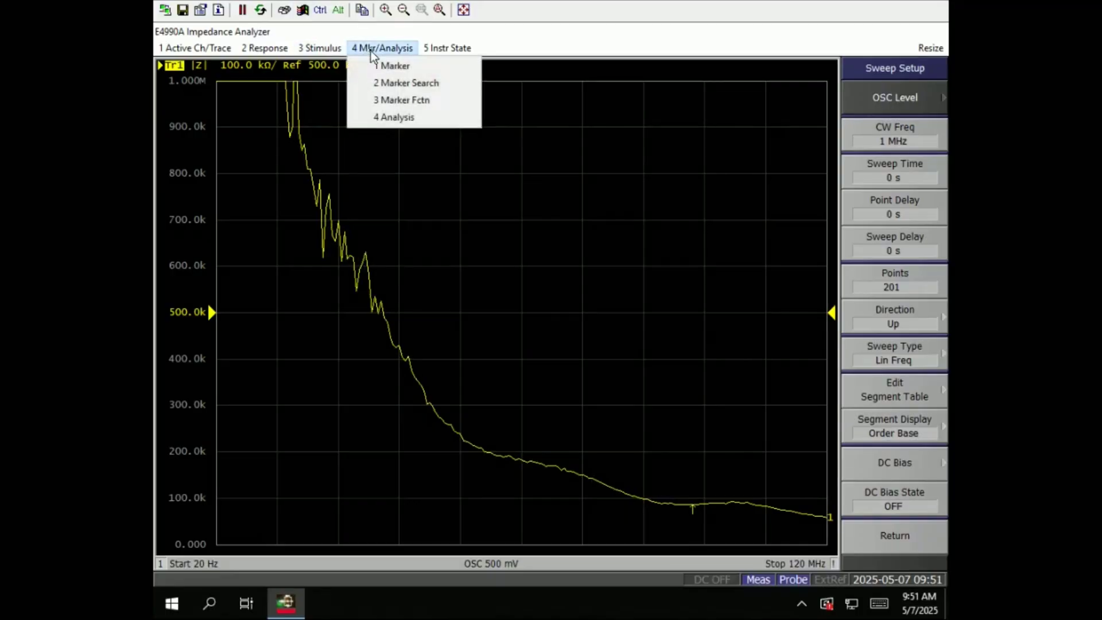
pyautogui.click(437, 118)
pyautogui.click(882, 131)
# - Browse Instrument Setup, Save/Recall and System menus, ending in Misc Setup
pyautogui.click(453, 49)
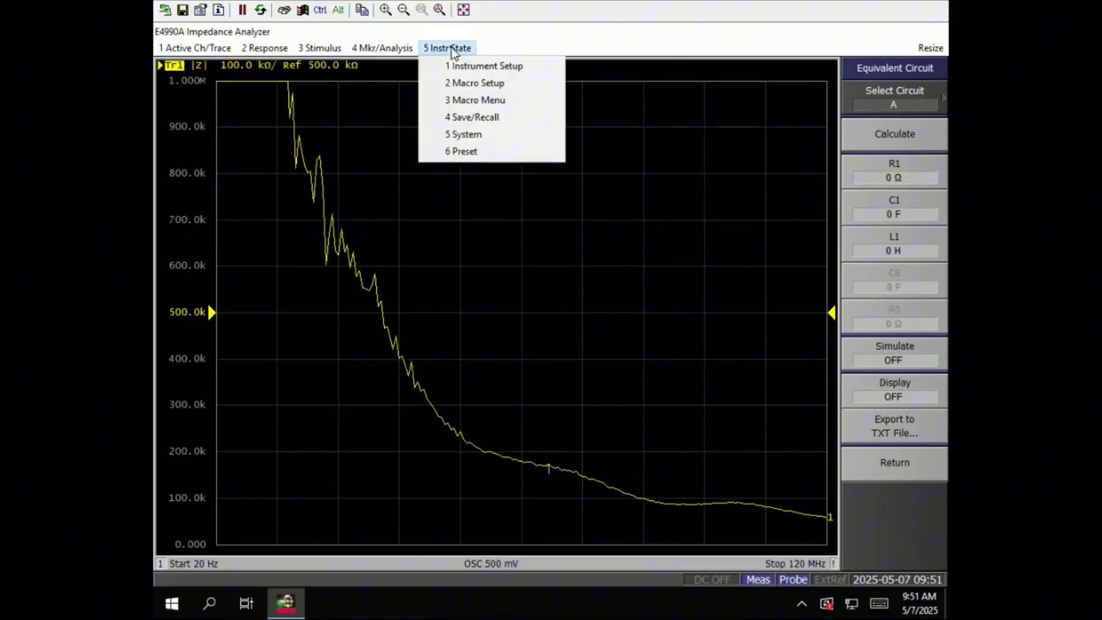
pyautogui.click(527, 66)
pyautogui.click(447, 48)
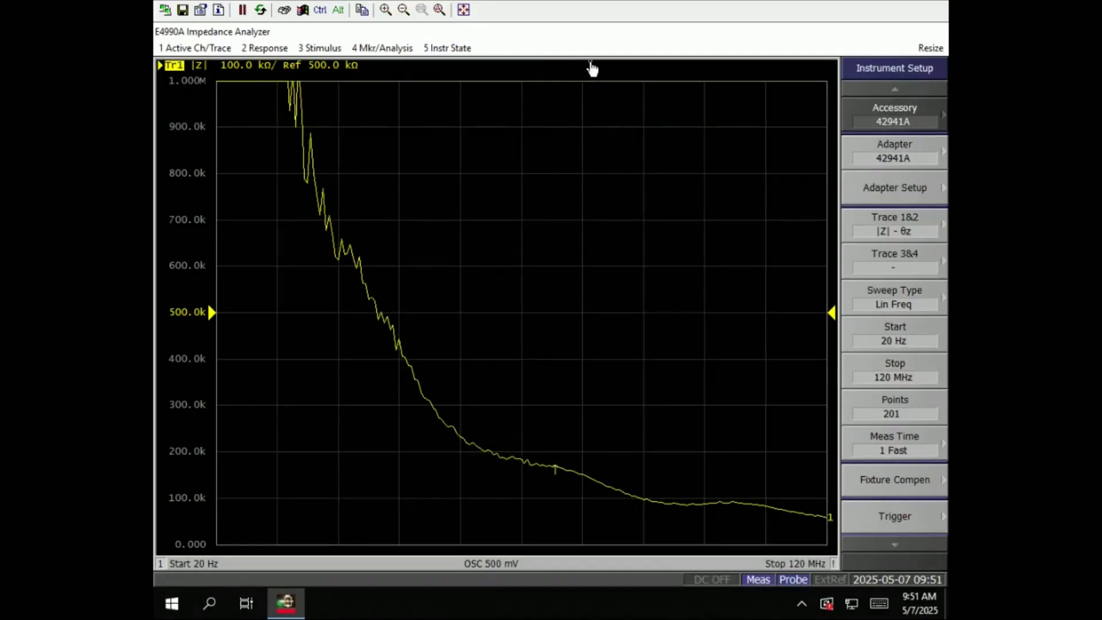
pyautogui.click(512, 118)
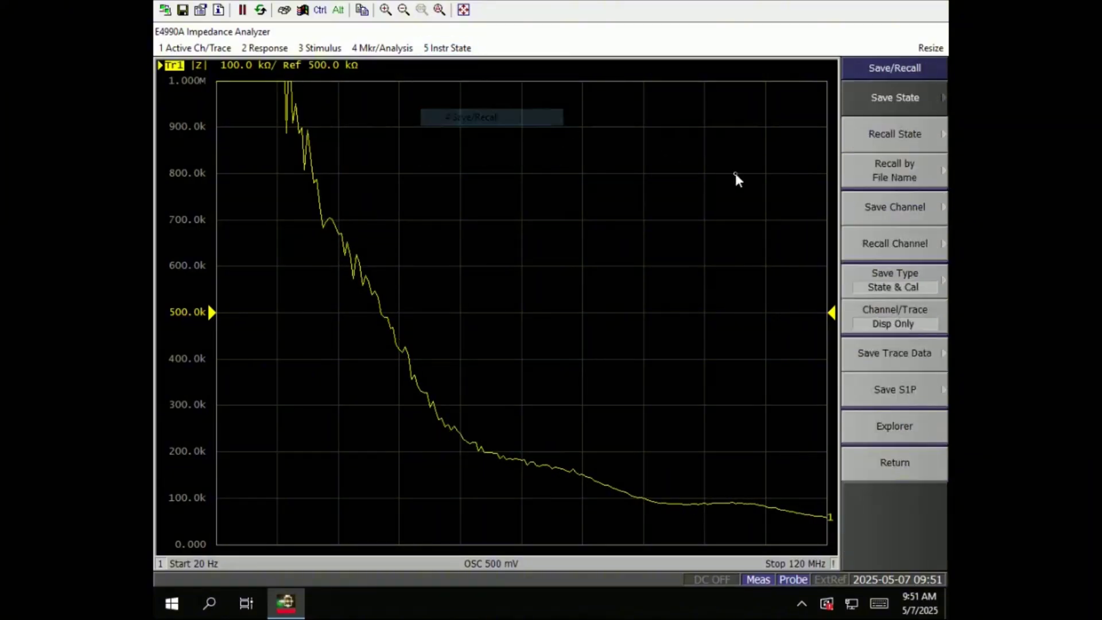
pyautogui.click(462, 48)
pyautogui.click(483, 134)
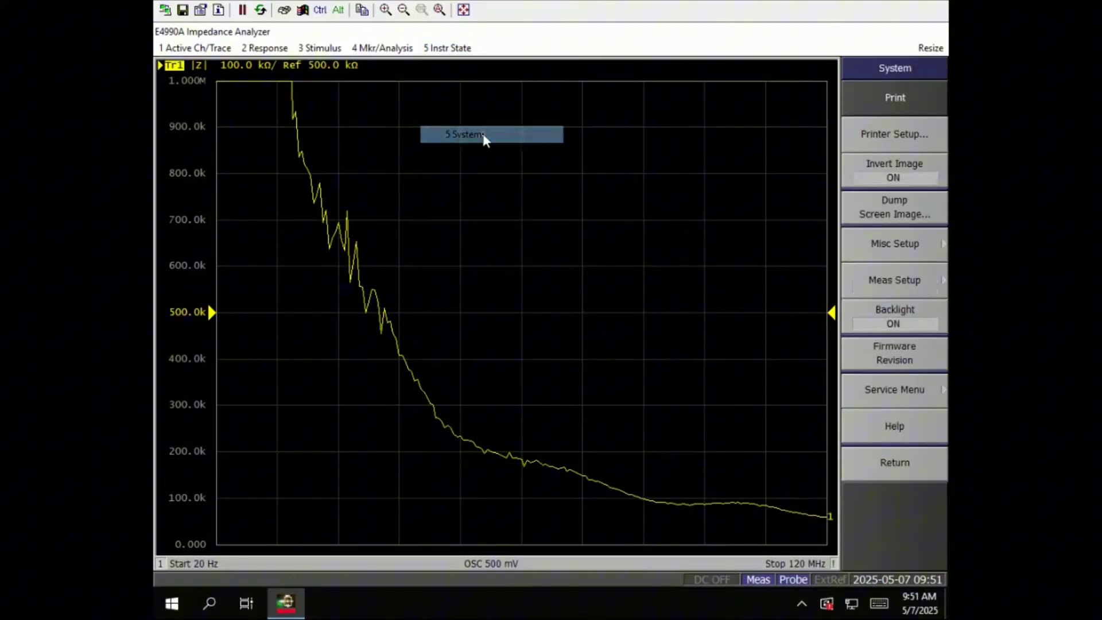
pyautogui.click(912, 253)
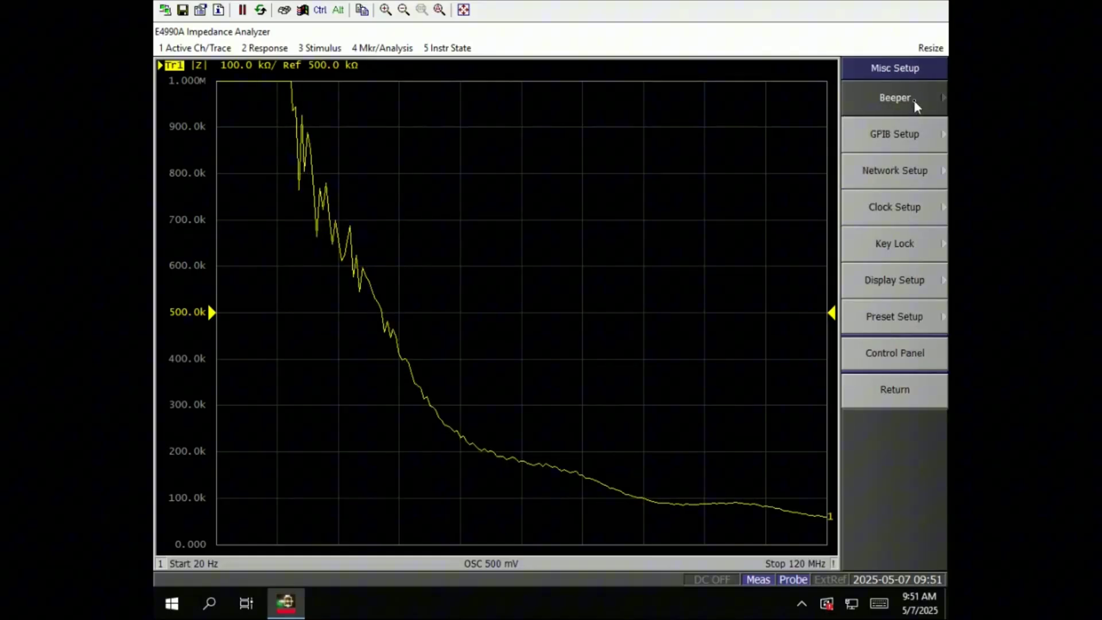
pyautogui.click(911, 394)
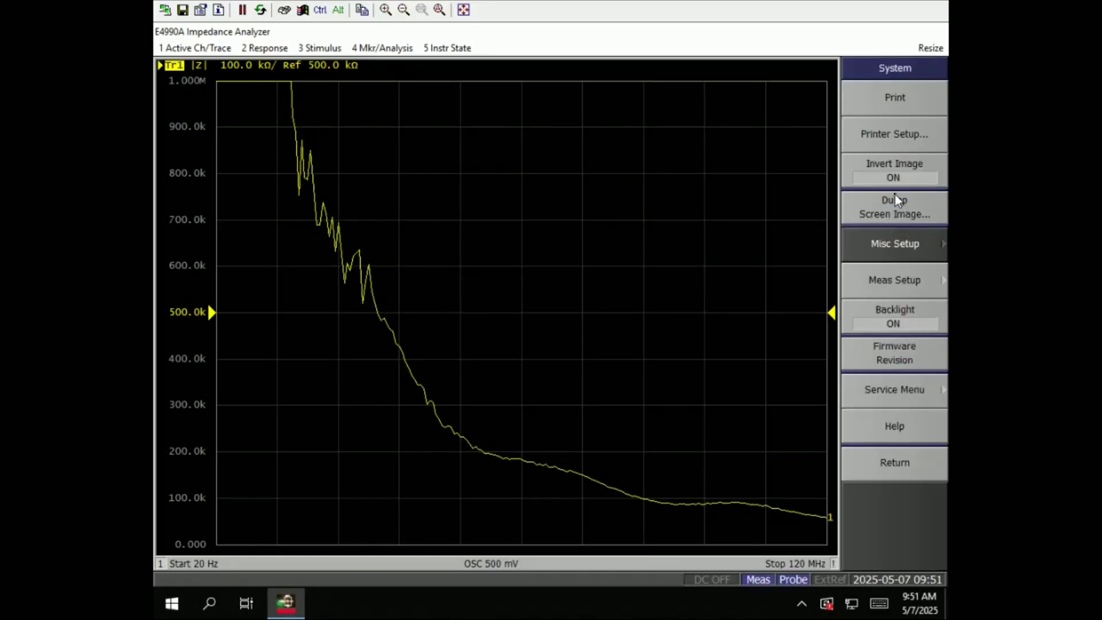
pyautogui.click(909, 243)
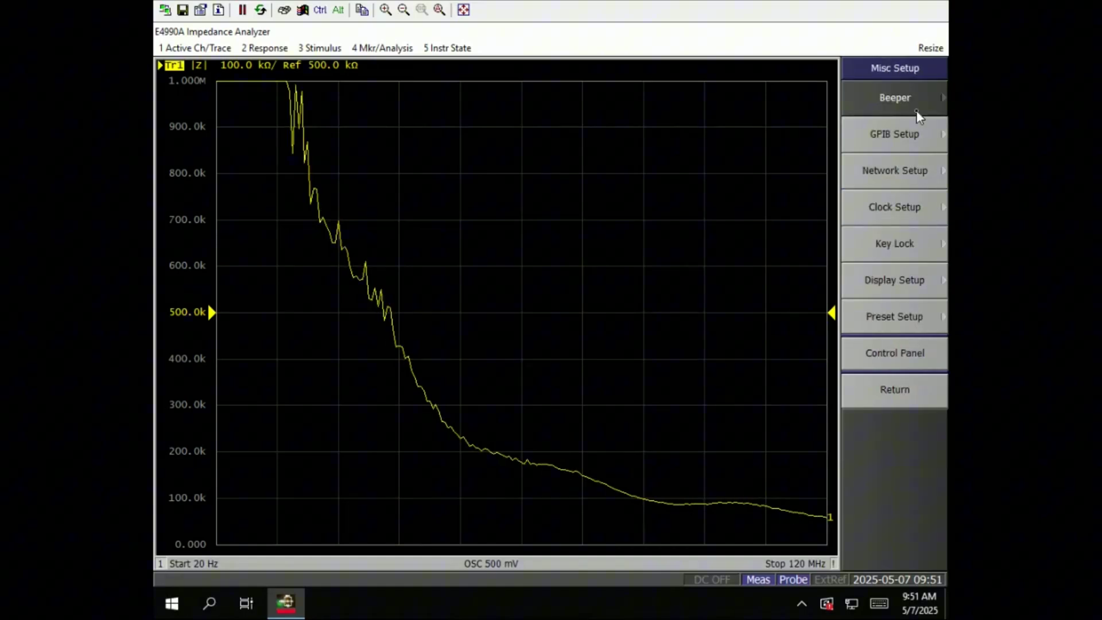
pyautogui.click(921, 165)
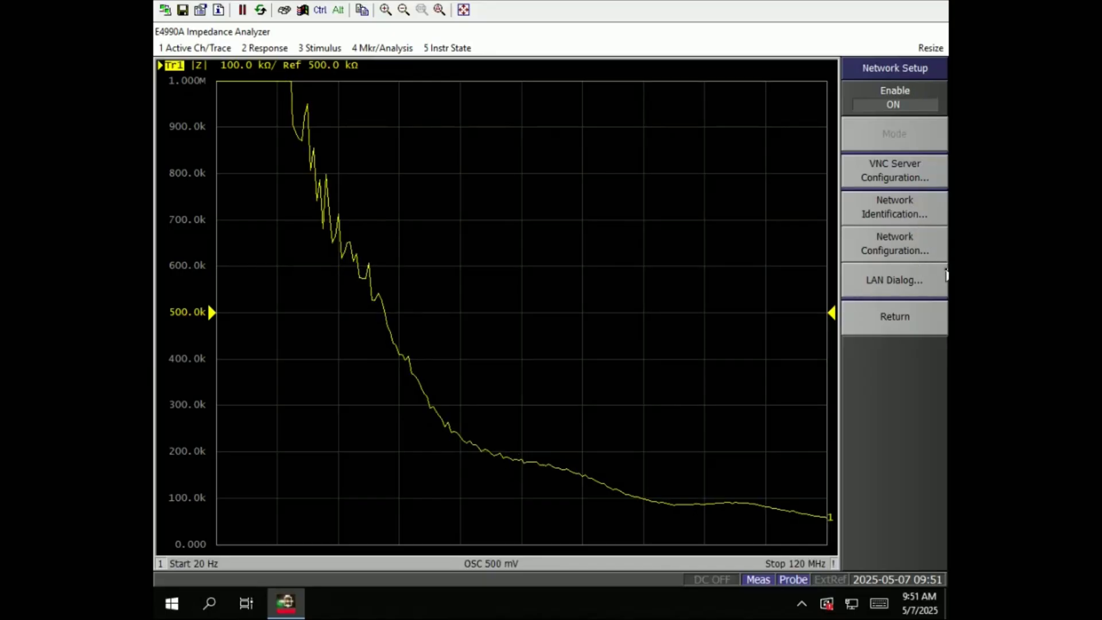
pyautogui.click(920, 281)
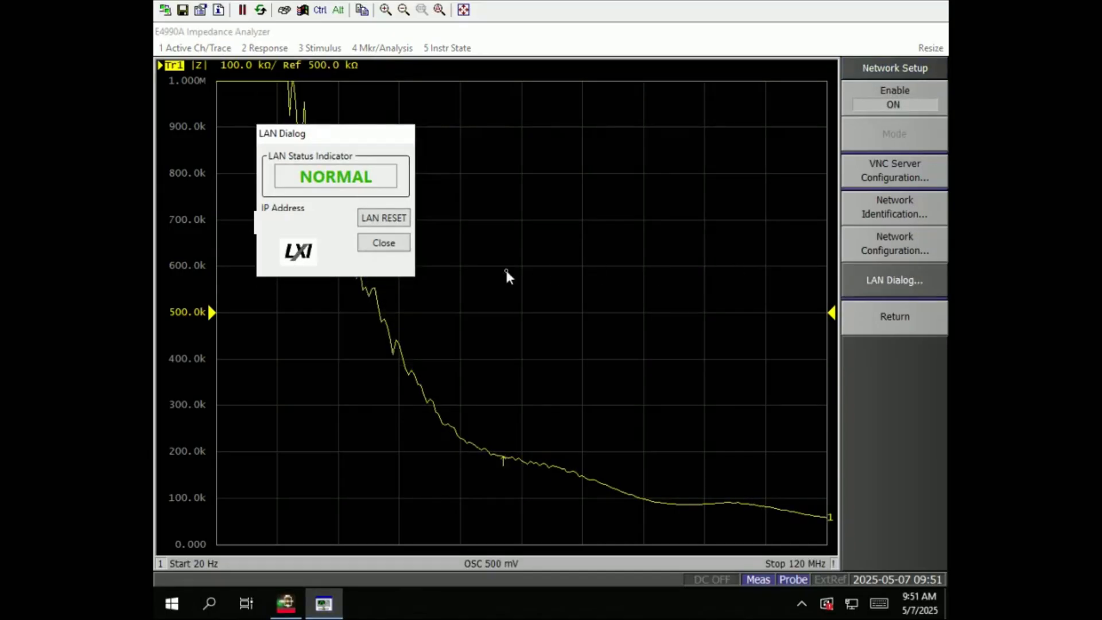
pyautogui.click(396, 245)
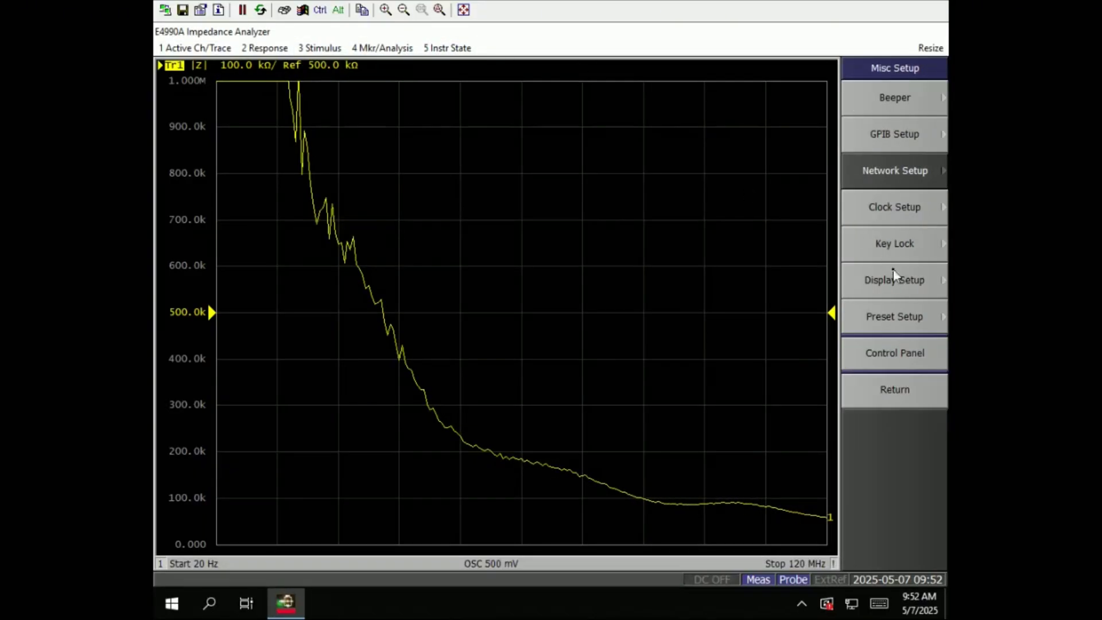
# - Return to the top-level menu and list the Measurement trace 1&2 parameter pairs
pyautogui.click(873, 396)
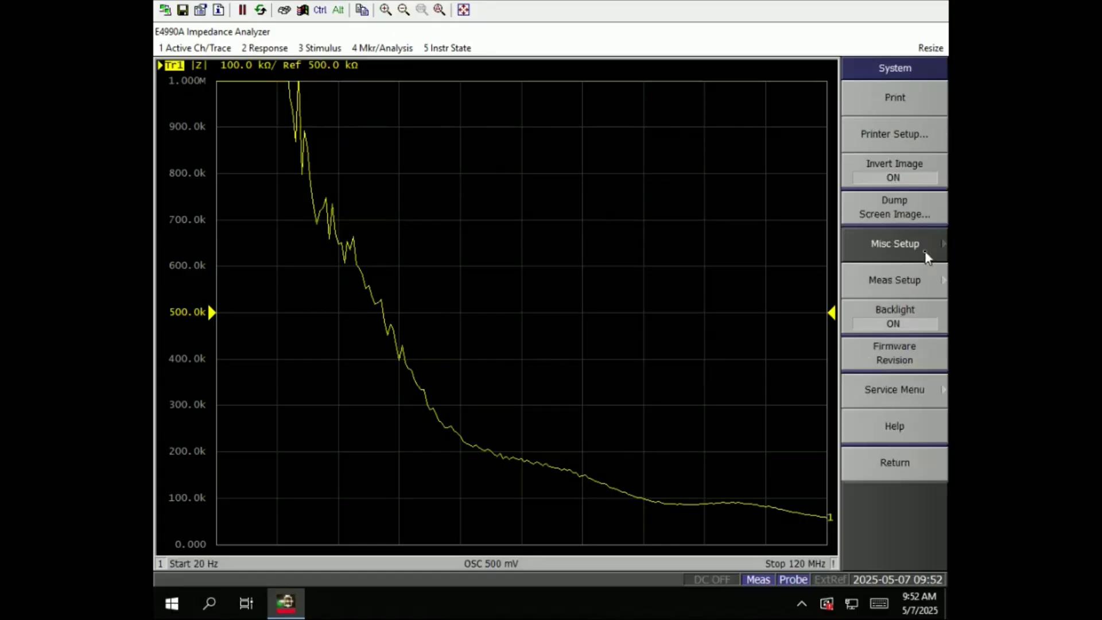
pyautogui.click(905, 470)
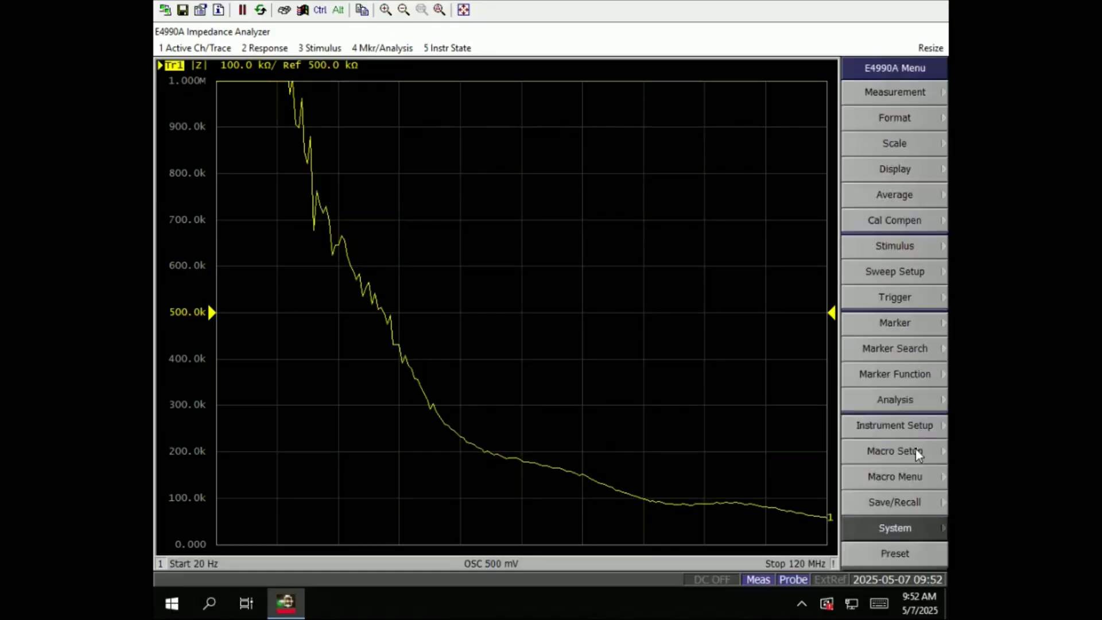
pyautogui.click(913, 88)
pyautogui.click(914, 98)
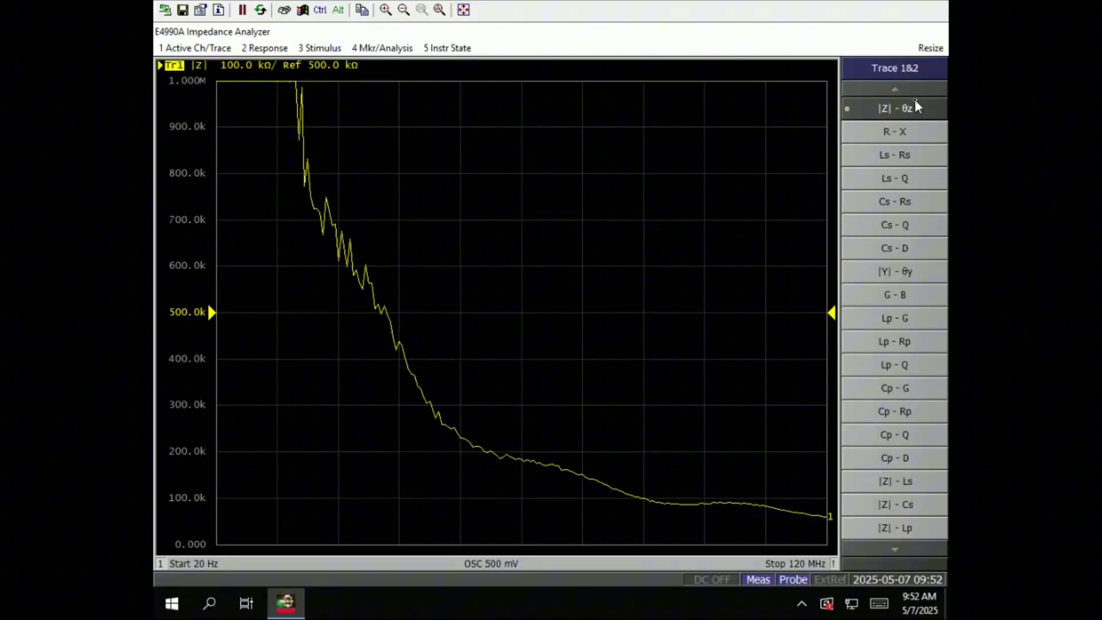
# - Keep |Z|-θz as the trace 1&2 parameters and show the OSC Monitor Trace choices
pyautogui.scroll(-20, 888, 493)
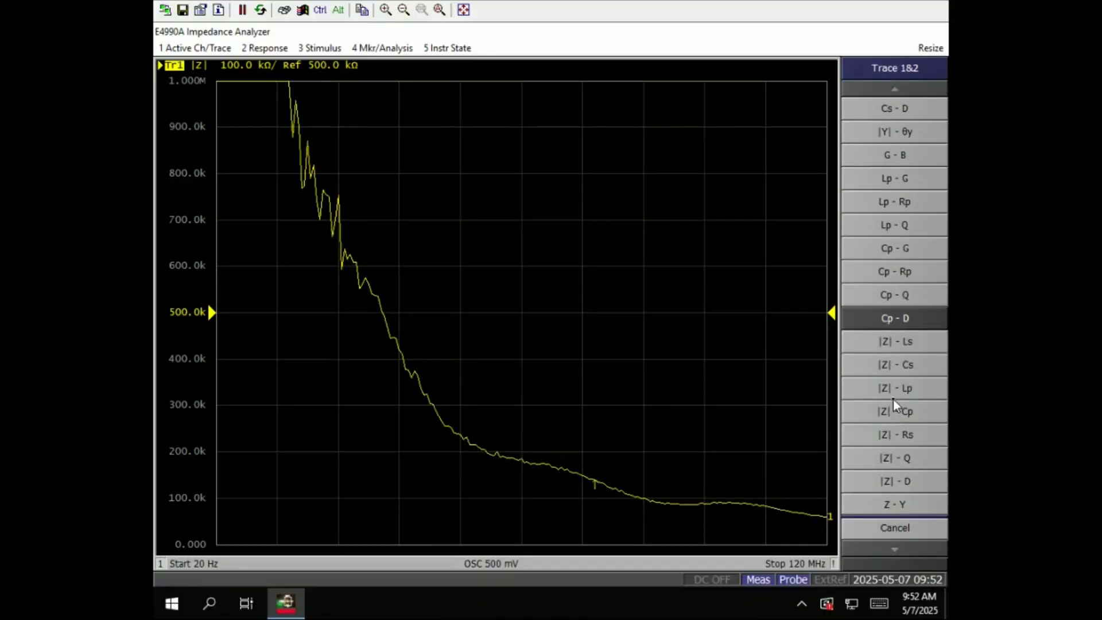
pyautogui.scroll(15, 893, 400)
pyautogui.scroll(6, 891, 400)
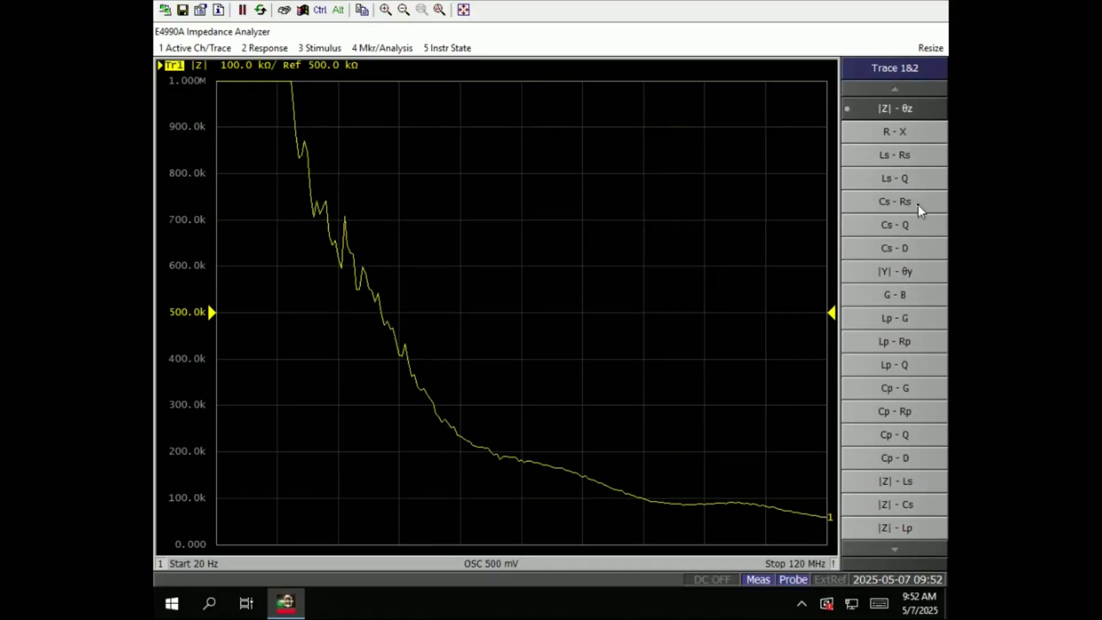
pyautogui.click(902, 109)
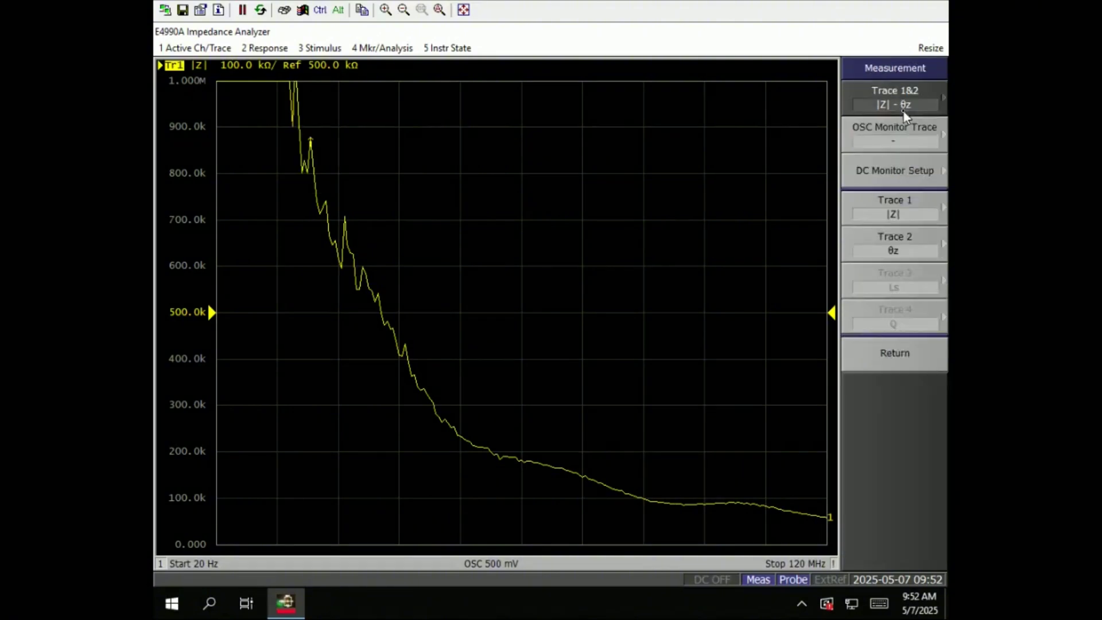
pyautogui.click(918, 140)
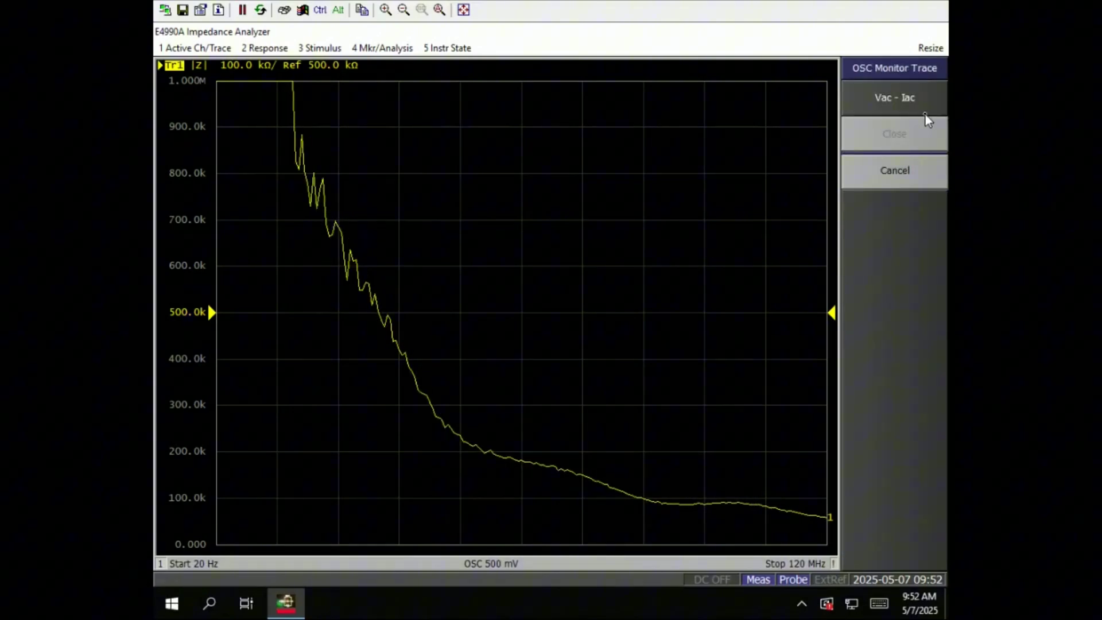
# - Add the Vac - Iac monitor traces, turn DC Monitor ON and clear its readings
pyautogui.click(925, 110)
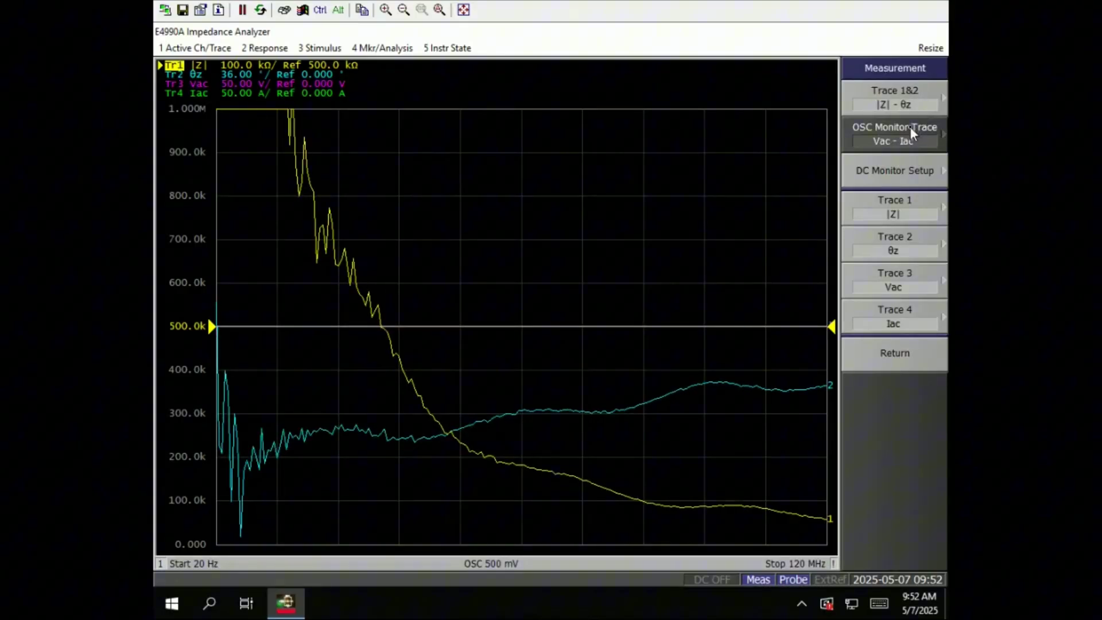
pyautogui.click(922, 170)
pyautogui.click(924, 107)
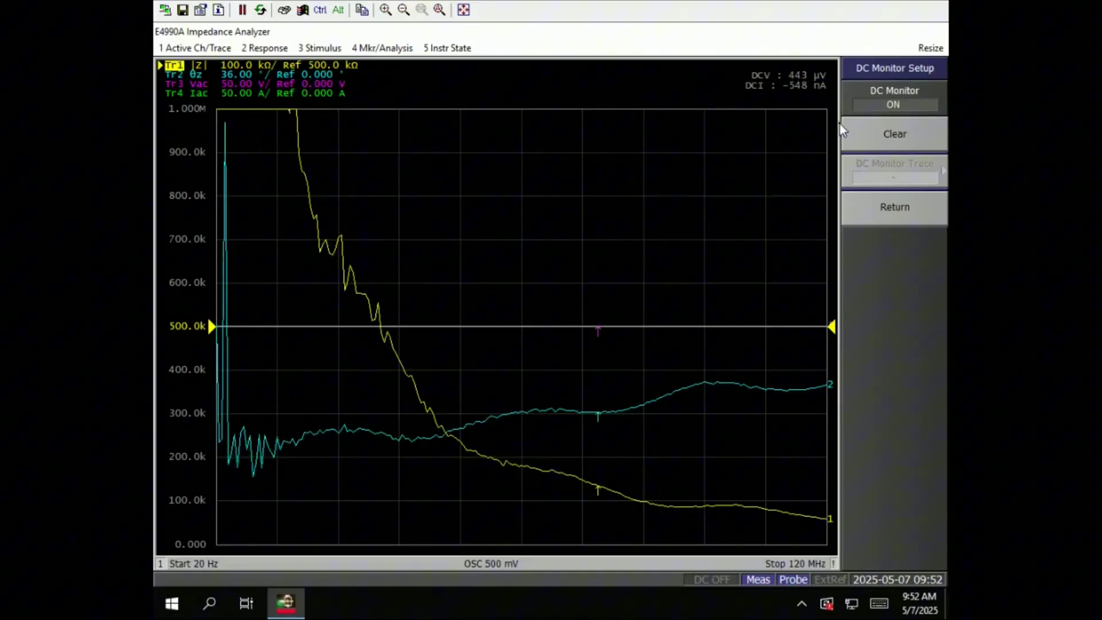
pyautogui.click(924, 139)
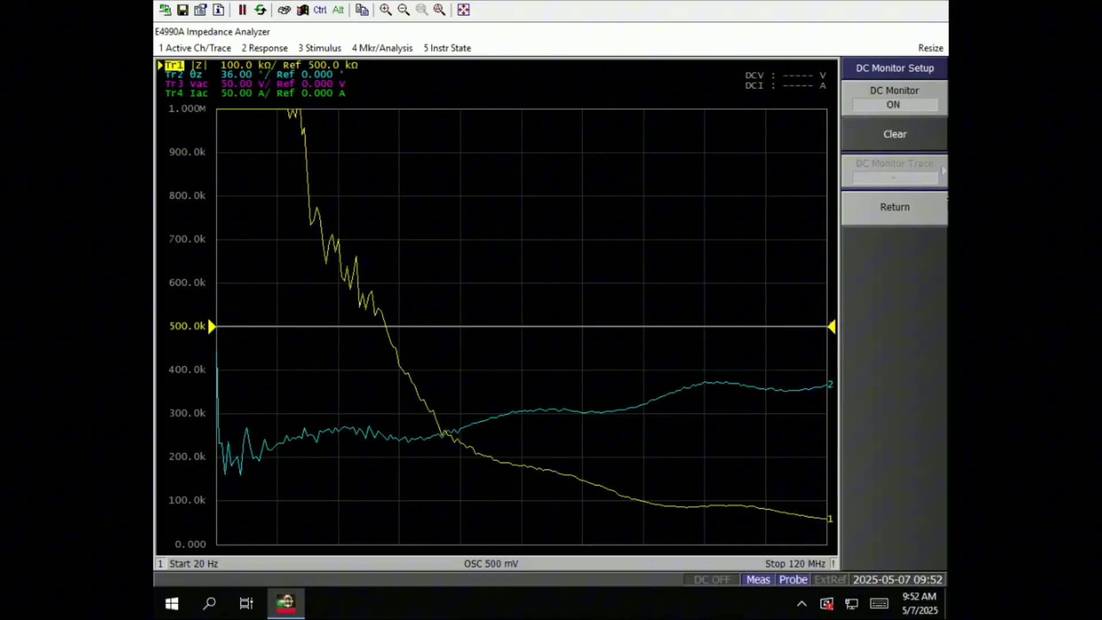
# - Return to the measurement settings and keep |Z| as the trace 1 parameter
pyautogui.click(935, 211)
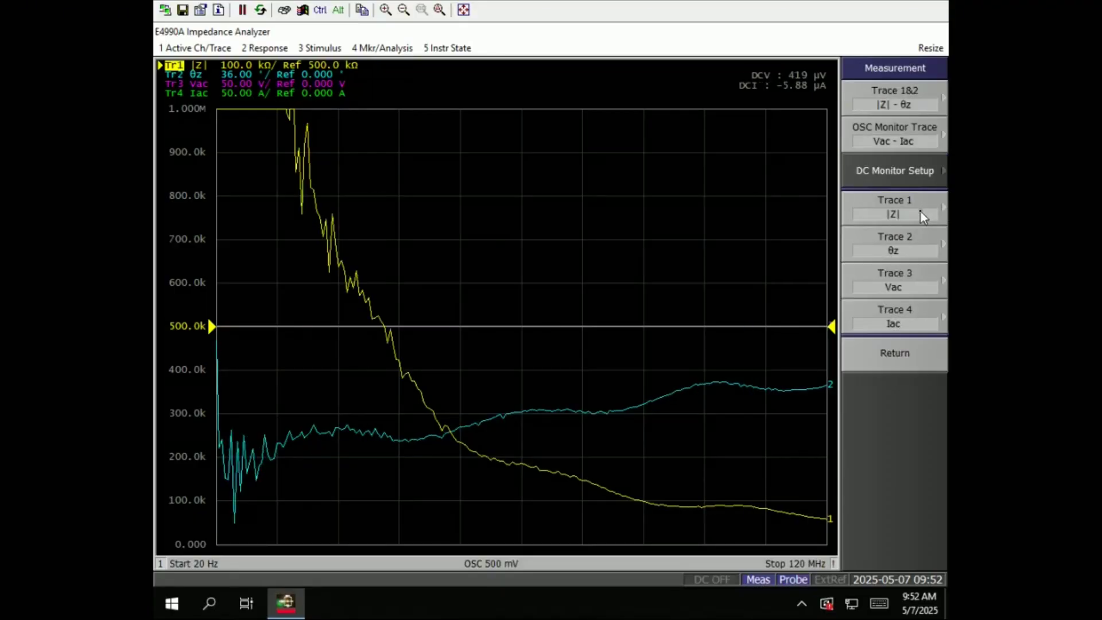
pyautogui.click(922, 215)
pyautogui.click(921, 161)
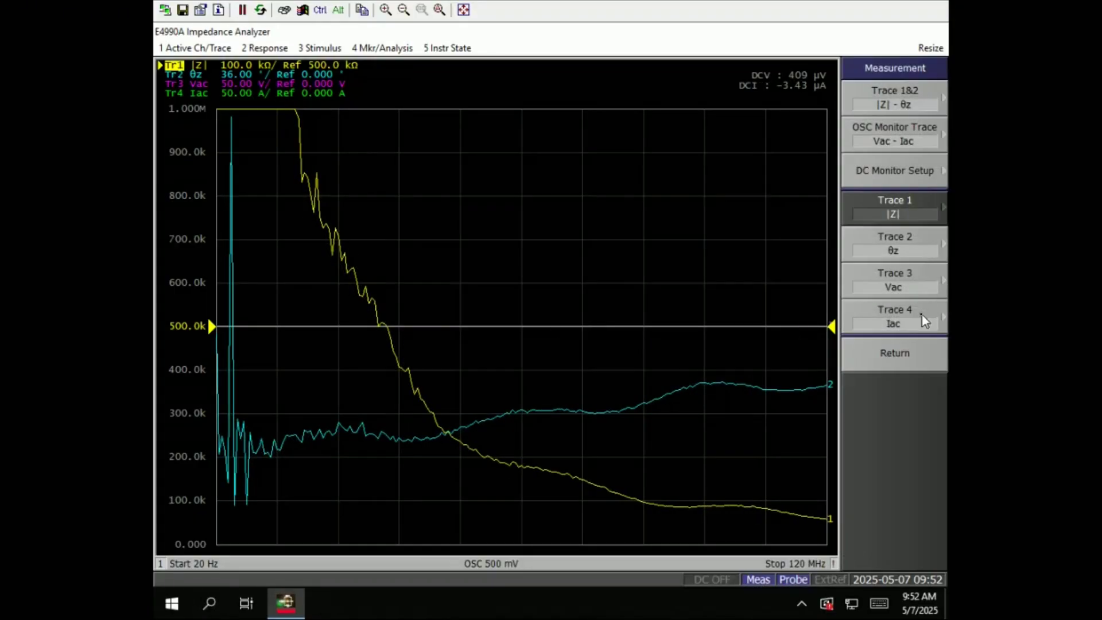
# - In Display, leave the trace count unchanged and keep the x1 single-channel allocation
pyautogui.click(911, 351)
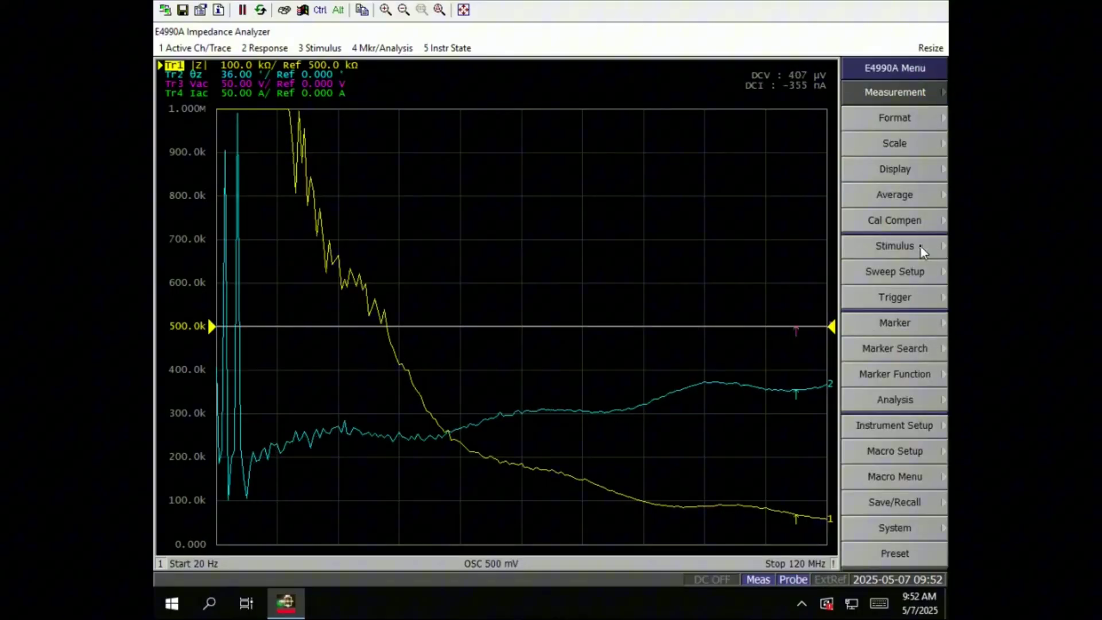
pyautogui.click(923, 172)
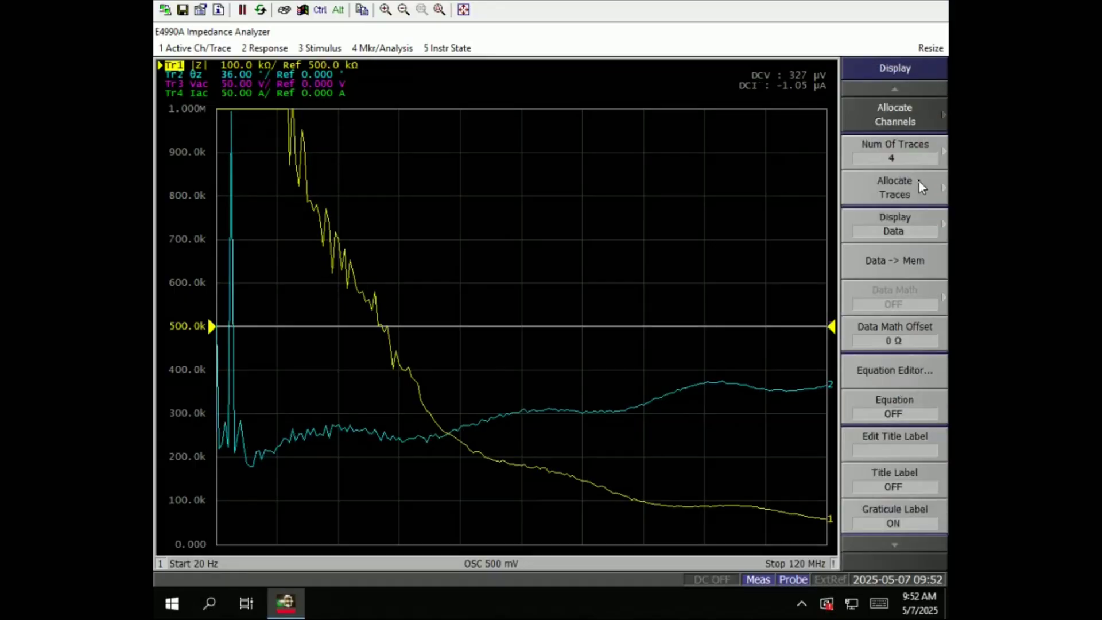
pyautogui.click(921, 164)
pyautogui.click(901, 245)
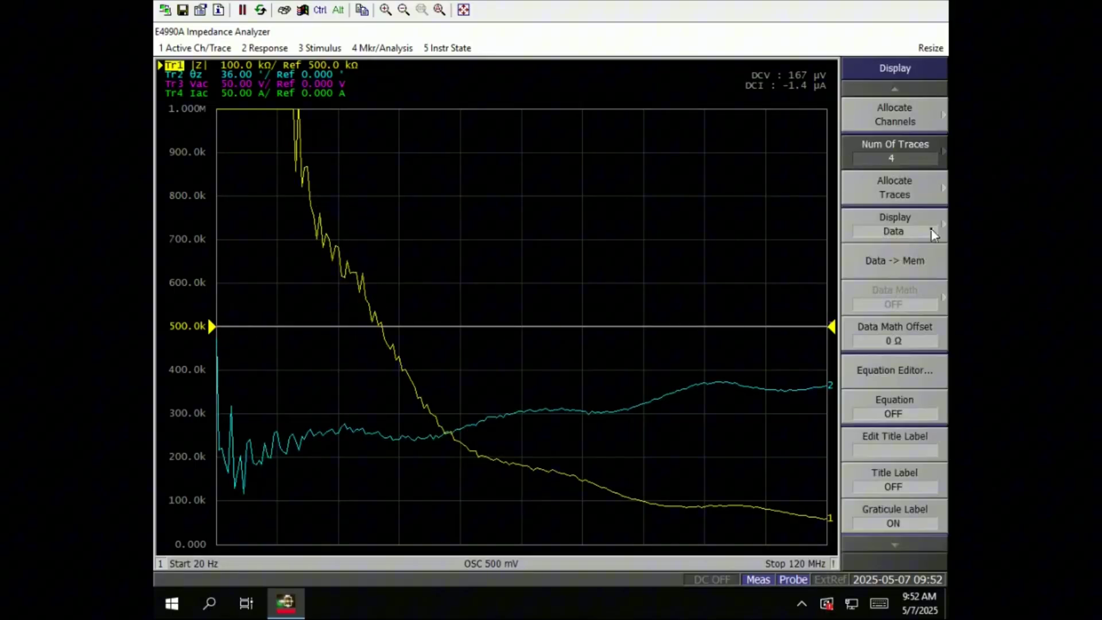
pyautogui.click(924, 115)
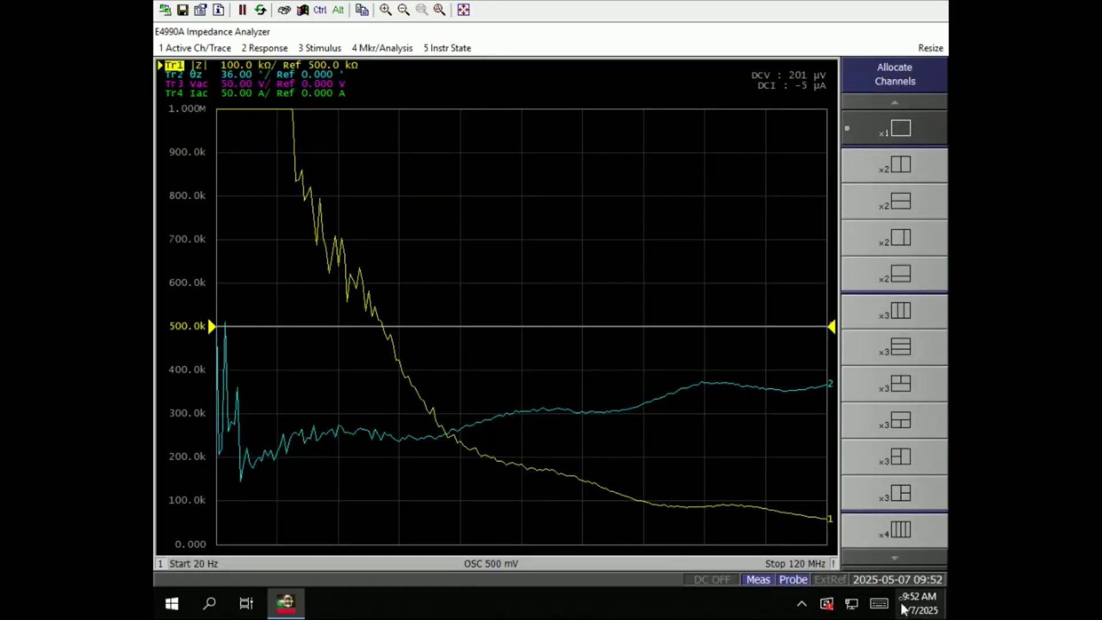
pyautogui.scroll(-1, 905, 467)
pyautogui.scroll(1, 878, 207)
pyautogui.click(893, 138)
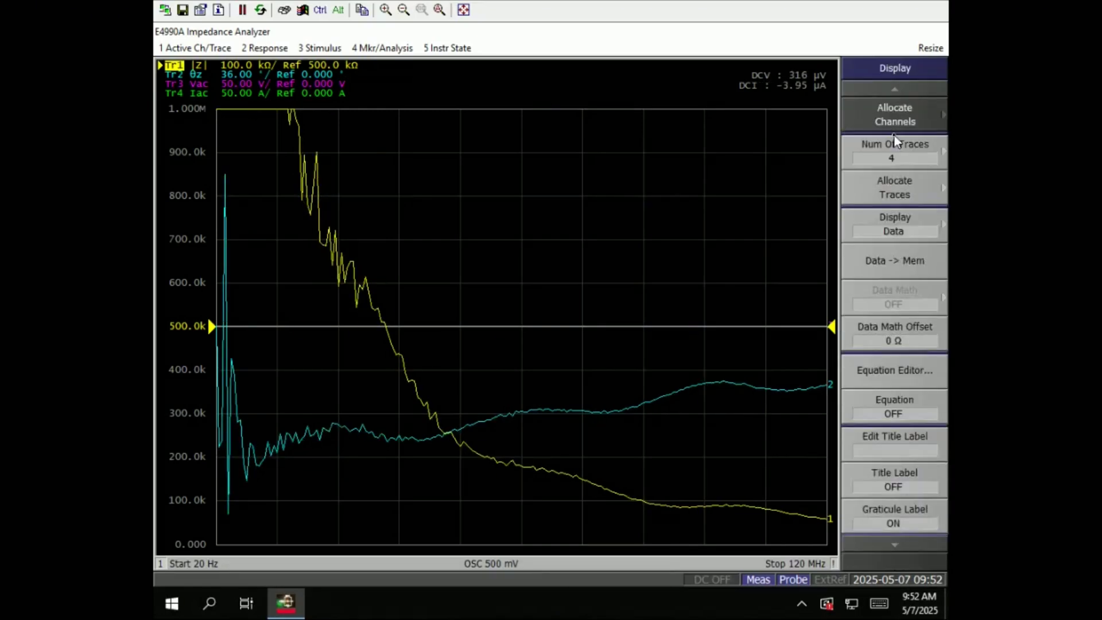
# - Back out through the Display and Measurement menus to the Format settings
pyautogui.click(897, 540)
pyautogui.click(893, 499)
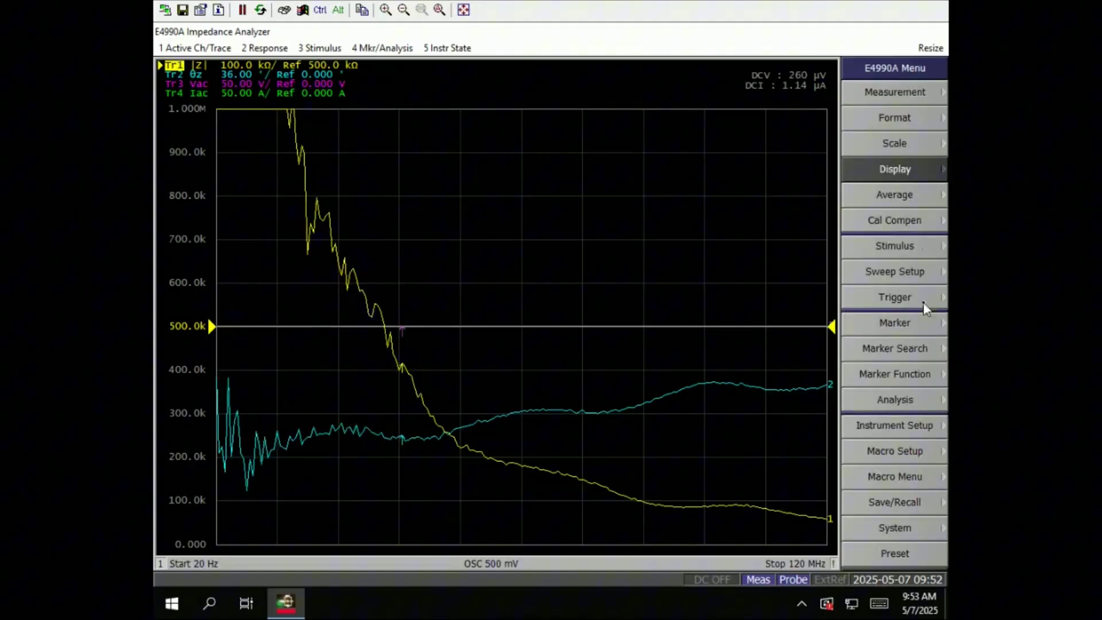
pyautogui.click(914, 91)
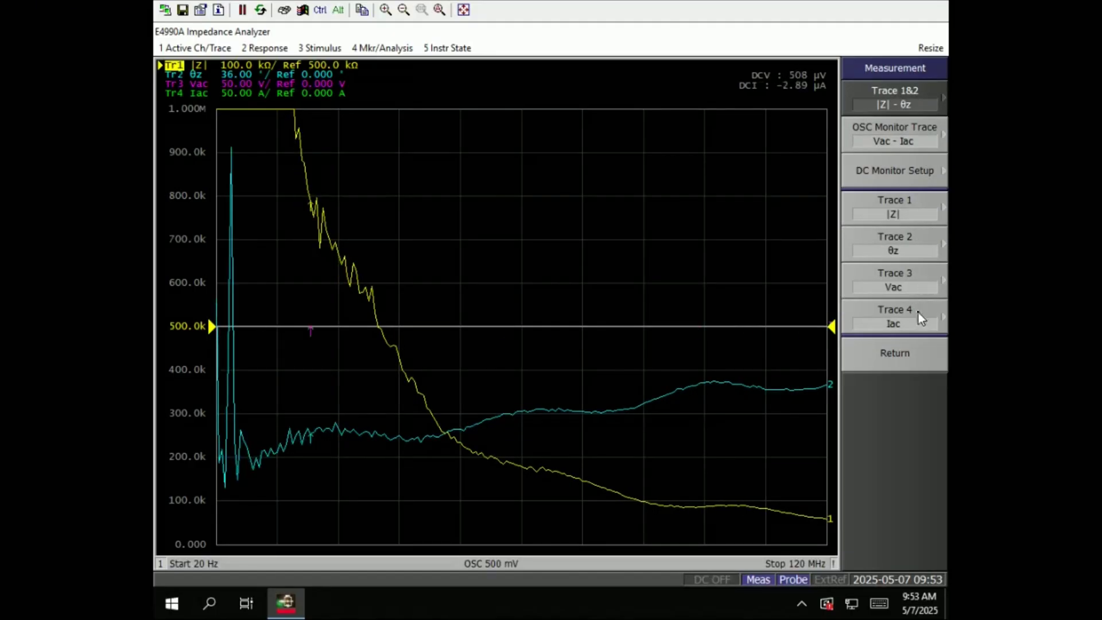
pyautogui.click(913, 354)
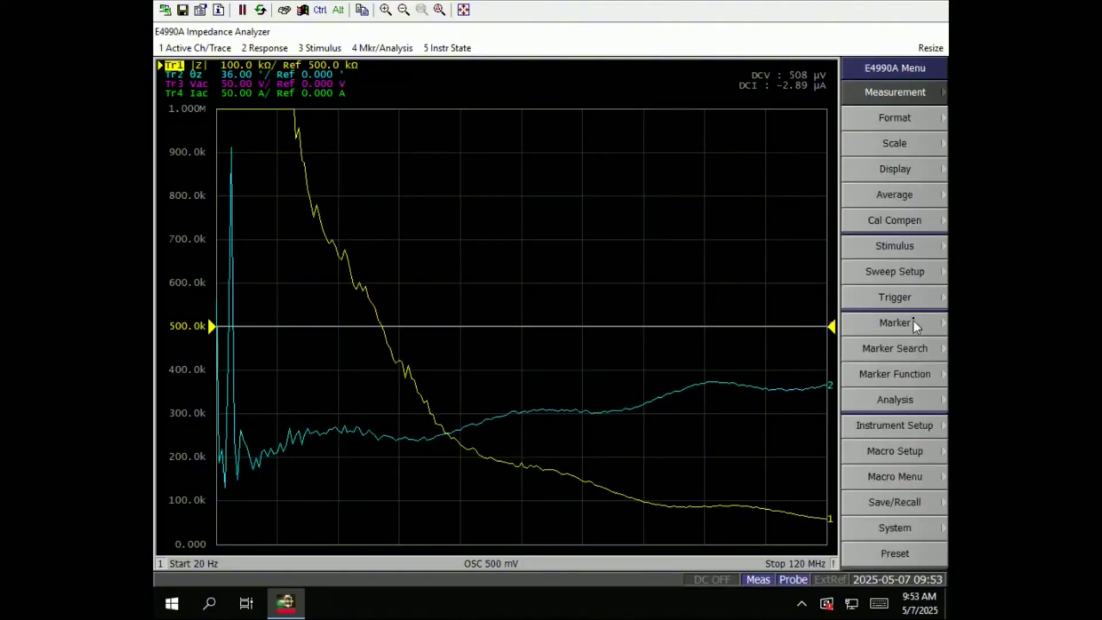
pyautogui.click(910, 120)
# - Leave the Y-axis scale Linear and return to the main menu
pyautogui.click(933, 104)
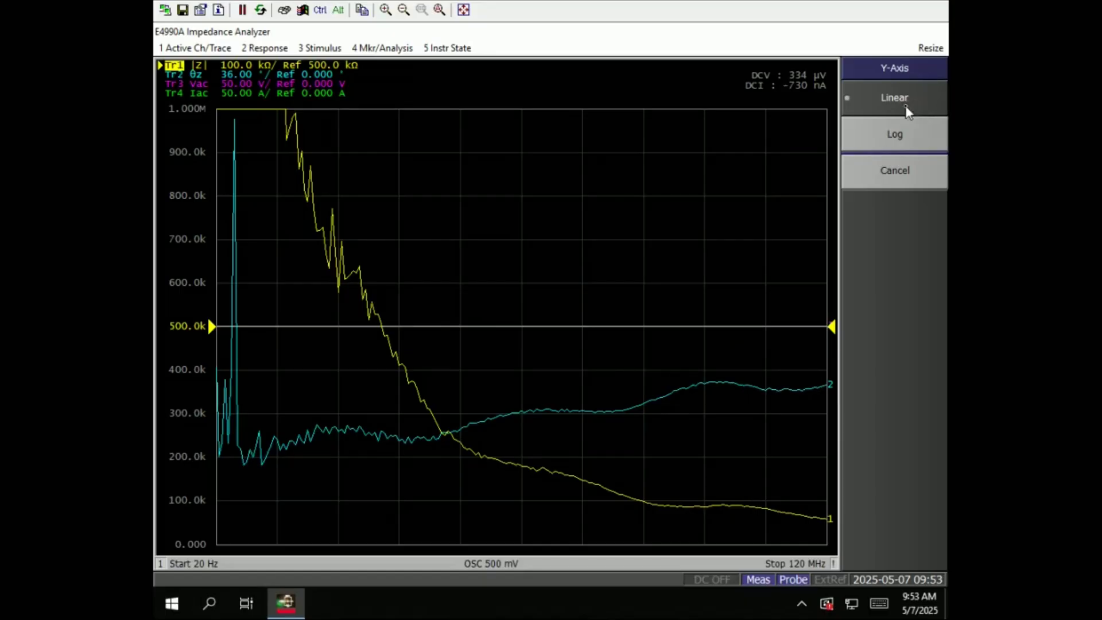
pyautogui.click(911, 177)
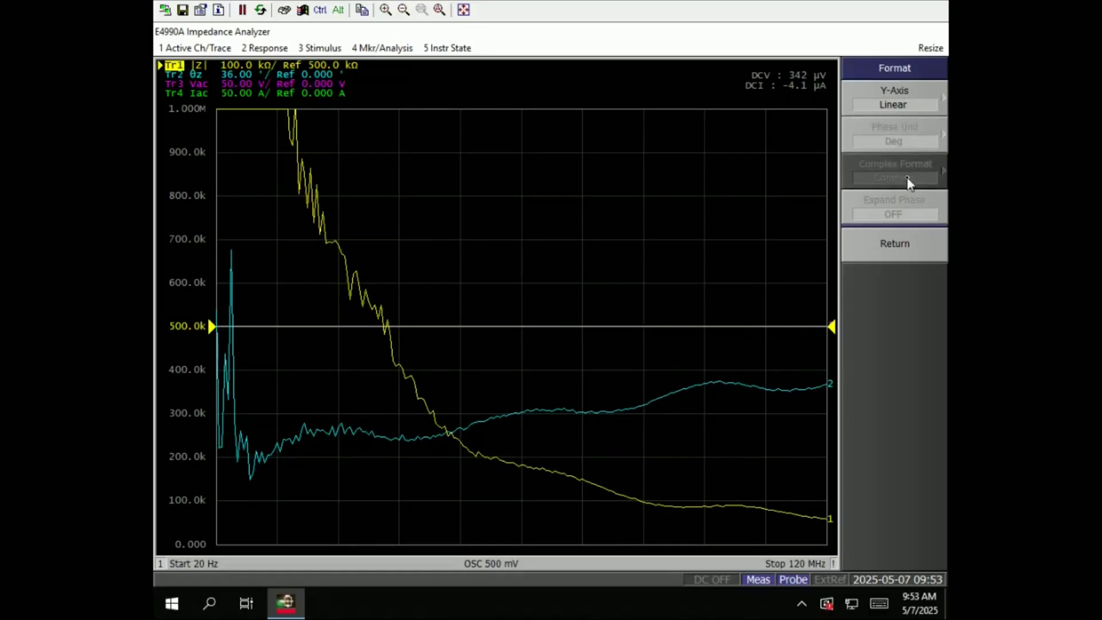
pyautogui.click(918, 249)
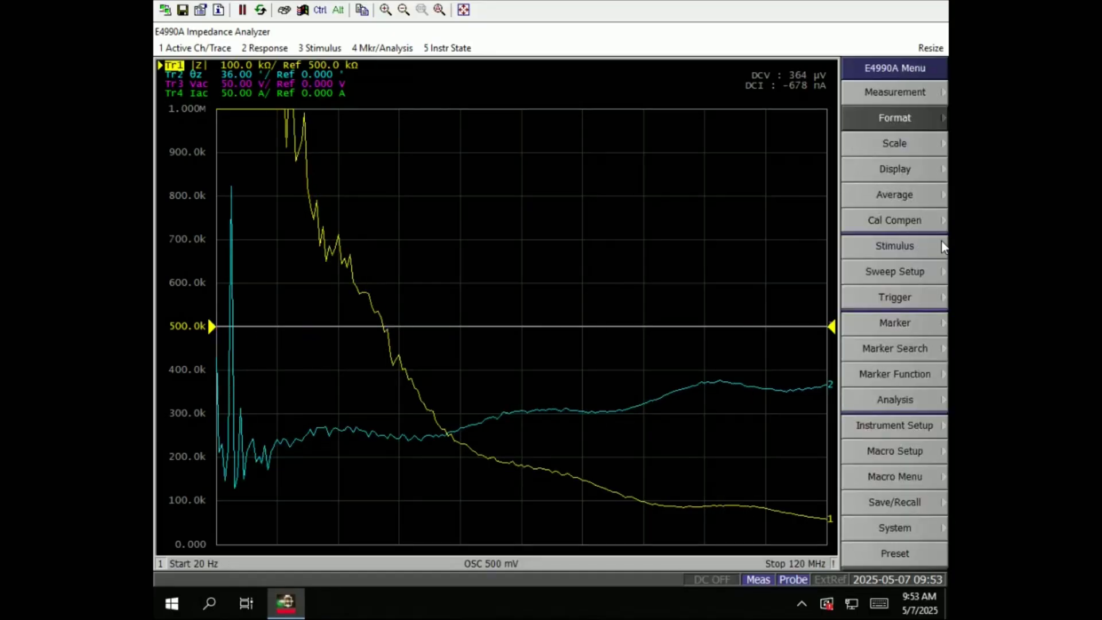
# - Leave Scale > Reference Tracking off and go to the Display settings
pyautogui.click(927, 145)
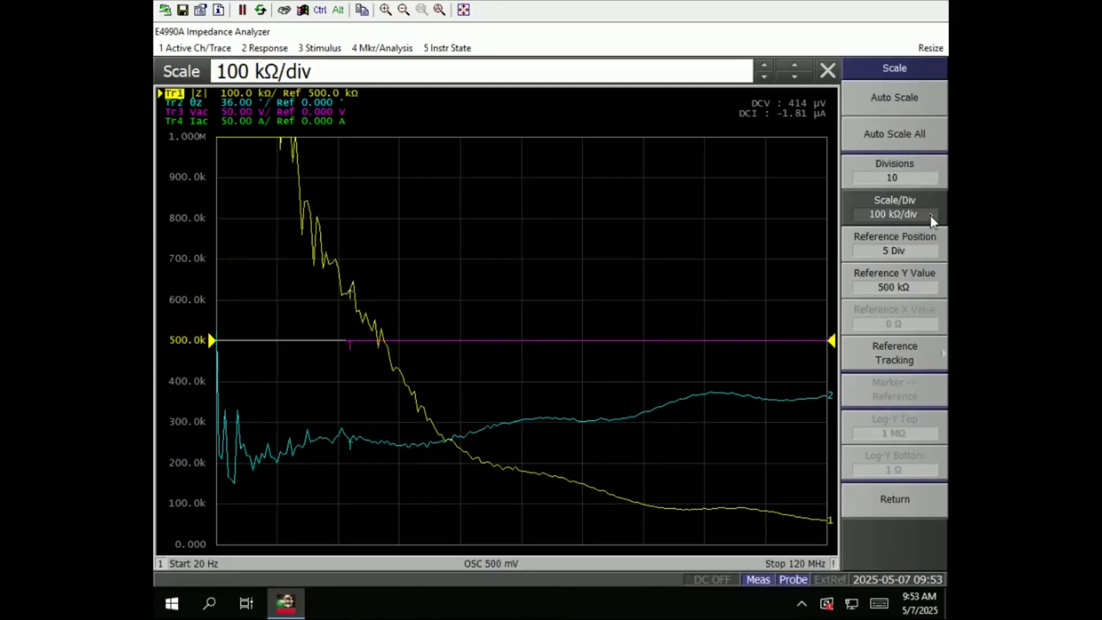
pyautogui.click(907, 359)
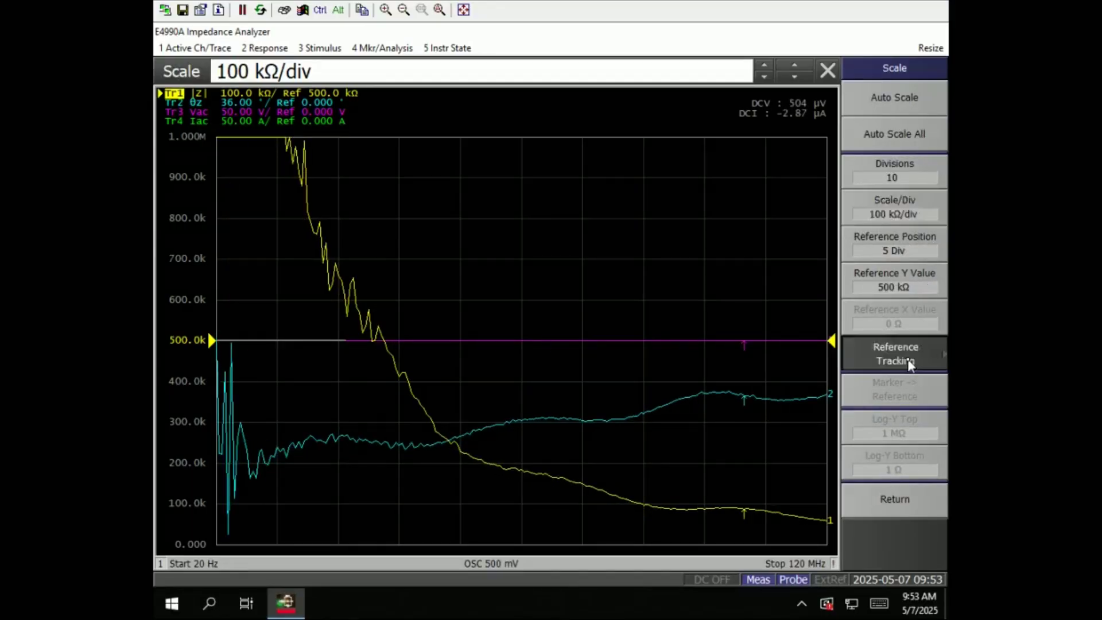
pyautogui.click(932, 123)
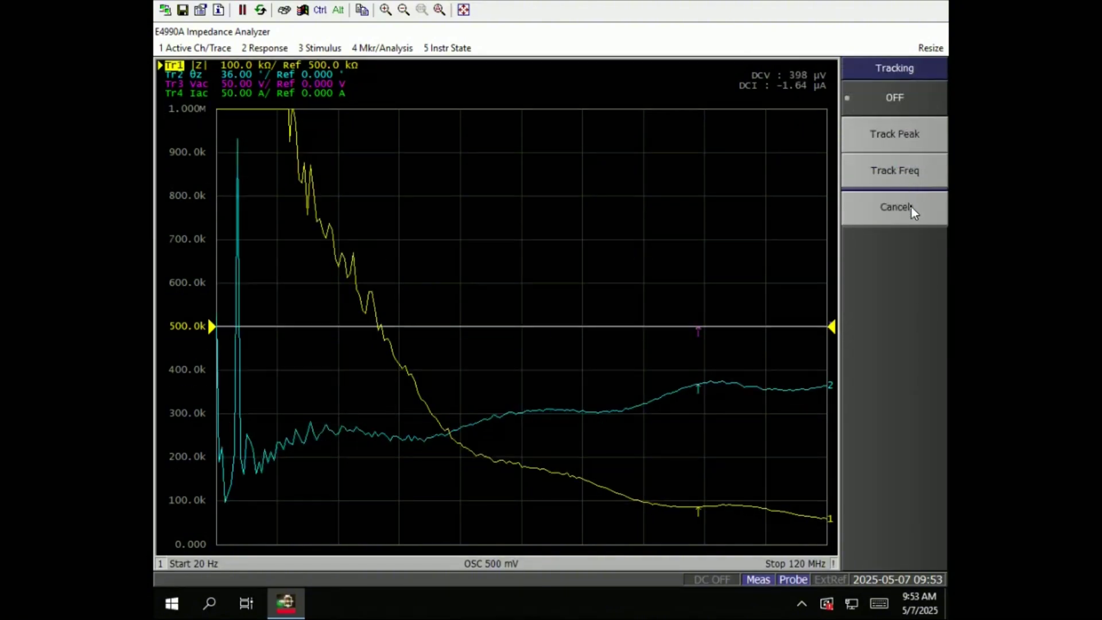
pyautogui.click(914, 214)
pyautogui.click(917, 186)
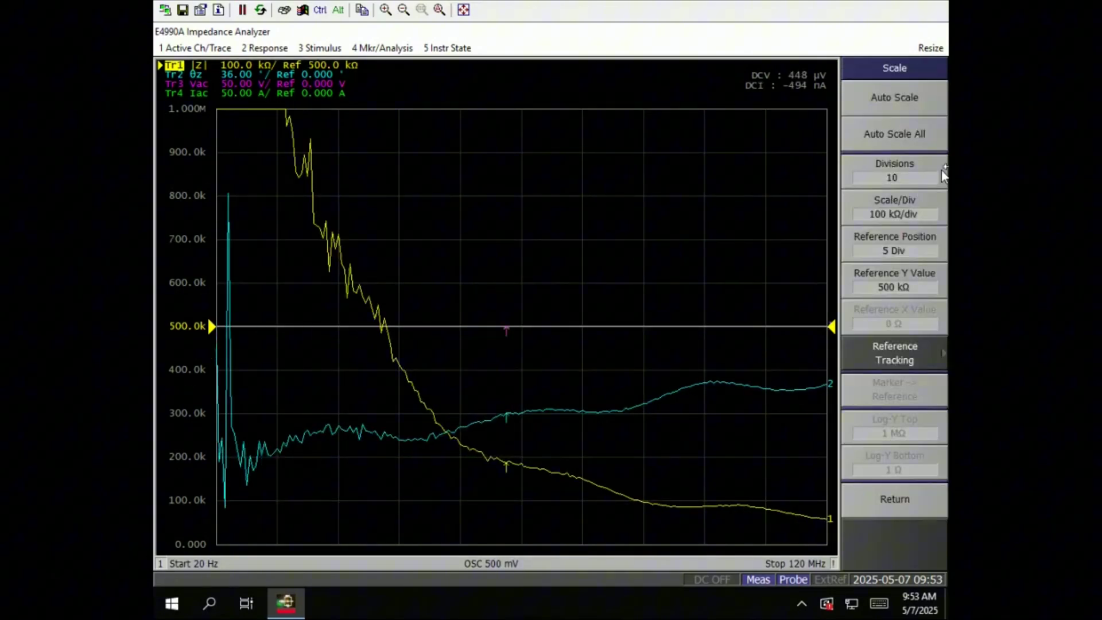
pyautogui.click(903, 507)
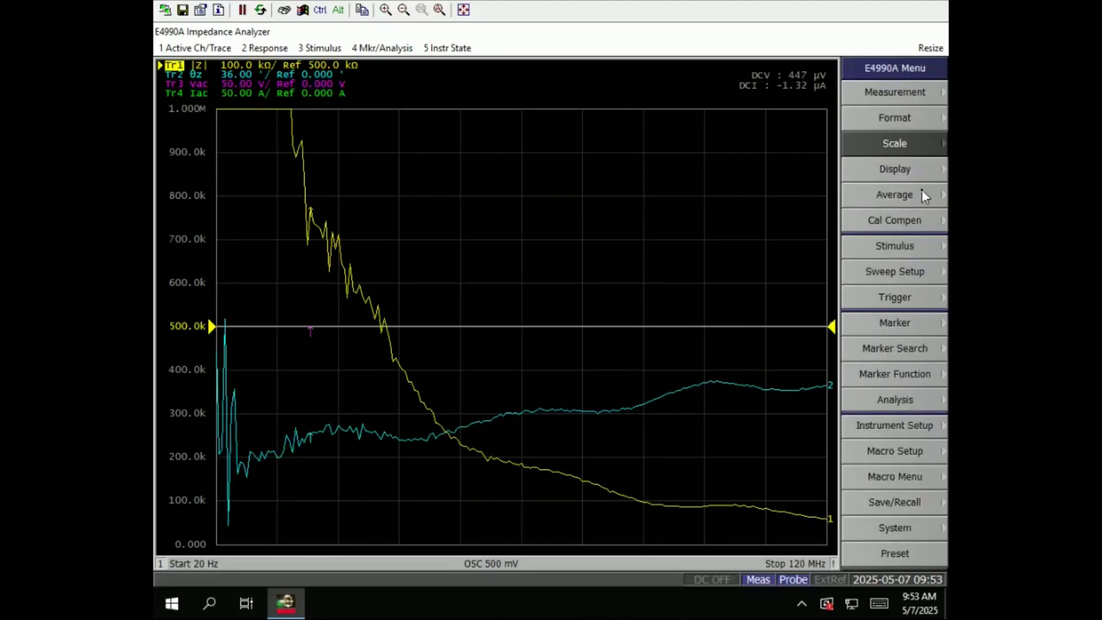
pyautogui.click(927, 175)
# - Set Allocate Channels to the two-channel stacked x2 layout
pyautogui.click(924, 115)
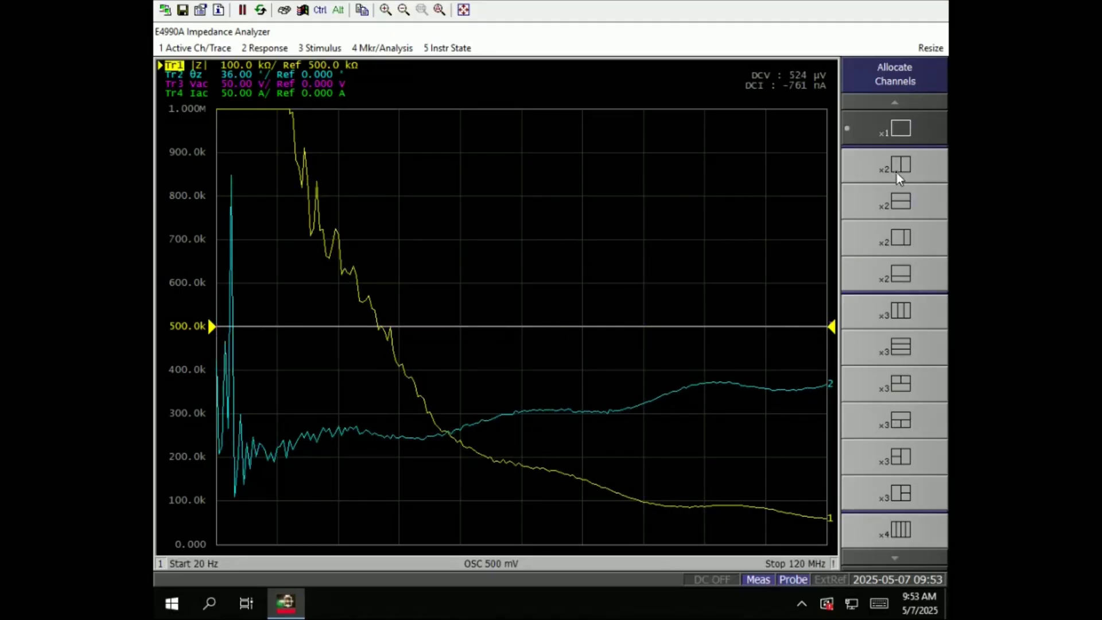
pyautogui.click(901, 204)
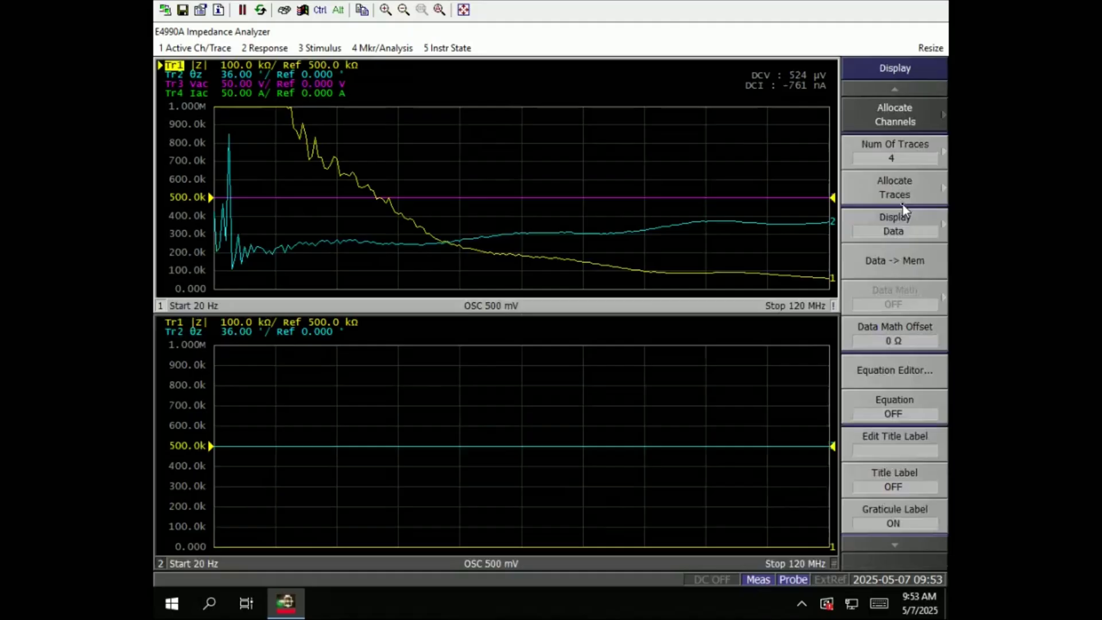
pyautogui.click(923, 127)
pyautogui.click(924, 134)
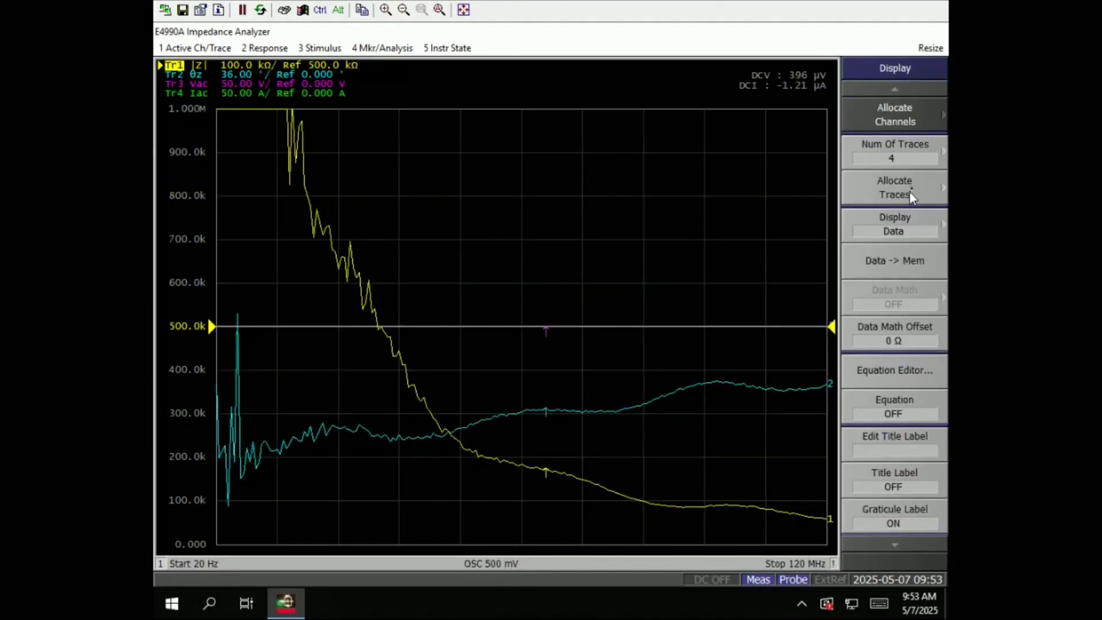
pyautogui.click(920, 121)
pyautogui.click(907, 205)
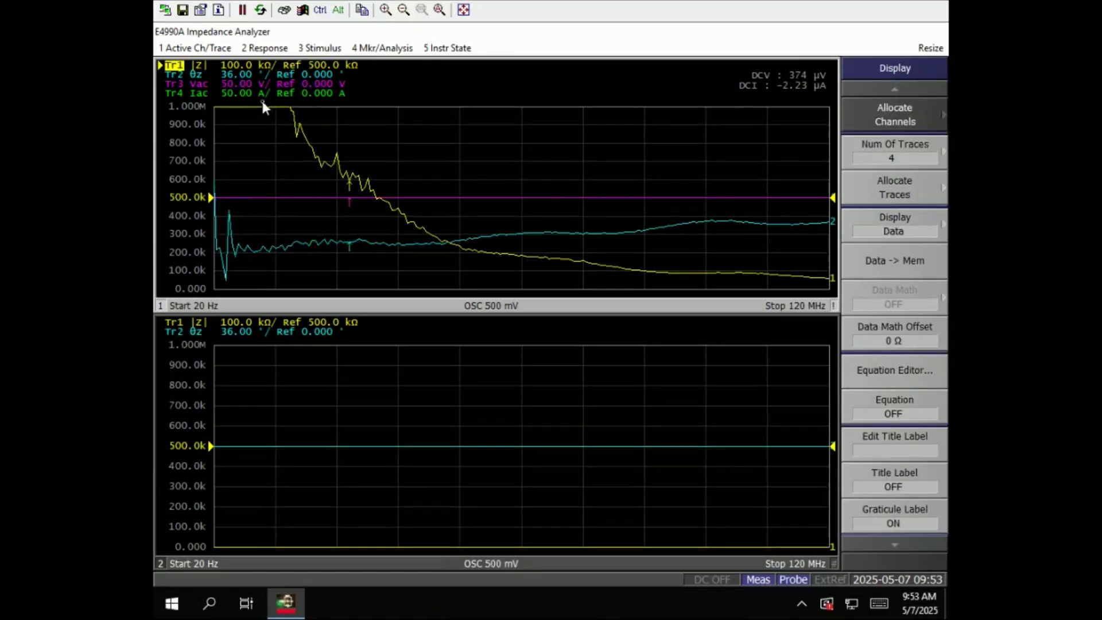
# - Activate the Vac and θz traces in the upper graph, then the lower channel graph
pyautogui.click(174, 84)
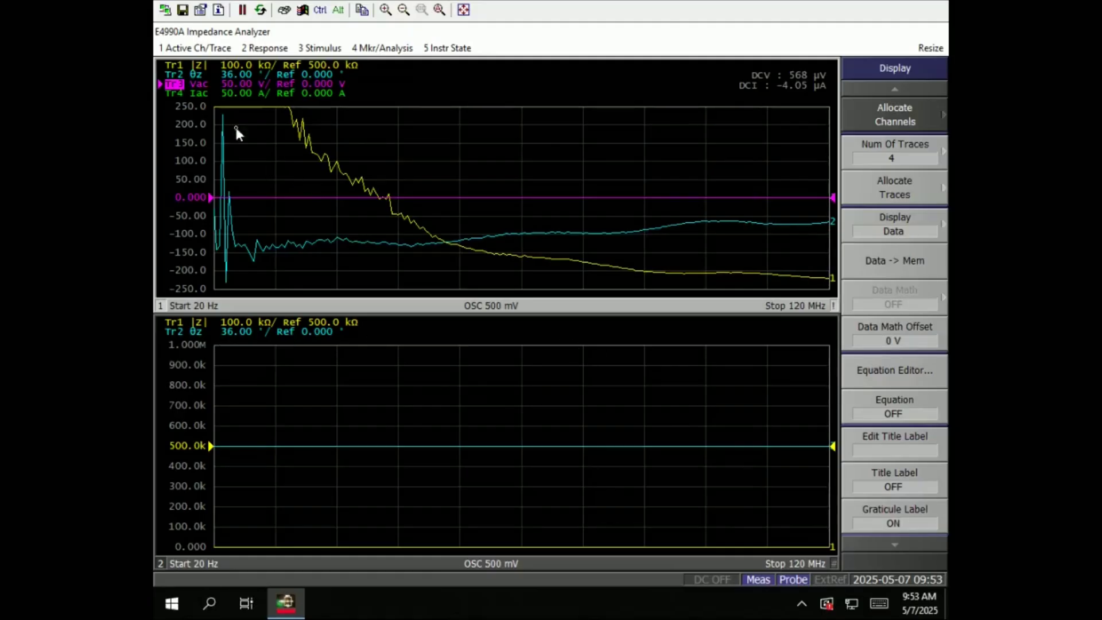
pyautogui.click(175, 74)
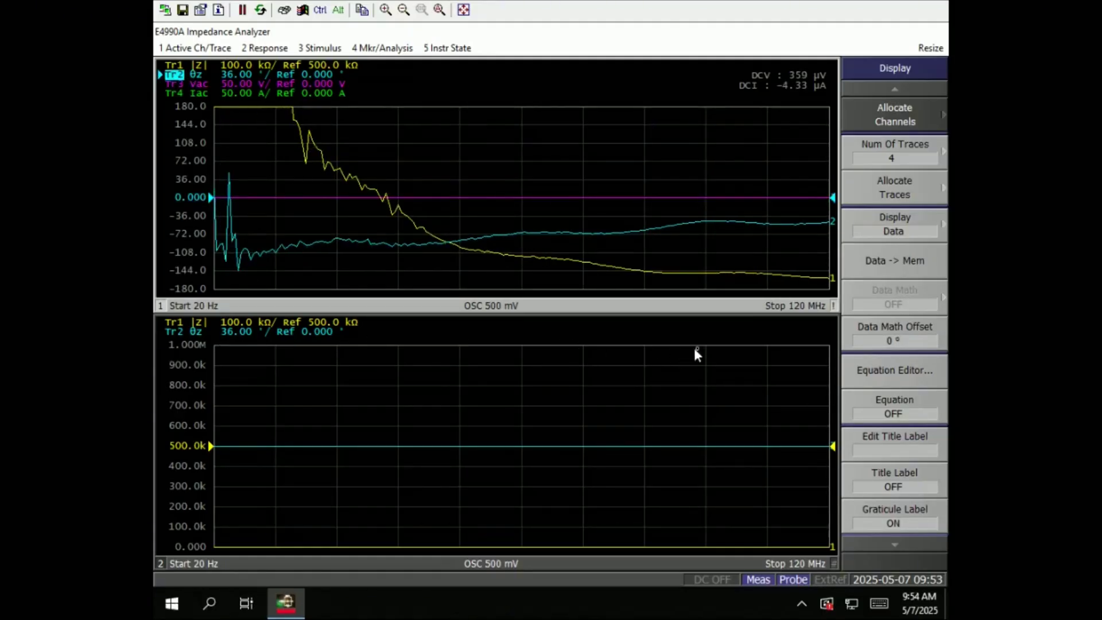
pyautogui.click(258, 485)
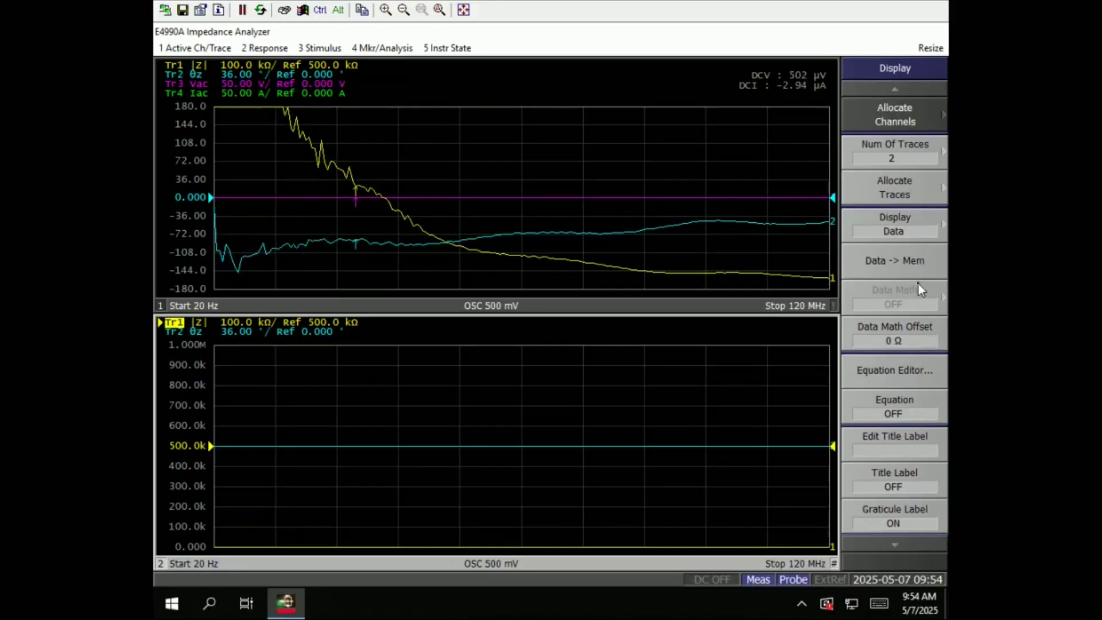
# - On the lower channel, display Data & Mem and apply Data + Mem math
pyautogui.click(915, 225)
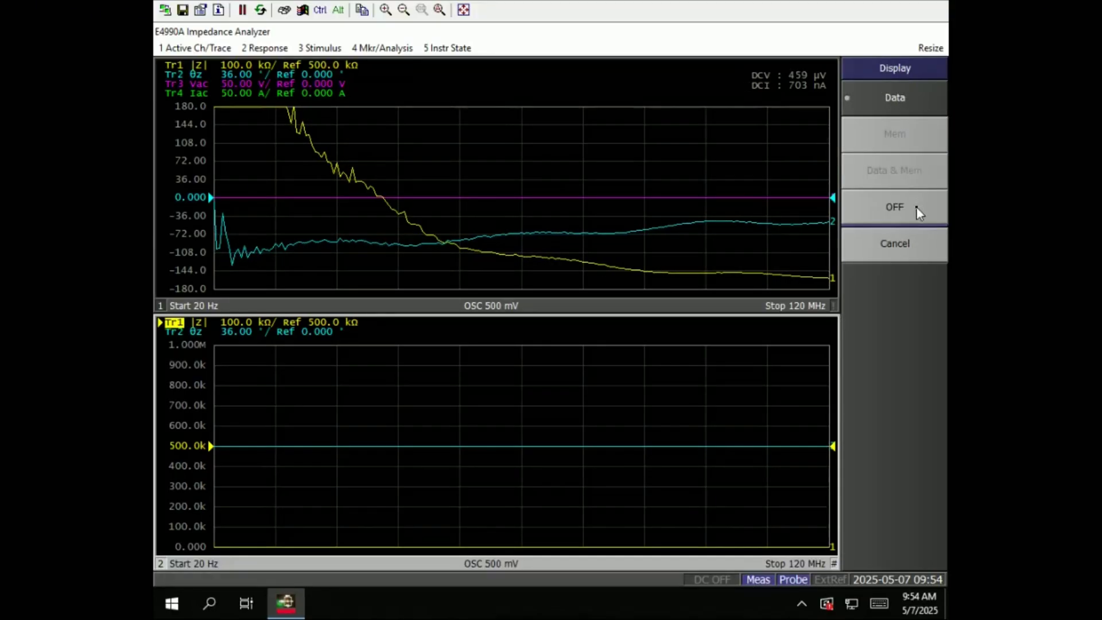
pyautogui.click(916, 208)
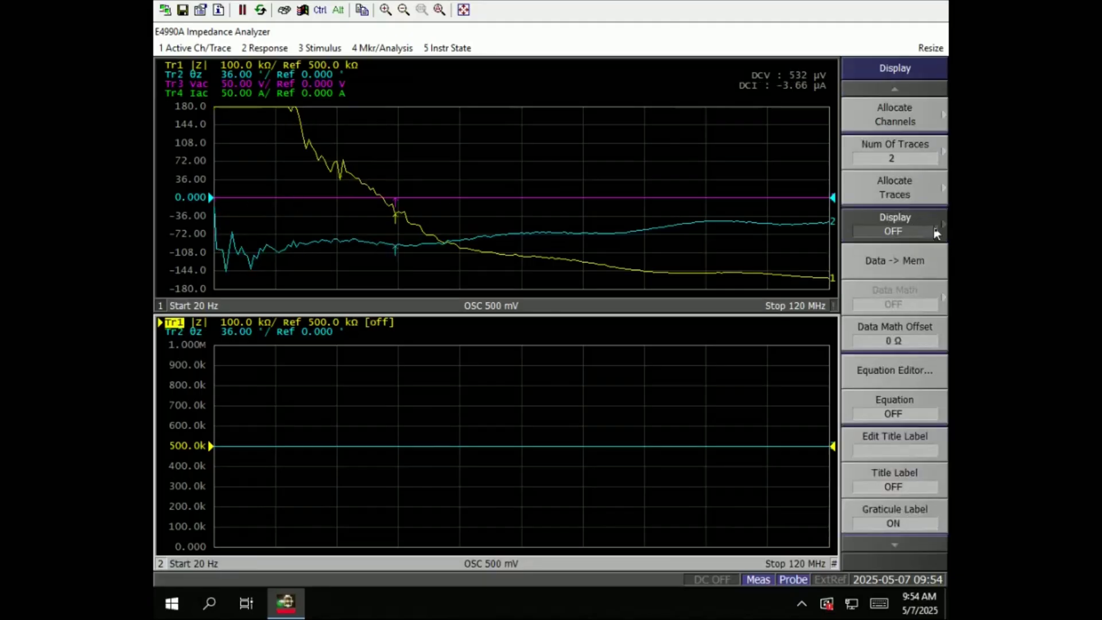
pyautogui.click(896, 231)
pyautogui.click(910, 172)
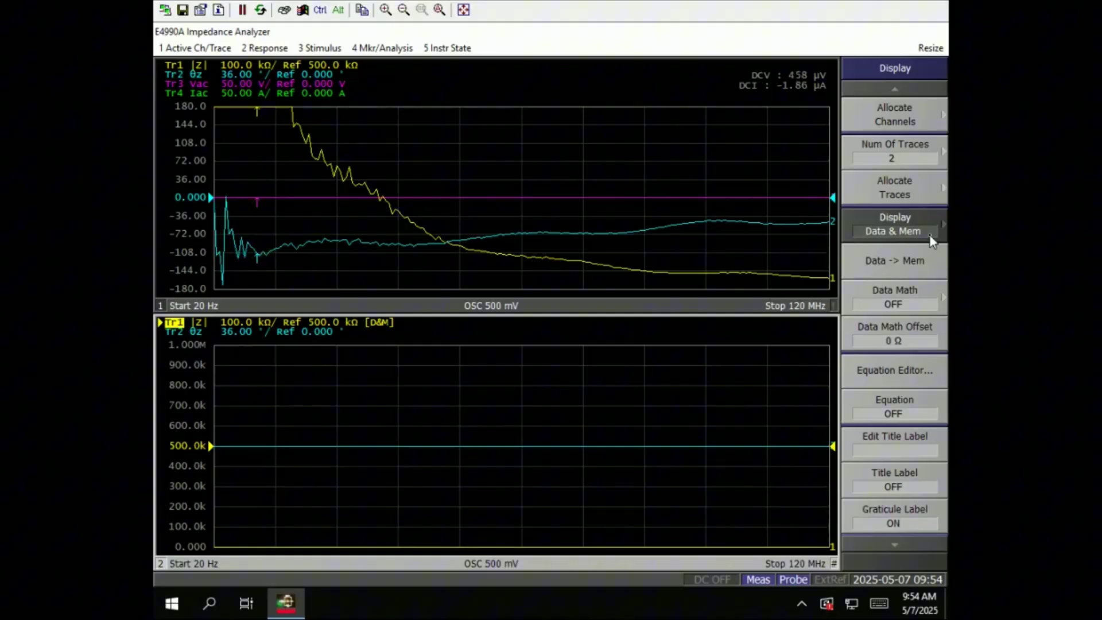
pyautogui.click(929, 294)
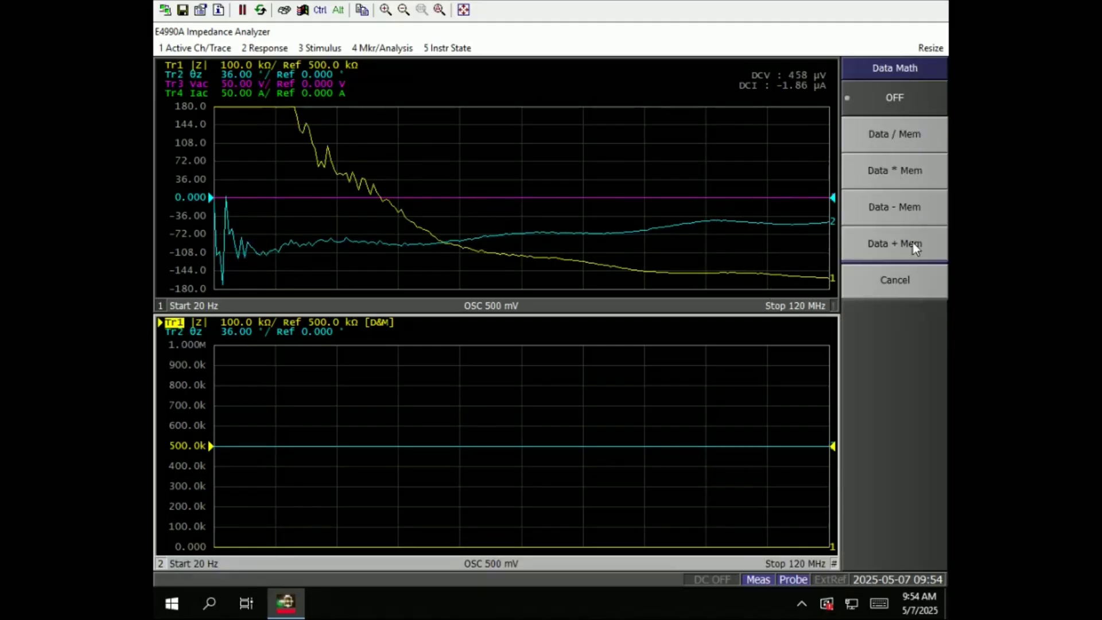
pyautogui.click(921, 242)
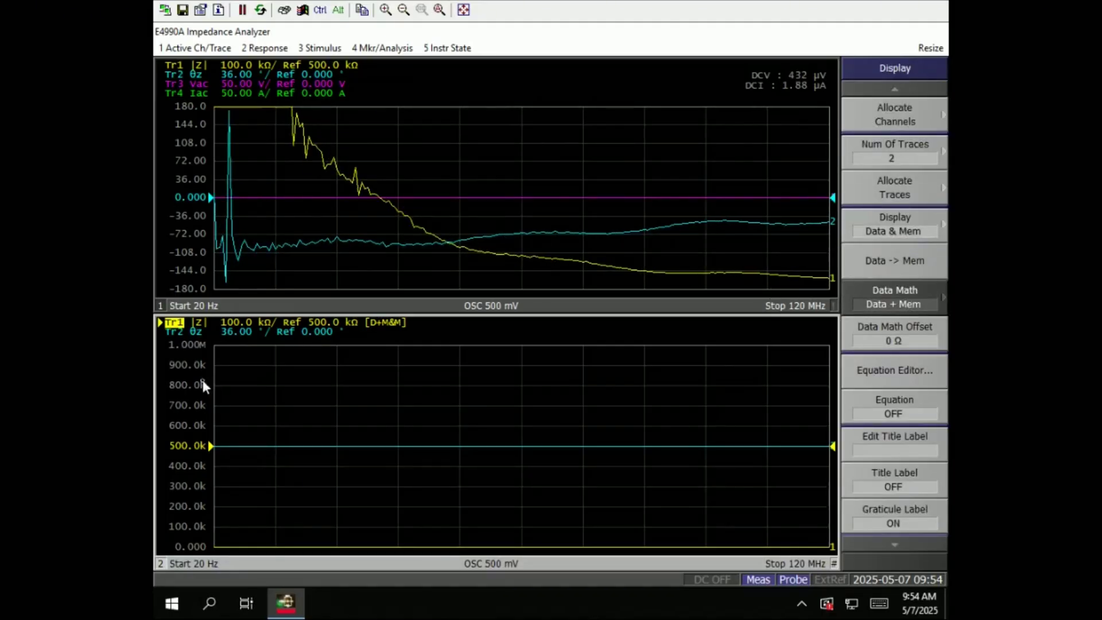
# - On the upper channel, store Data->Mem and show Tr2 as Data & Mem, leaving data math unchanged
pyautogui.click(374, 219)
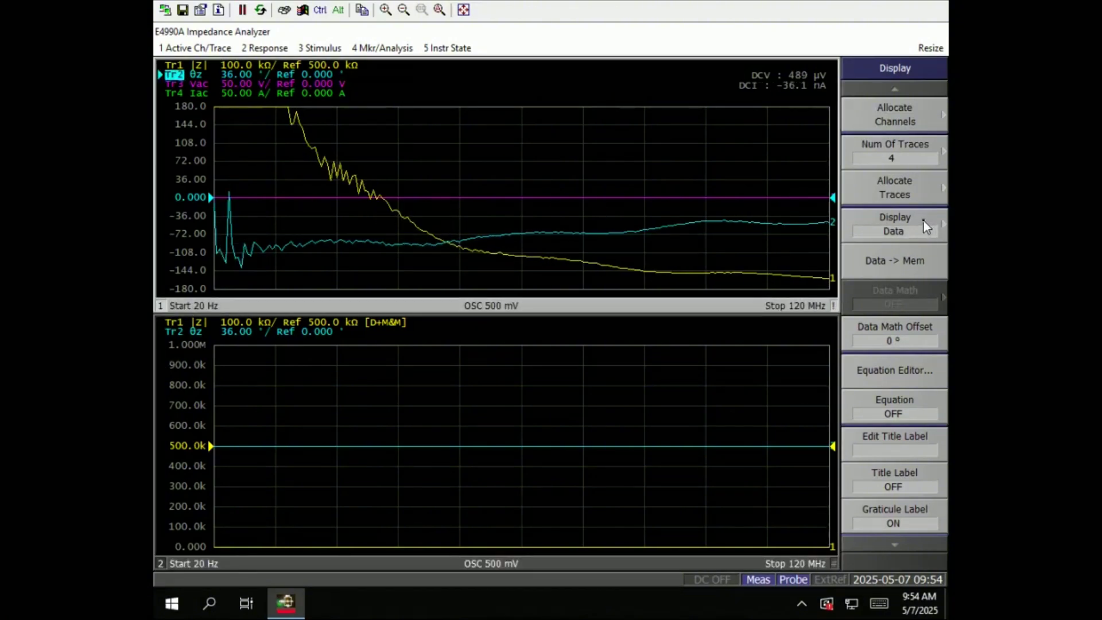
pyautogui.click(922, 261)
pyautogui.click(929, 225)
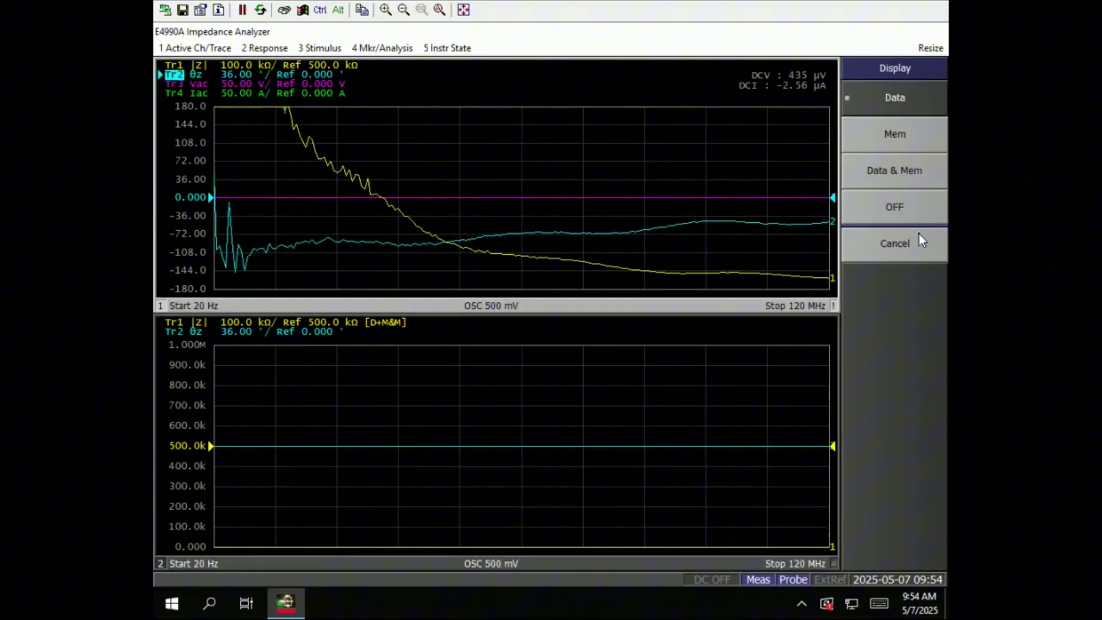
pyautogui.click(919, 171)
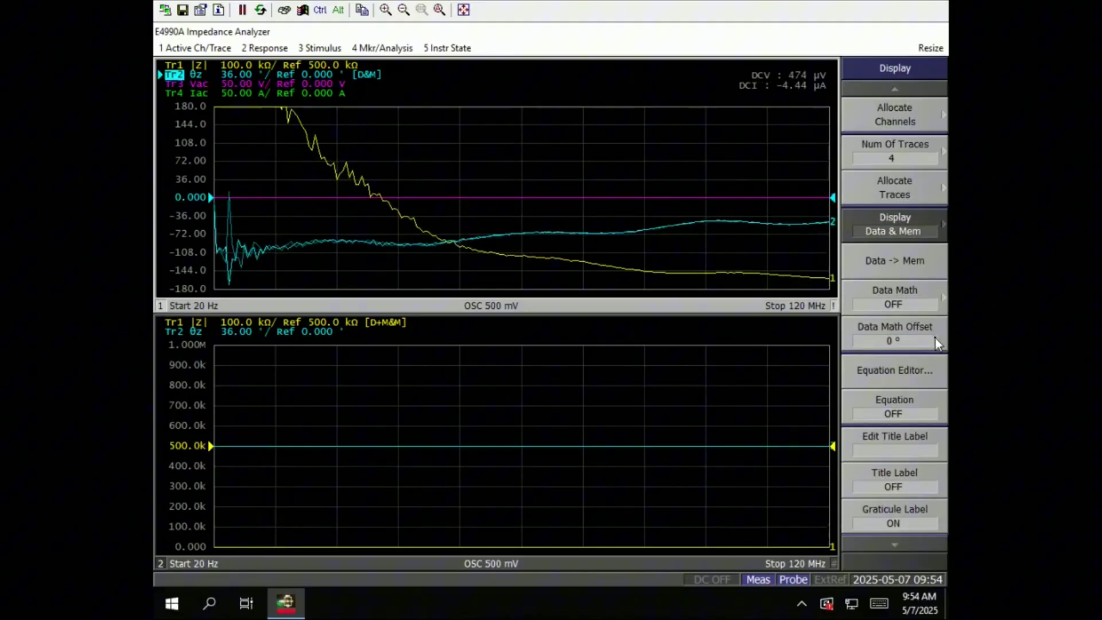
pyautogui.scroll(-3, 914, 318)
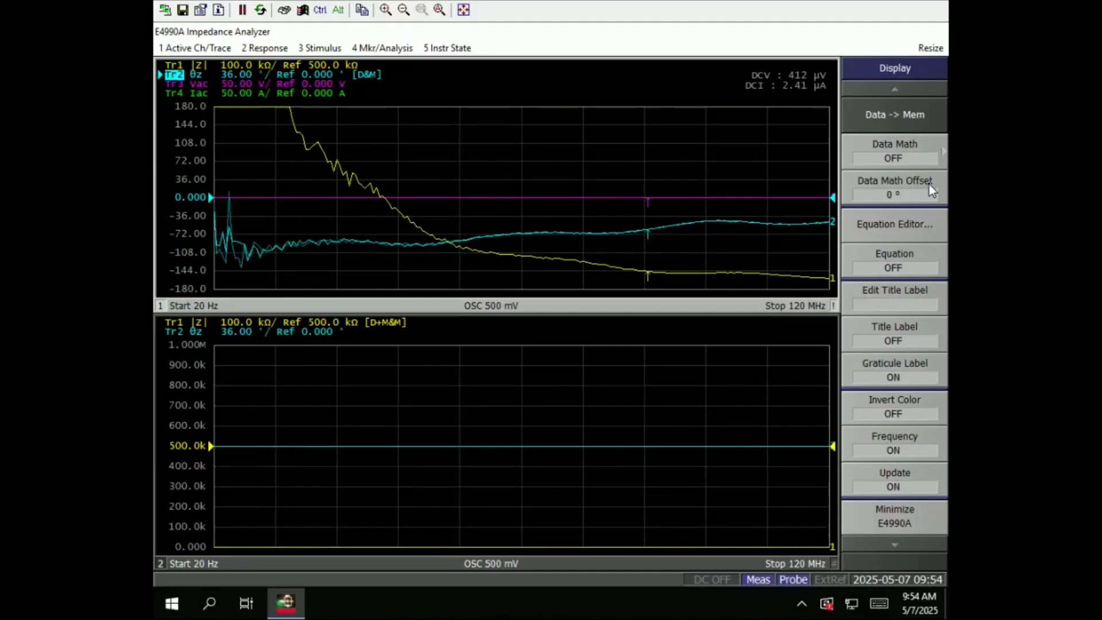
pyautogui.click(933, 153)
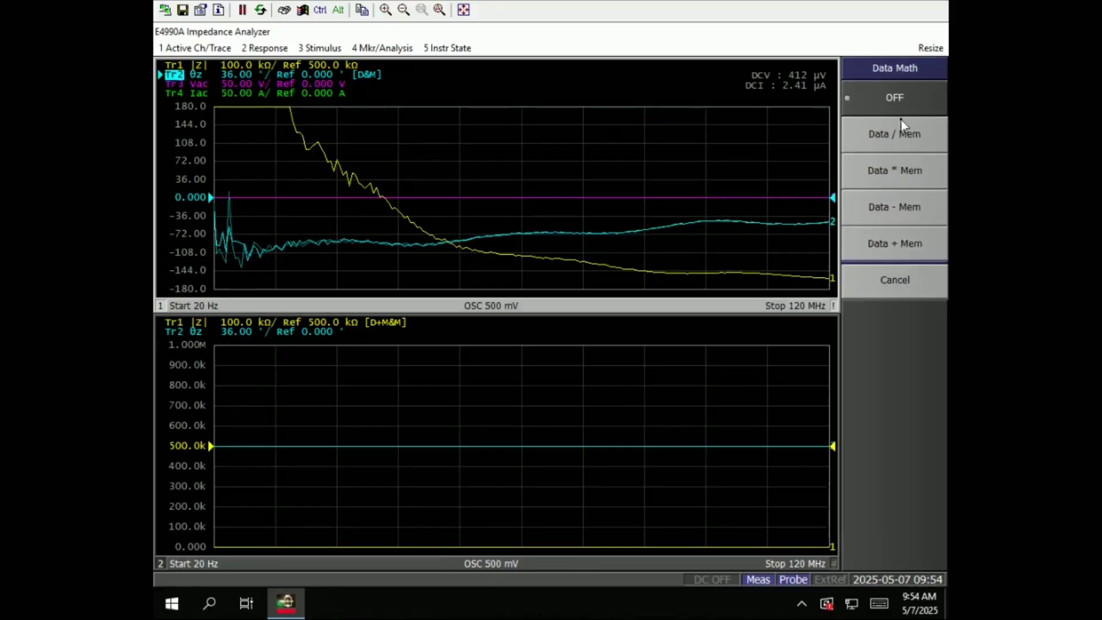
pyautogui.click(903, 281)
pyautogui.click(921, 375)
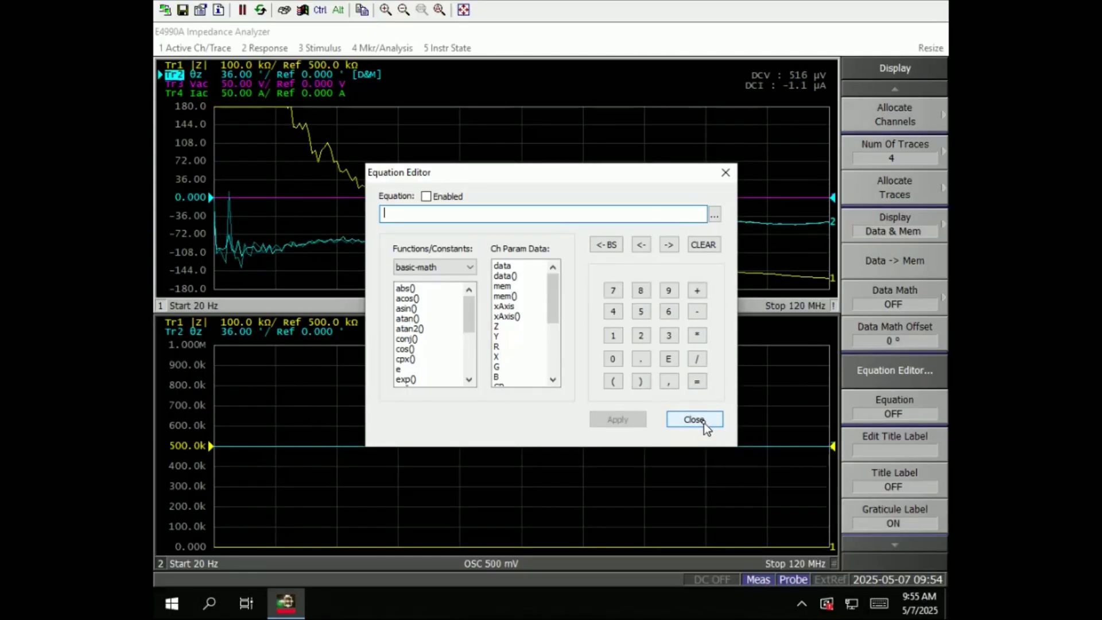
# - Close the Equation Editor and enter 'xgh' as the chart title label
pyautogui.click(703, 423)
pyautogui.scroll(-4, 895, 390)
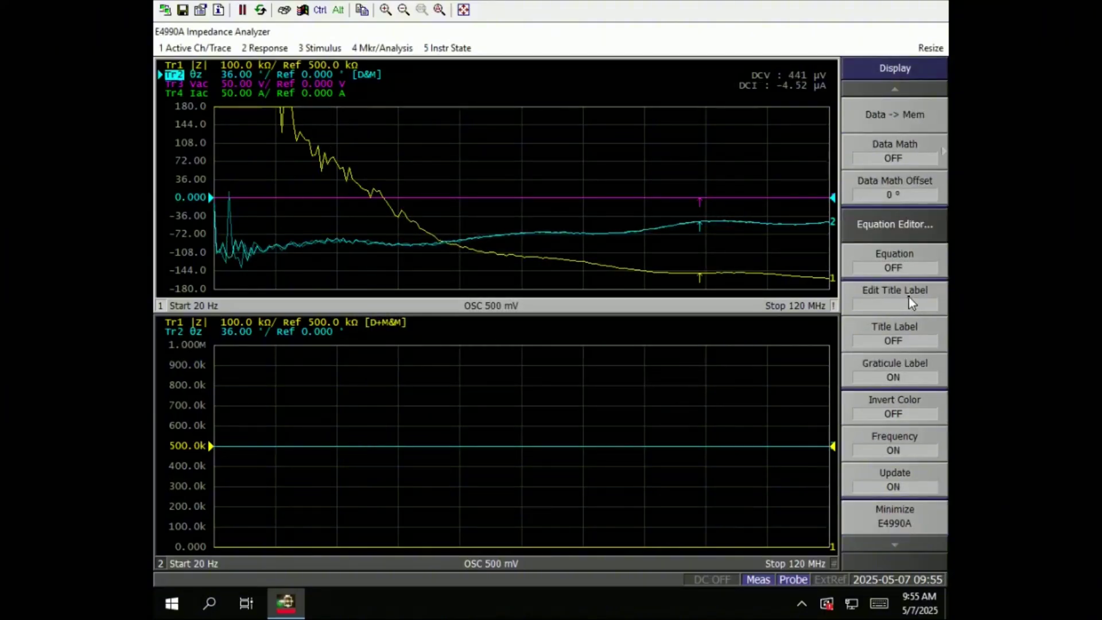
pyautogui.scroll(-2, 908, 297)
pyautogui.click(904, 222)
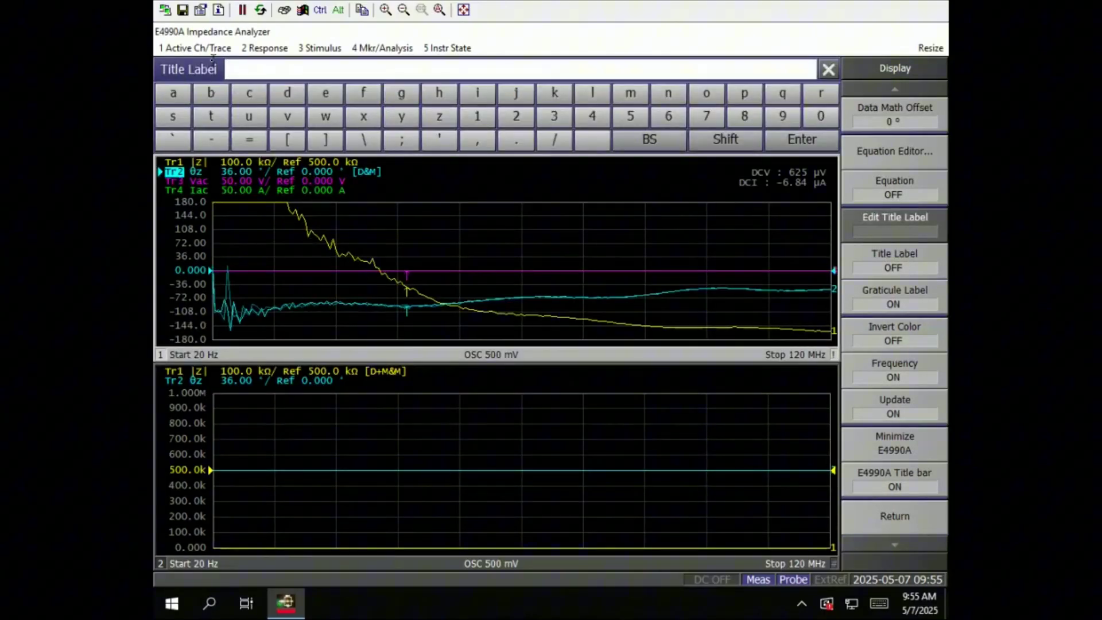
pyautogui.write('xgh')
pyautogui.click(806, 139)
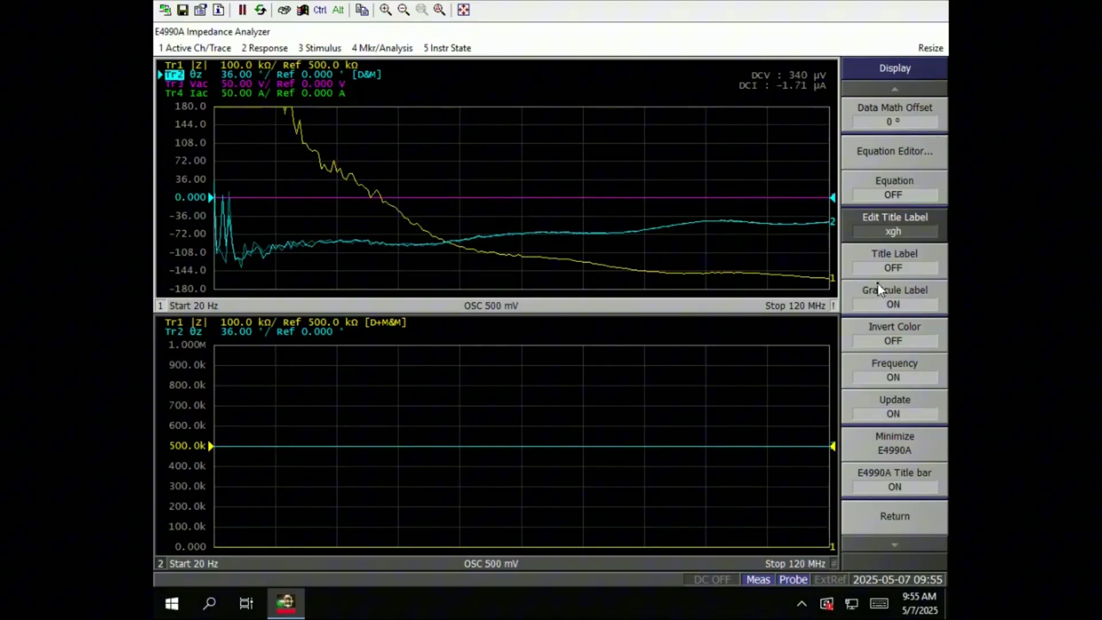
# - Turn Title Label ON and toggle Graticule Label off and back on
pyautogui.scroll(3, 878, 278)
pyautogui.scroll(-3, 879, 267)
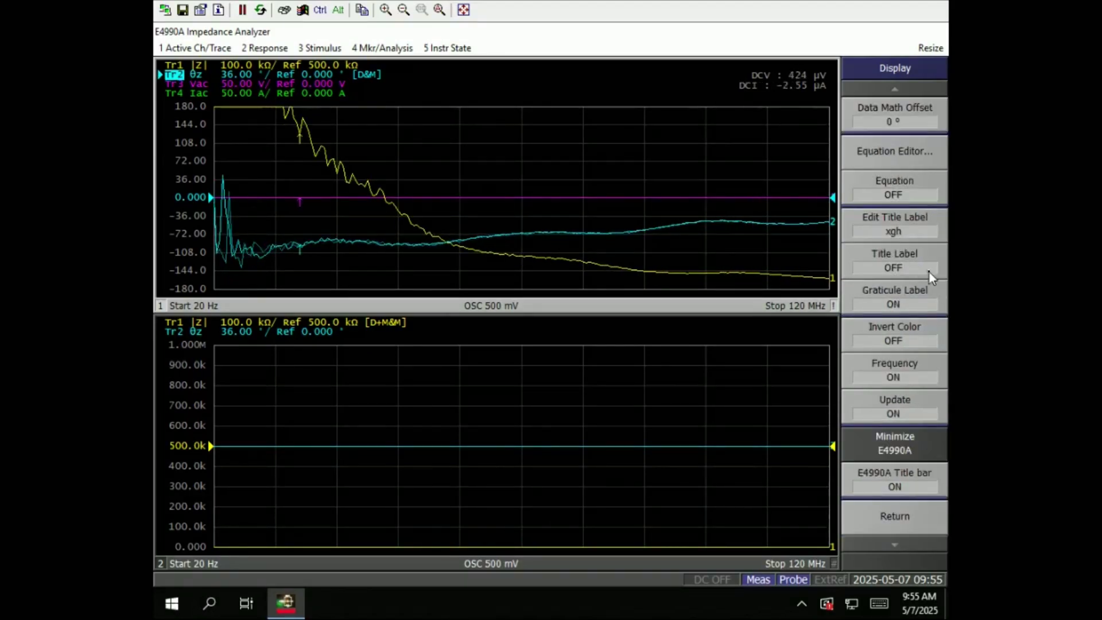
pyautogui.click(920, 268)
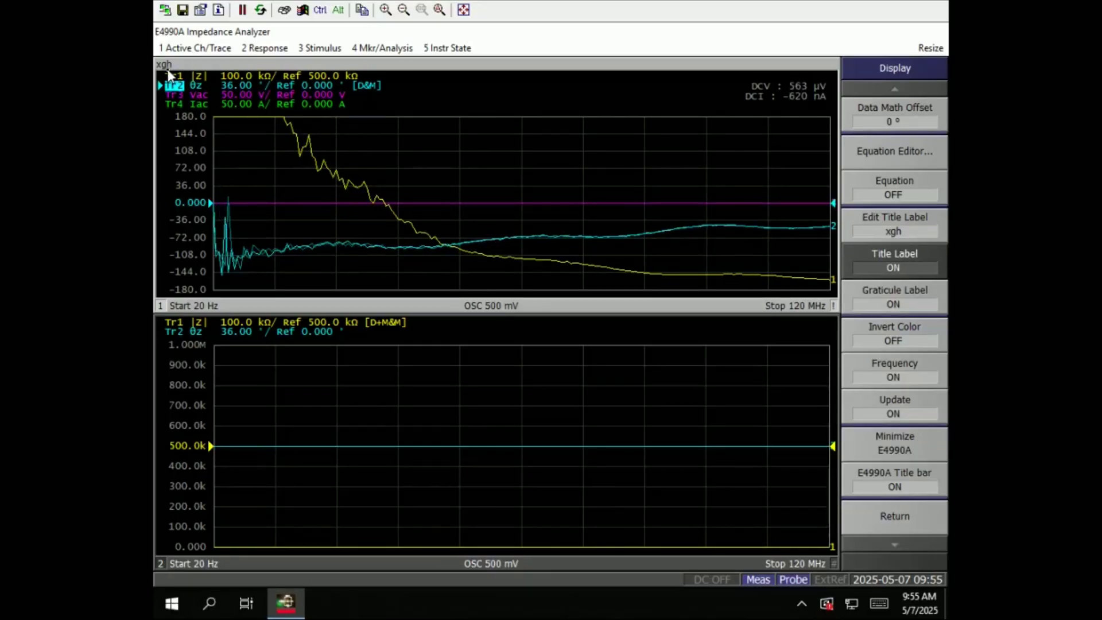
pyautogui.click(900, 301)
pyautogui.click(900, 300)
pyautogui.click(900, 299)
pyautogui.click(905, 299)
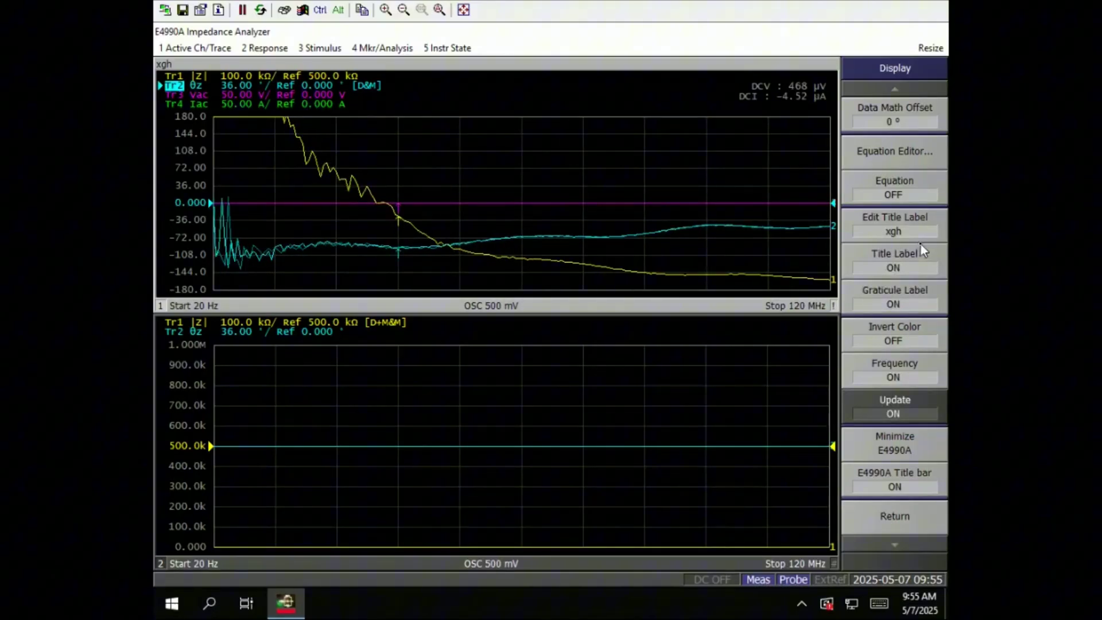
# - Toggle Invert Color on and off, and set the Frequency labels OFF
pyautogui.click(910, 342)
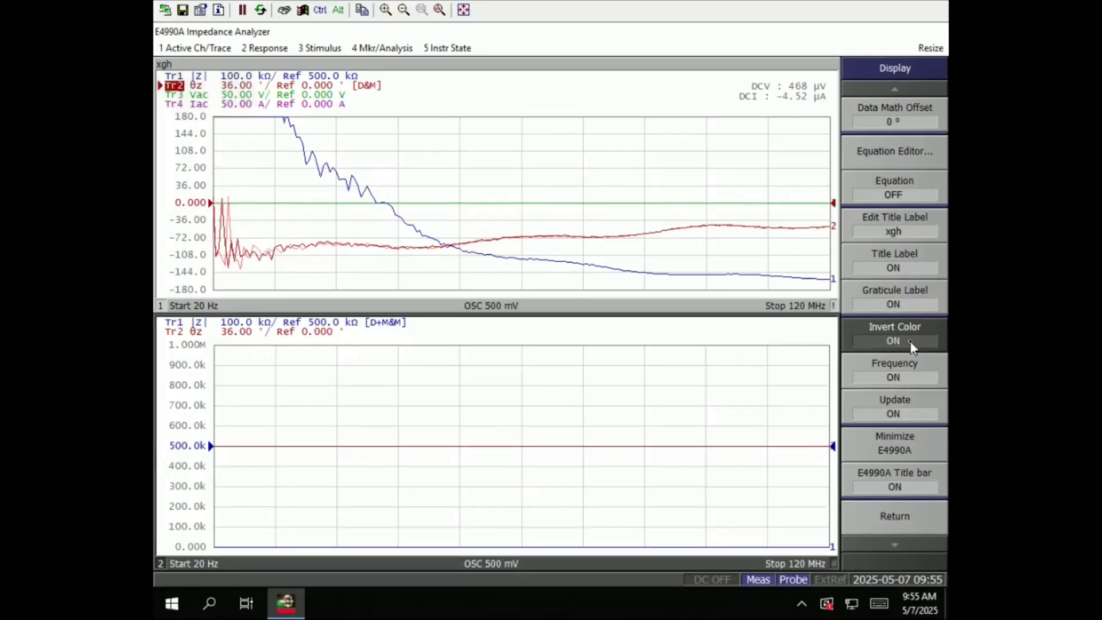
pyautogui.click(911, 342)
pyautogui.click(915, 367)
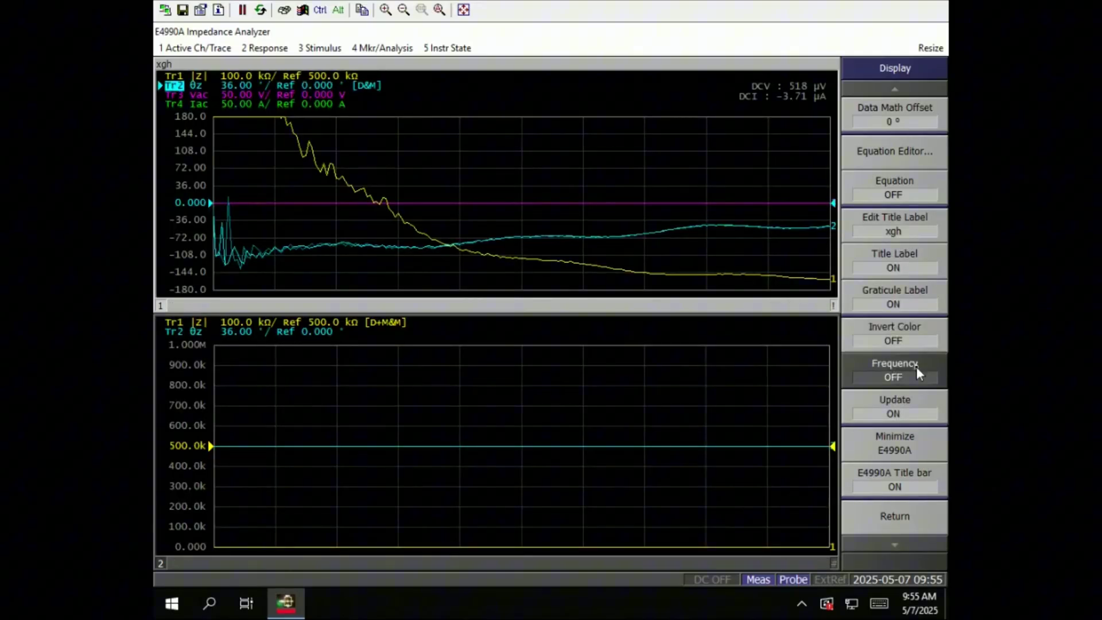
pyautogui.click(916, 366)
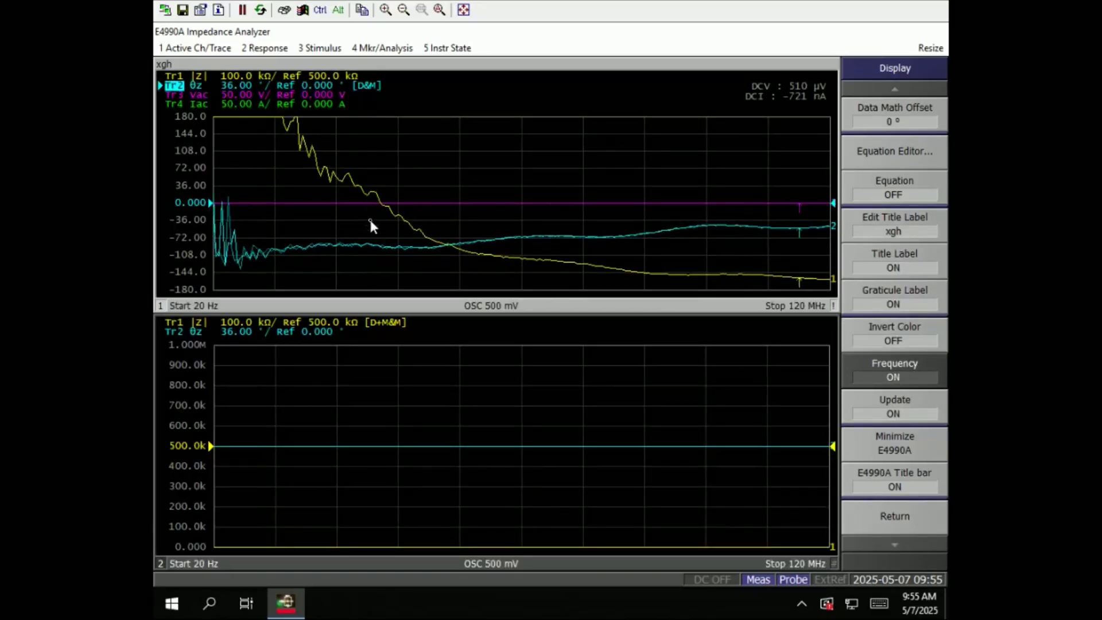
pyautogui.click(904, 370)
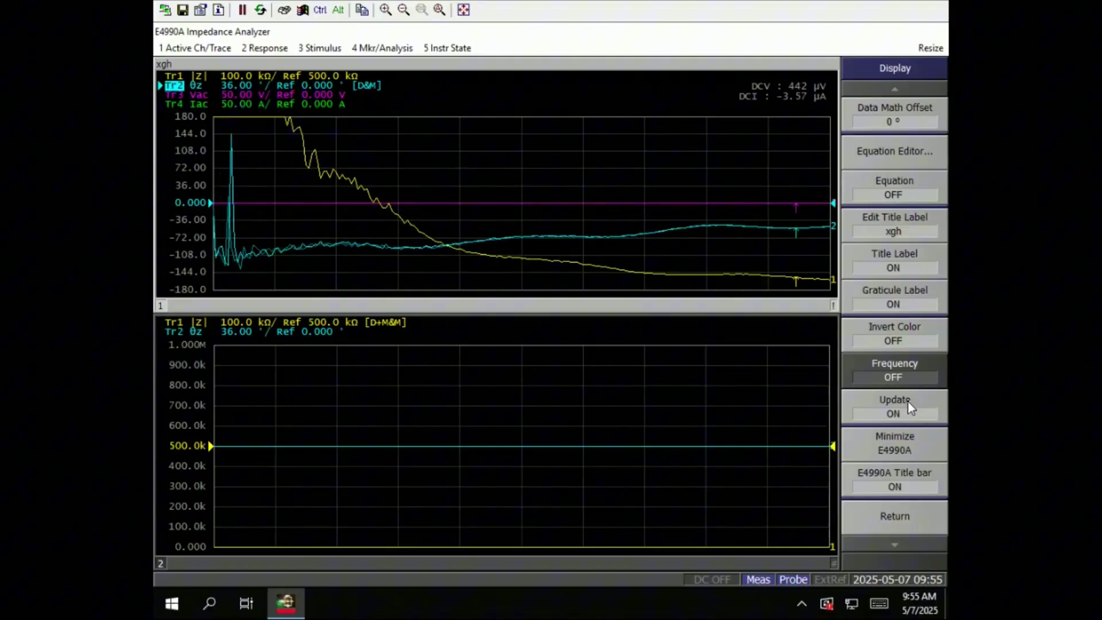
# - Minimize and restore the window, then set the E4990A title bar OFF
pyautogui.click(917, 439)
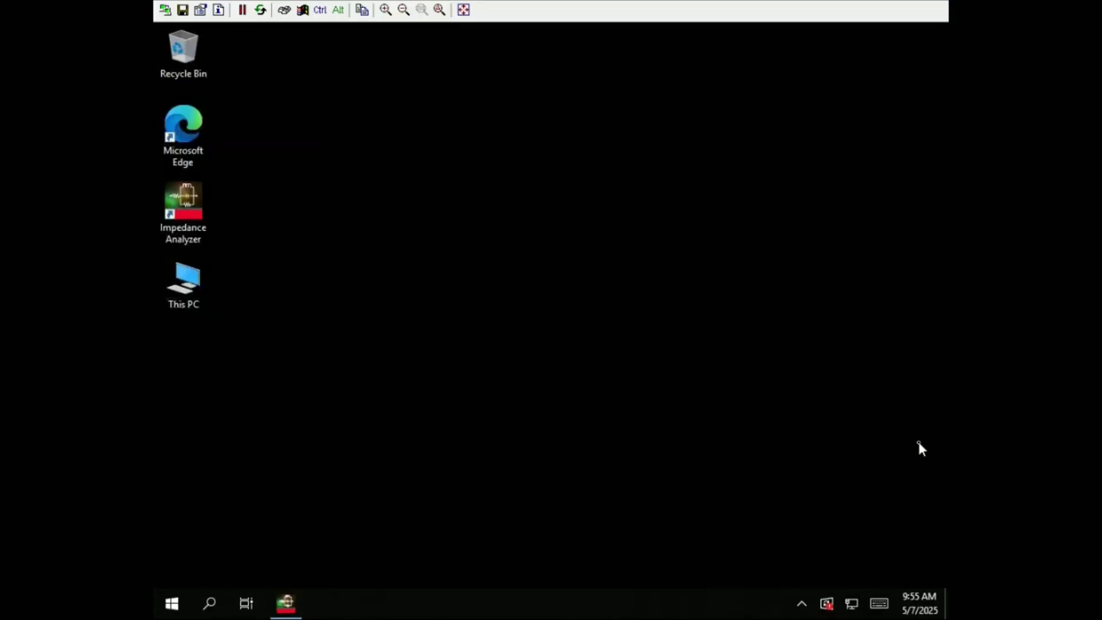
pyautogui.click(286, 602)
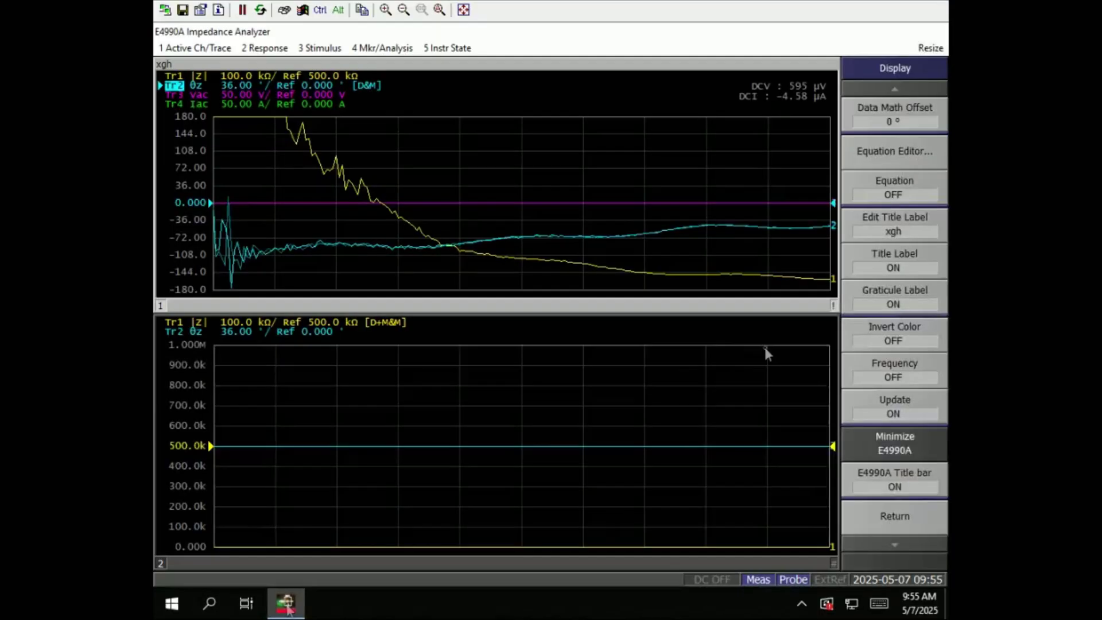
pyautogui.press('Down')
pyautogui.press('Down')
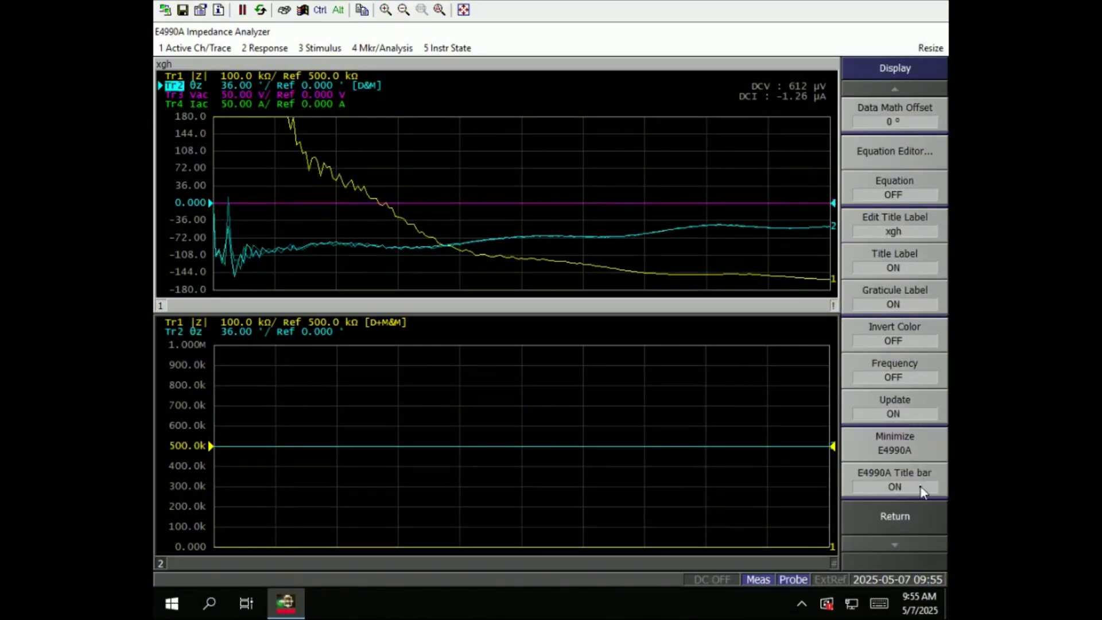
pyautogui.click(921, 476)
pyautogui.click(920, 475)
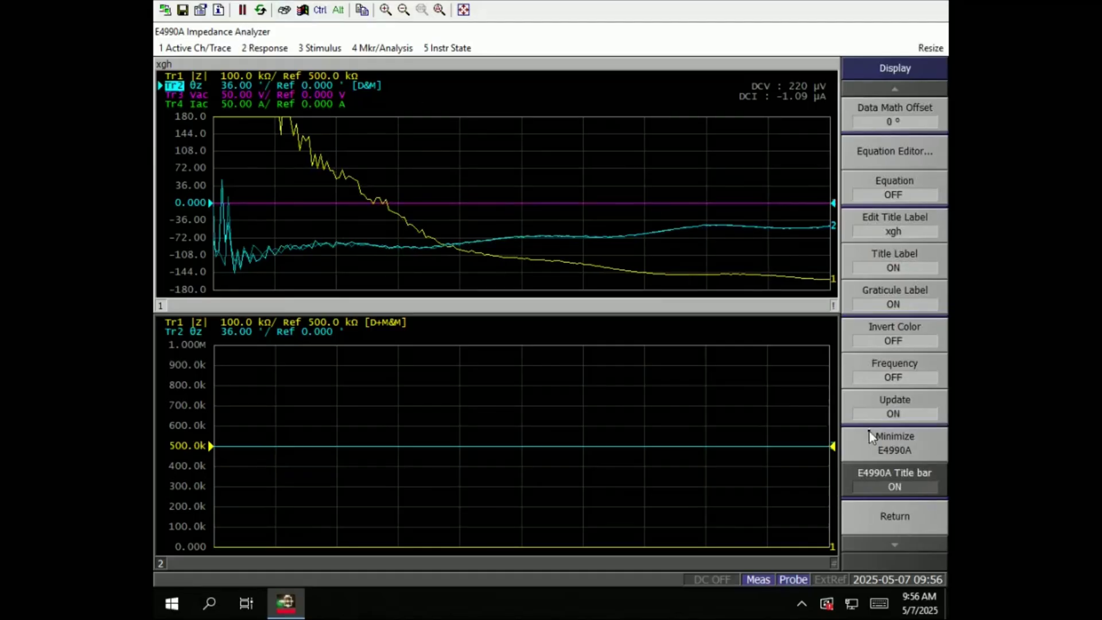
pyautogui.click(879, 485)
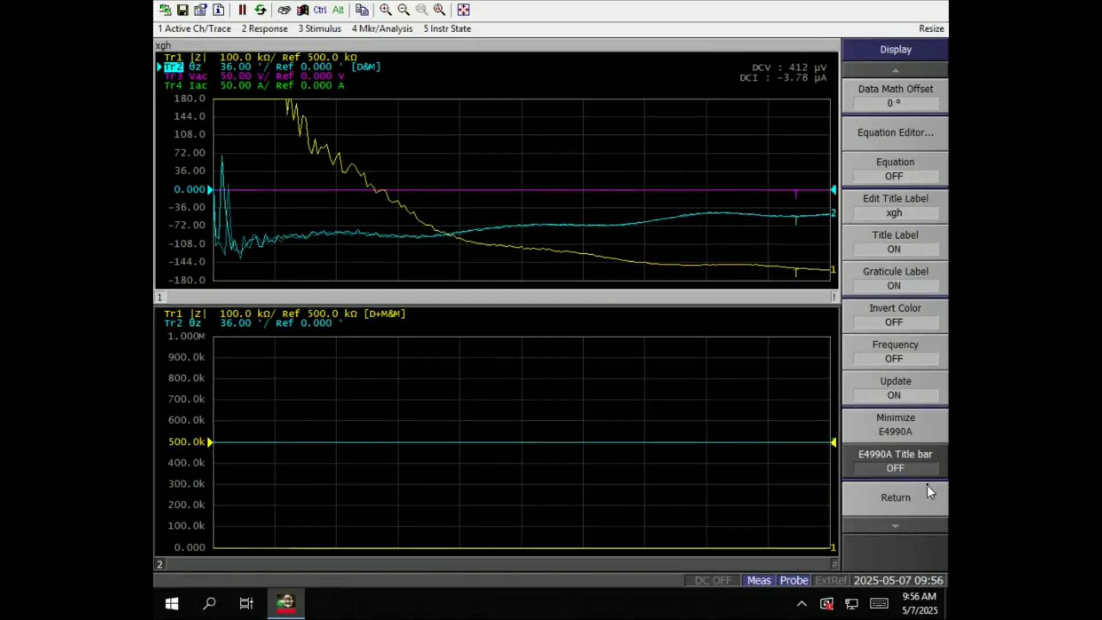
pyautogui.click(909, 504)
# - Set Meas Time to 4, restart averaging, and toggle sweep averaging on then off
pyautogui.click(876, 177)
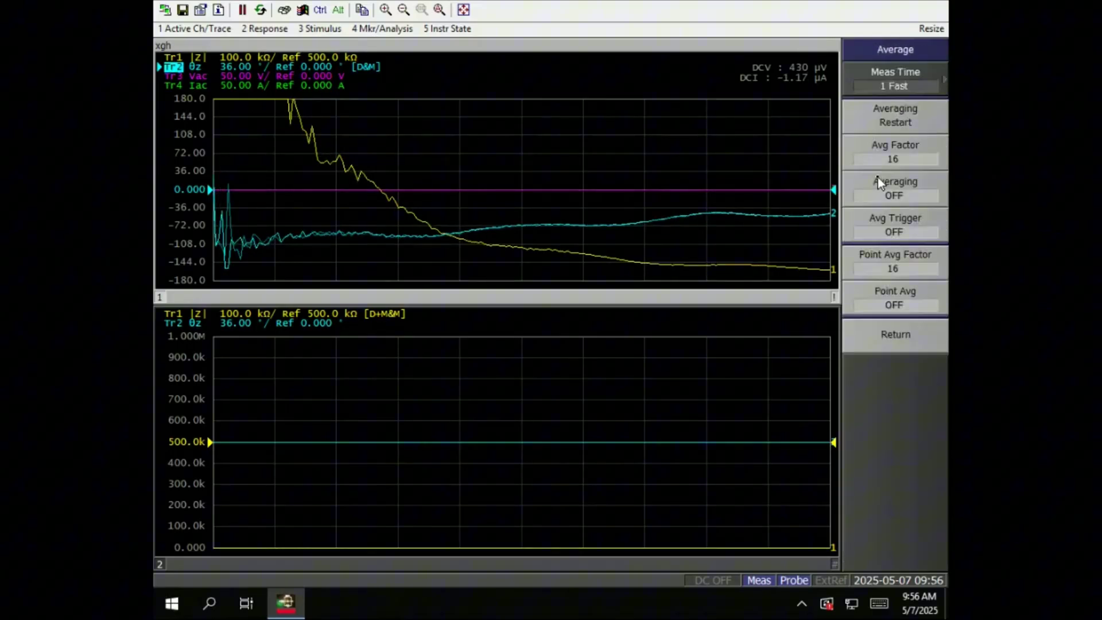
pyautogui.click(933, 86)
pyautogui.click(911, 194)
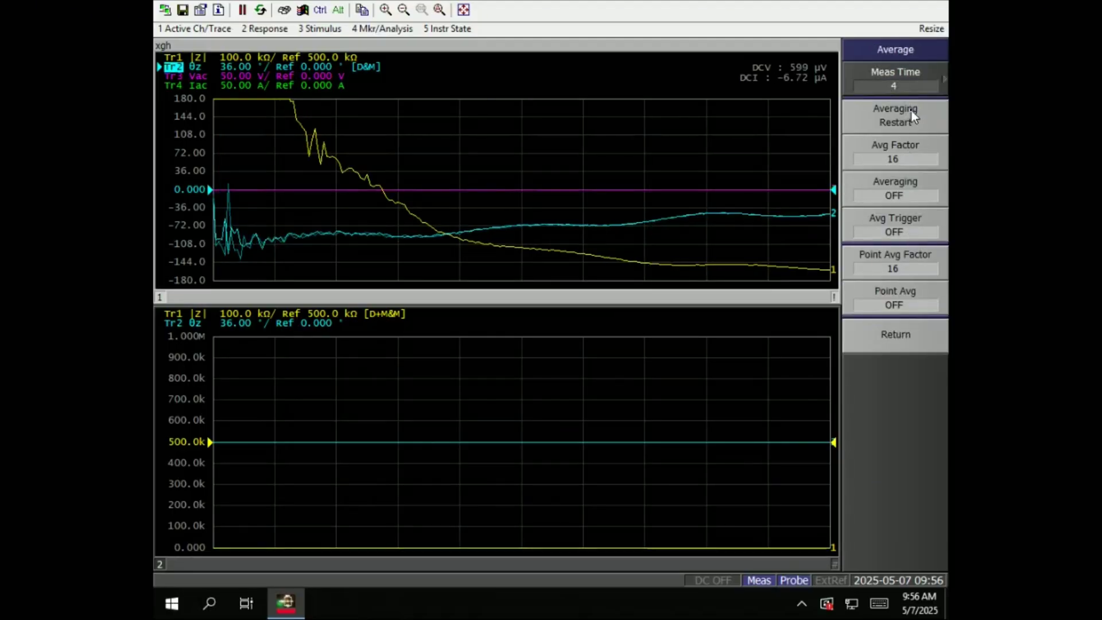
pyautogui.click(911, 112)
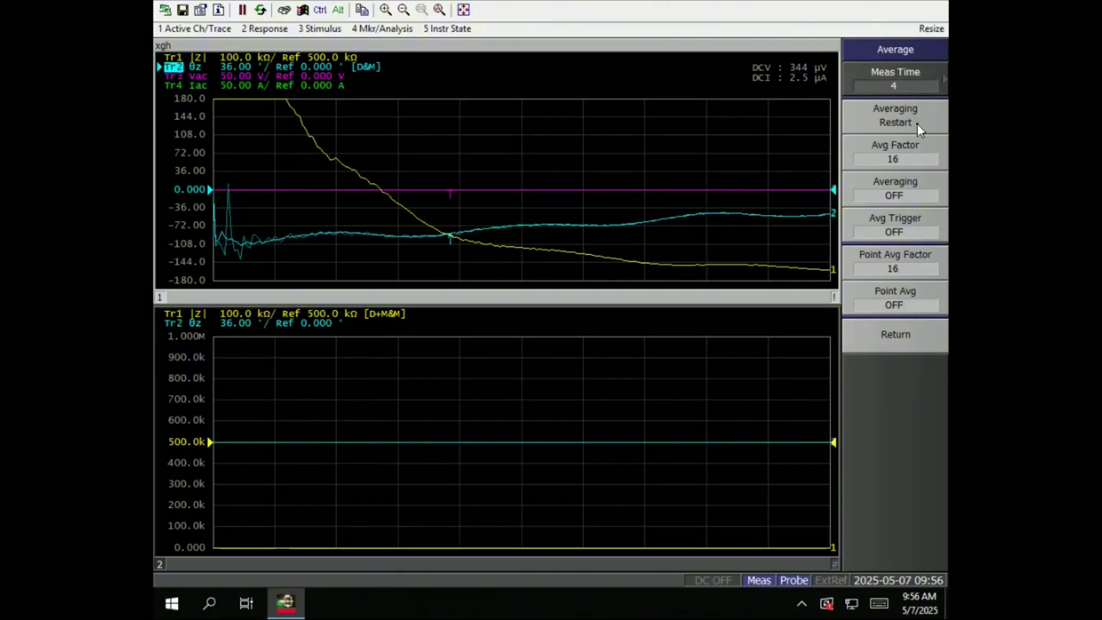
pyautogui.click(920, 187)
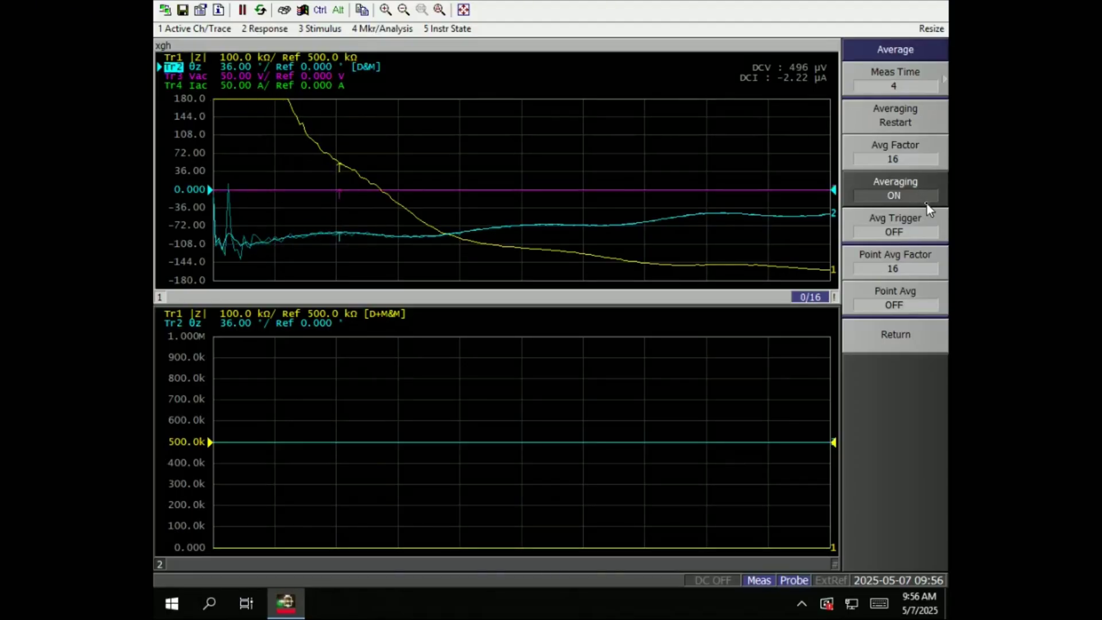
pyautogui.click(894, 191)
# - Review the accessory, adapter and adapter setup options, keeping the 42941A selections
pyautogui.click(914, 335)
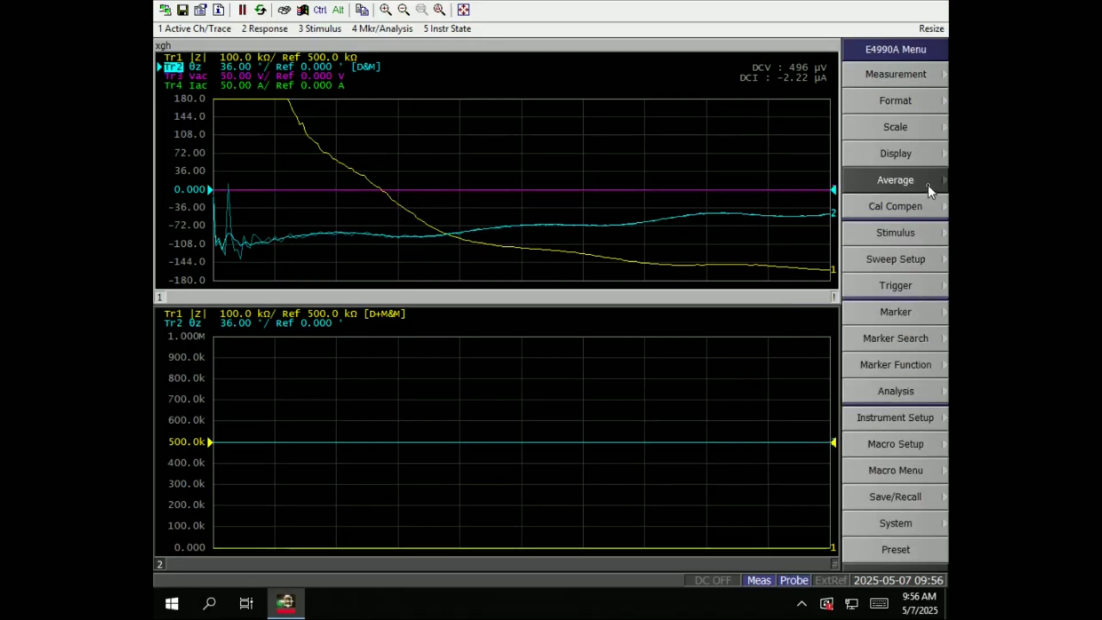
pyautogui.click(925, 206)
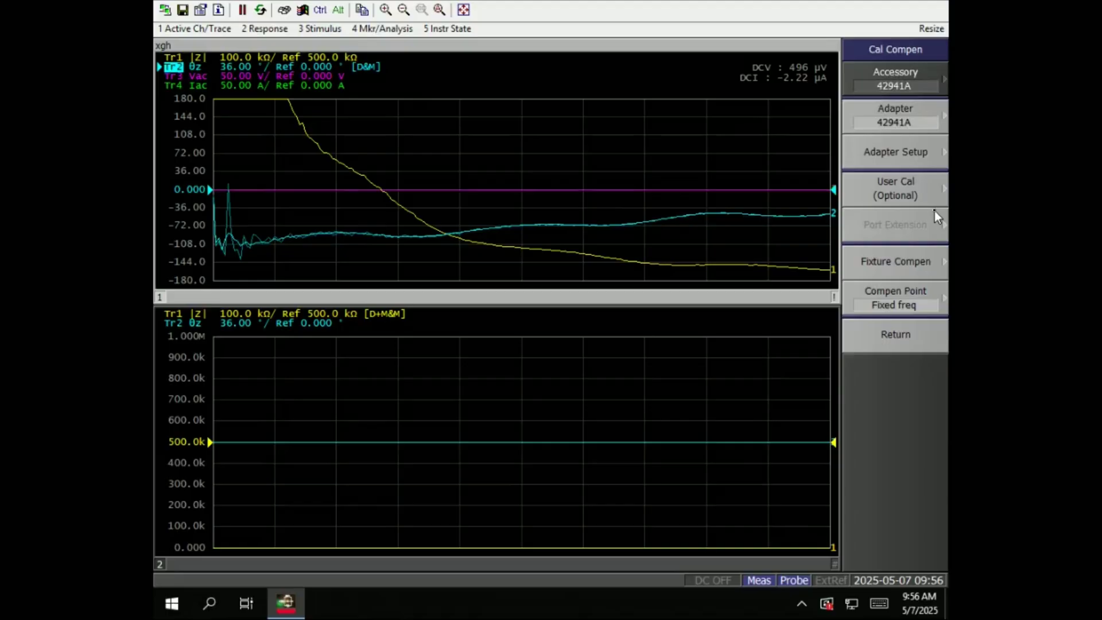
pyautogui.click(920, 81)
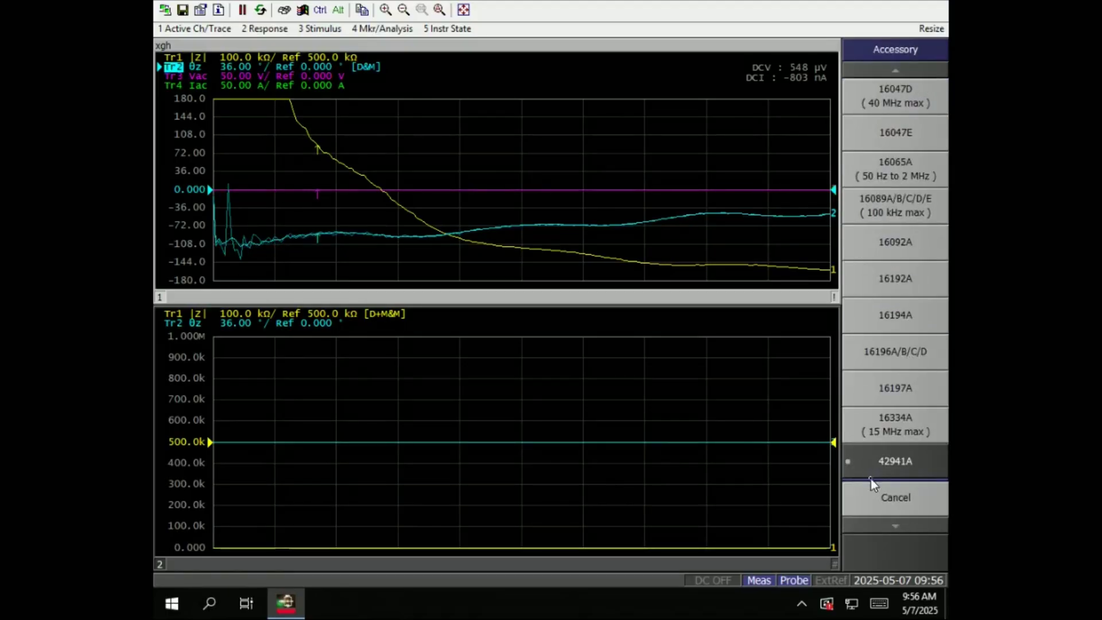
pyautogui.click(882, 495)
pyautogui.click(899, 128)
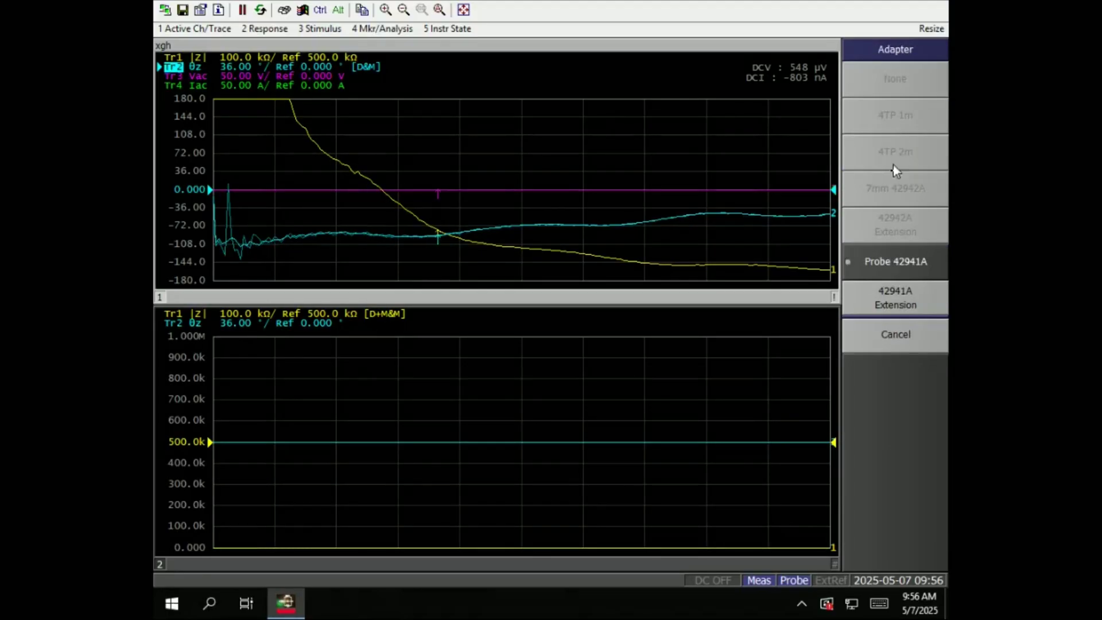
pyautogui.click(897, 343)
pyautogui.click(891, 144)
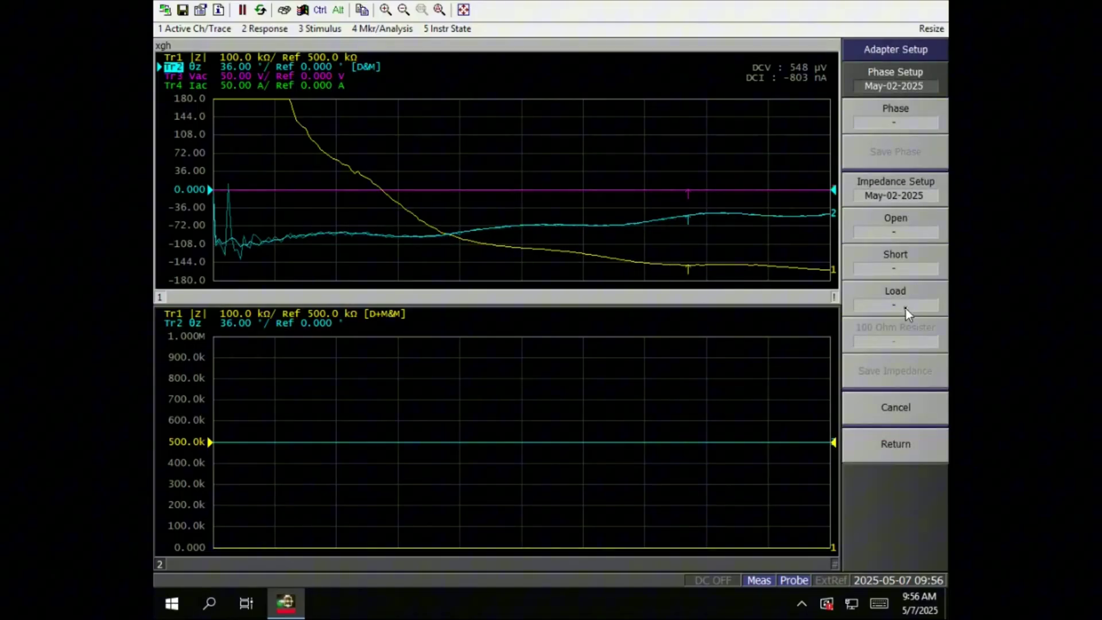
pyautogui.click(912, 452)
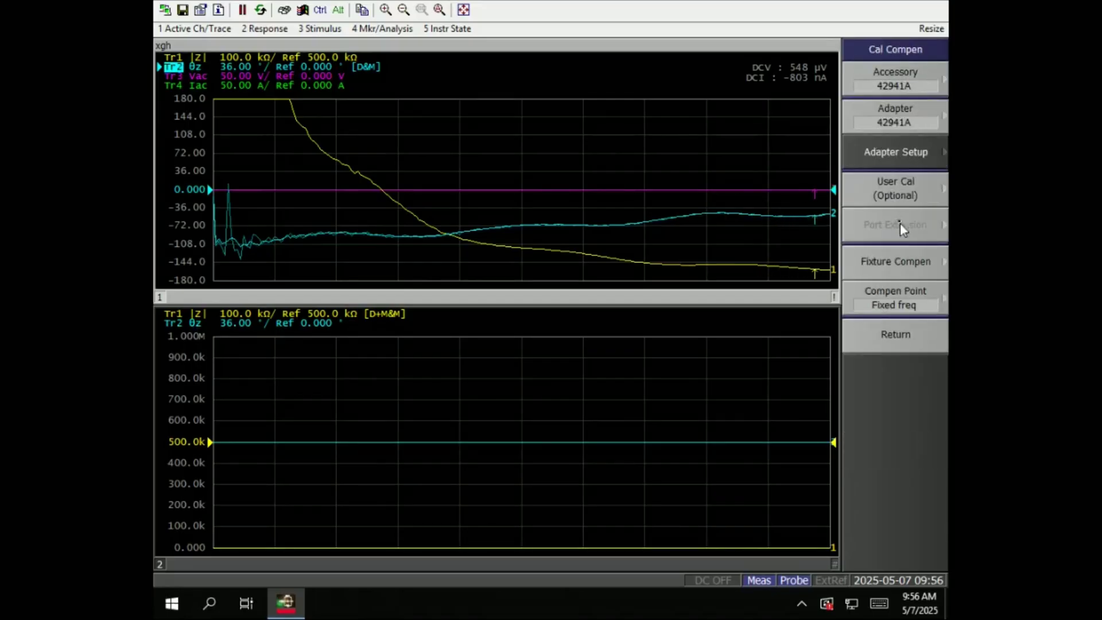
# - Look over user calibration, fixture compensation and compensation point choices without changing them
pyautogui.click(899, 189)
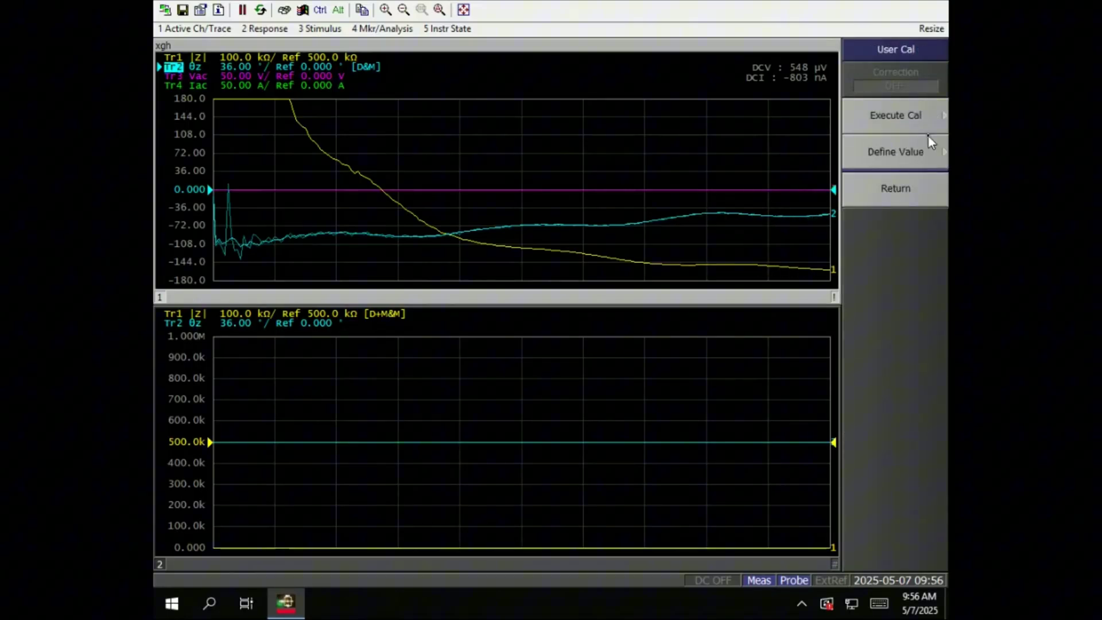
pyautogui.click(914, 192)
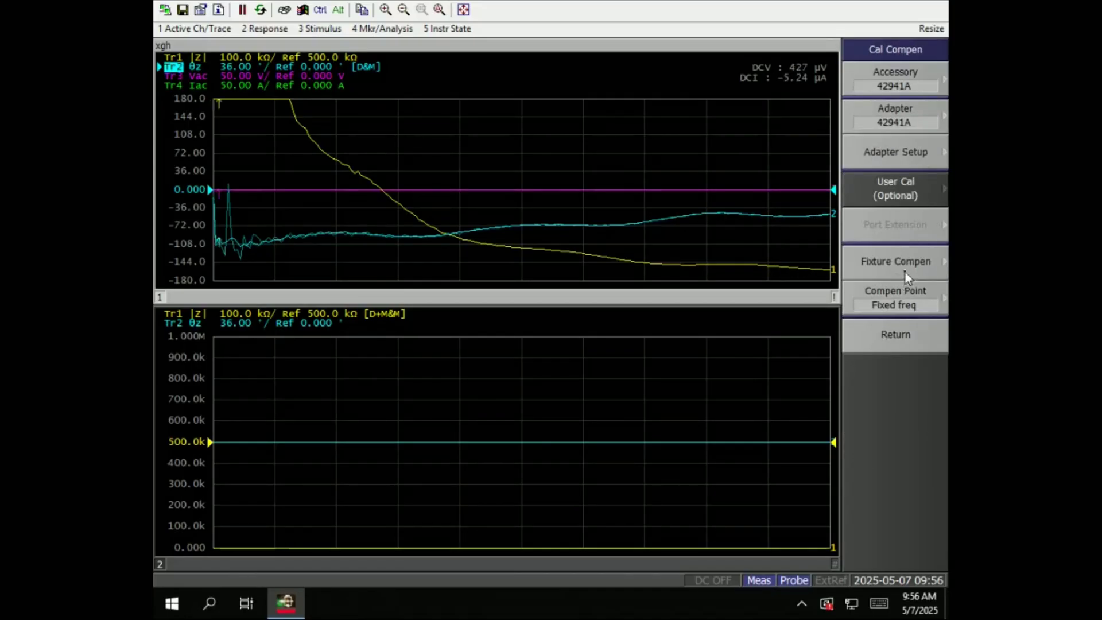
pyautogui.click(907, 268)
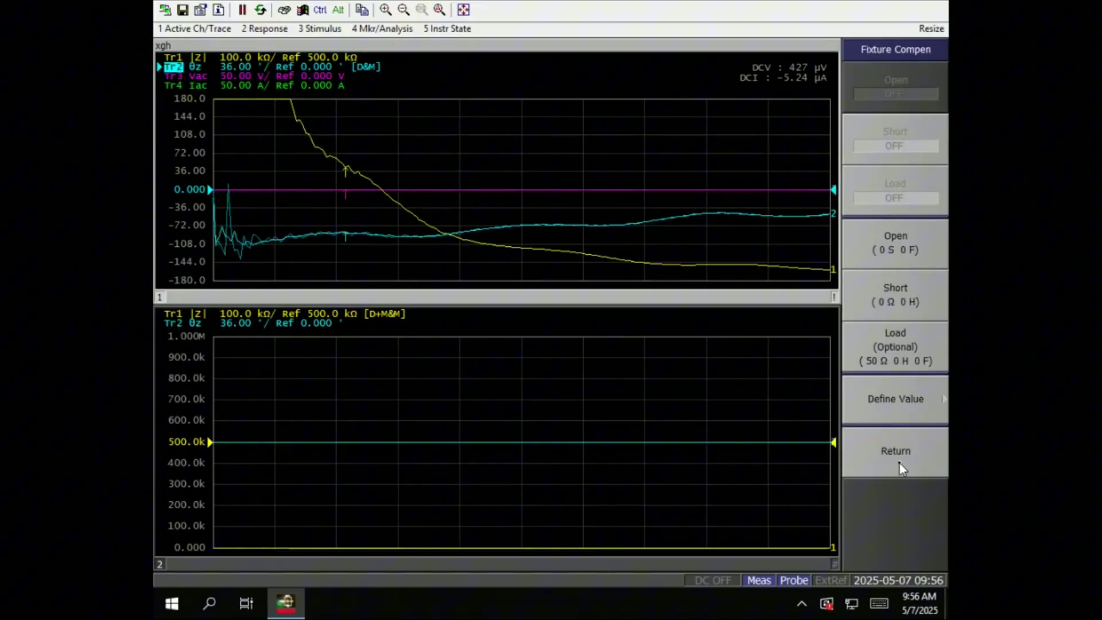
pyautogui.click(900, 462)
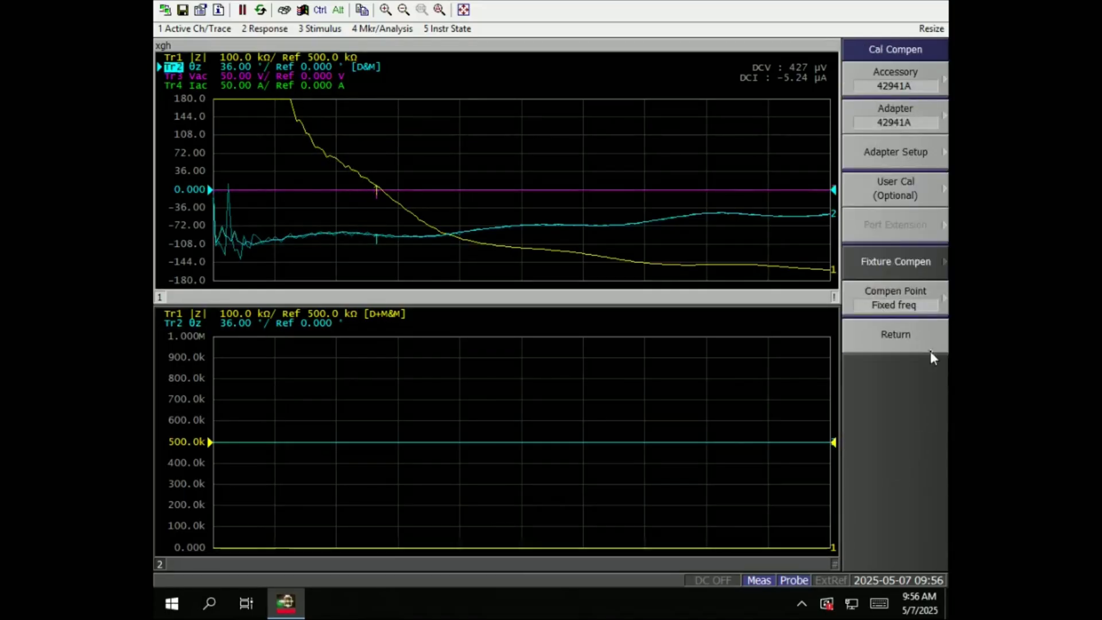
pyautogui.click(926, 305)
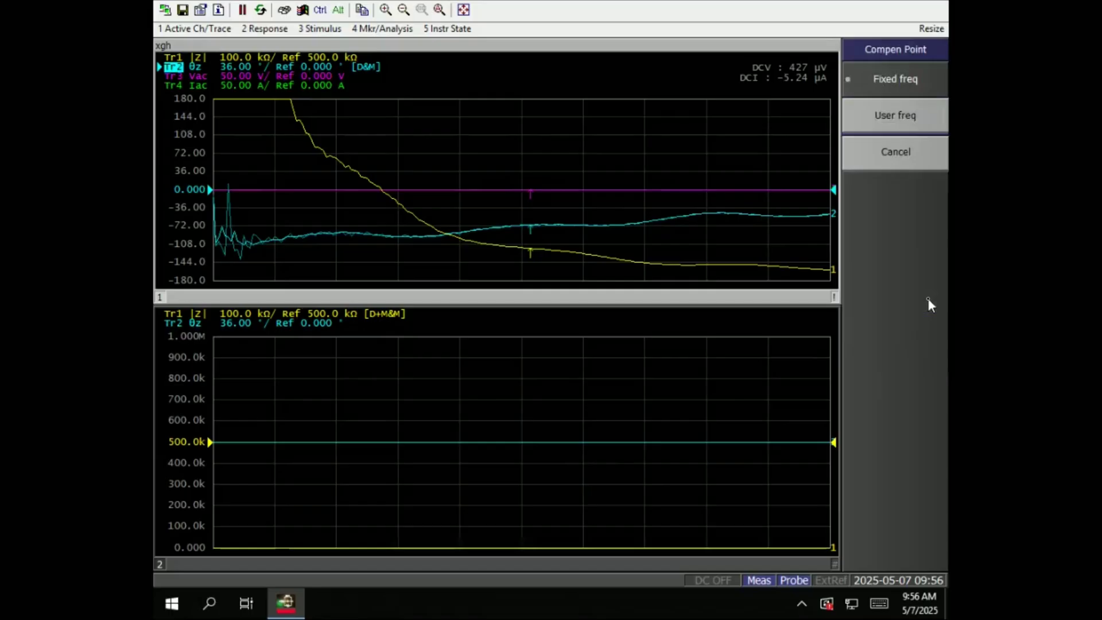
pyautogui.click(928, 164)
# - Check the sweep start/stop range and sweep types, keeping Lin Freq
pyautogui.click(901, 343)
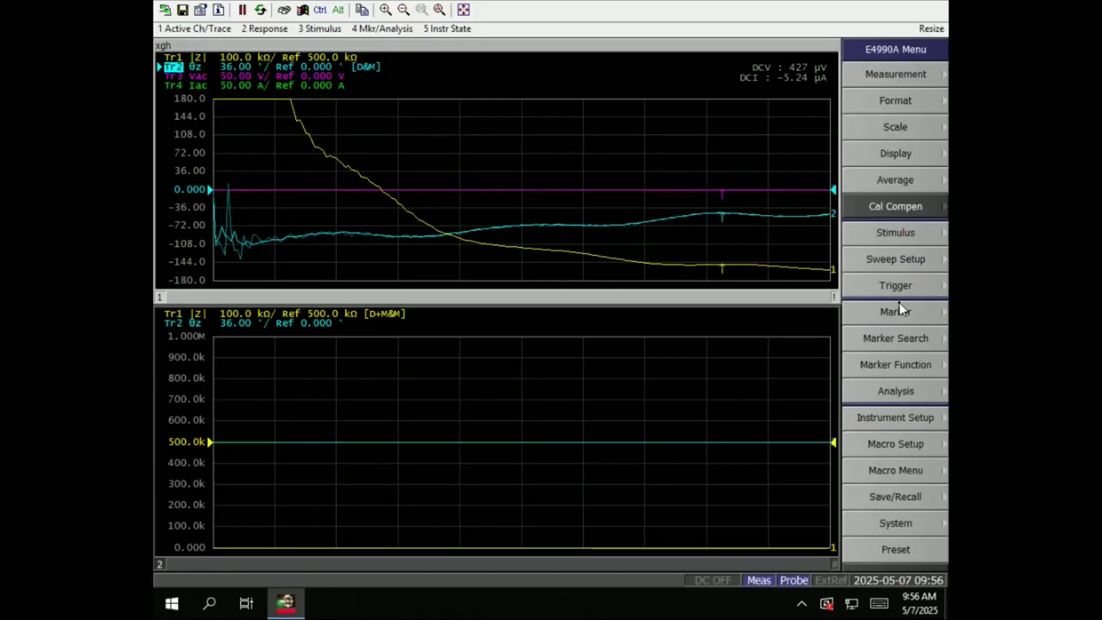
pyautogui.click(930, 235)
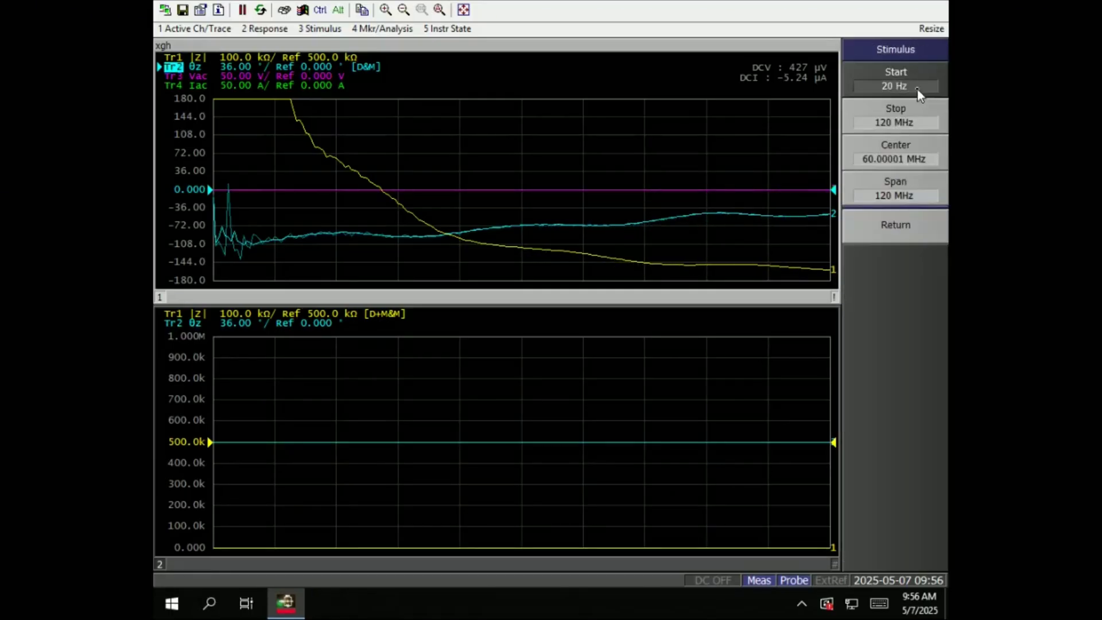
pyautogui.click(892, 233)
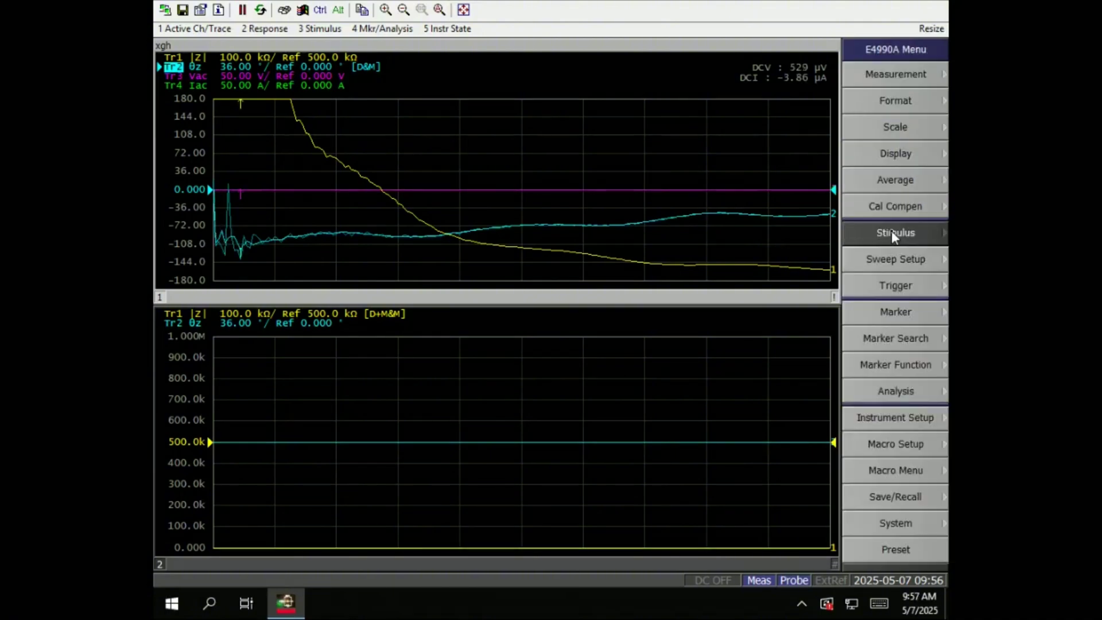
pyautogui.click(918, 259)
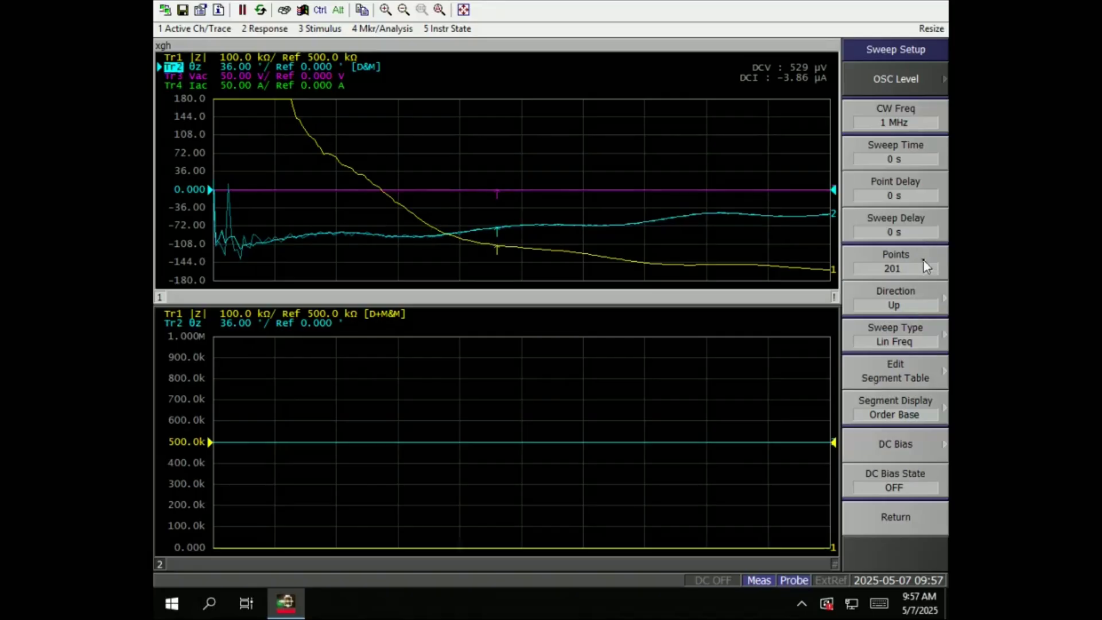
pyautogui.click(922, 343)
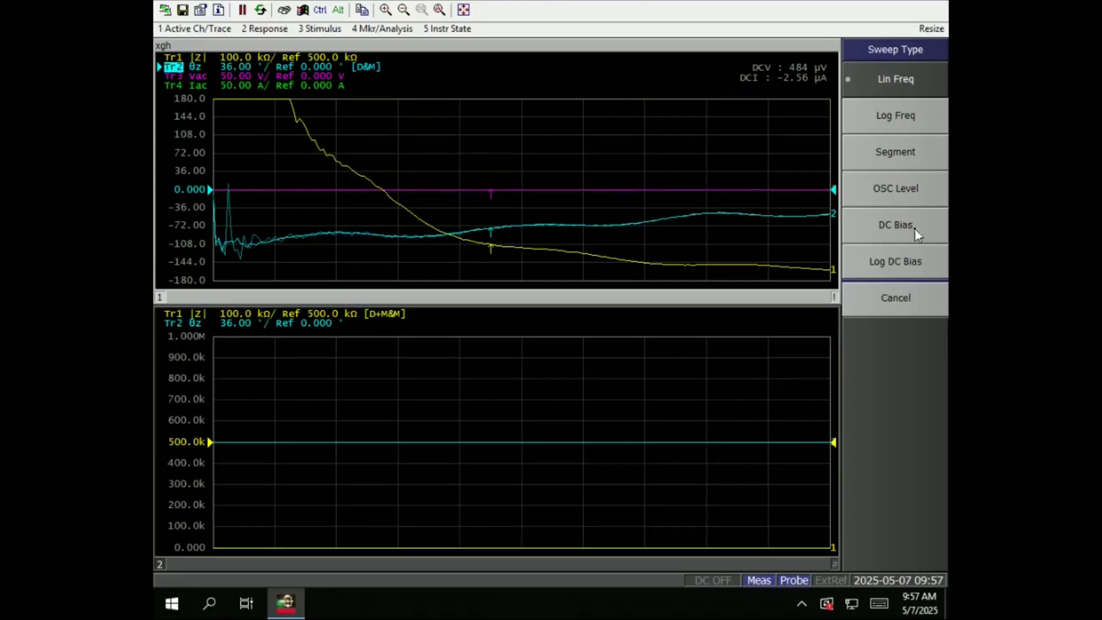
pyautogui.click(906, 297)
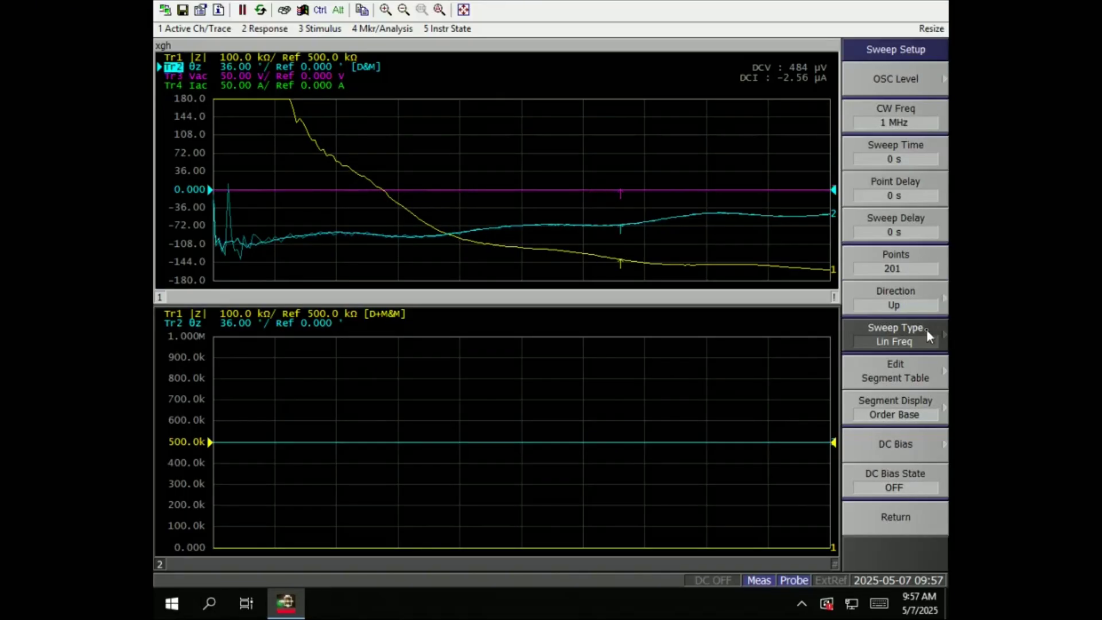
# - Inspect the segment table and DC bias settings unchanged, ending on the trigger settings
pyautogui.click(913, 379)
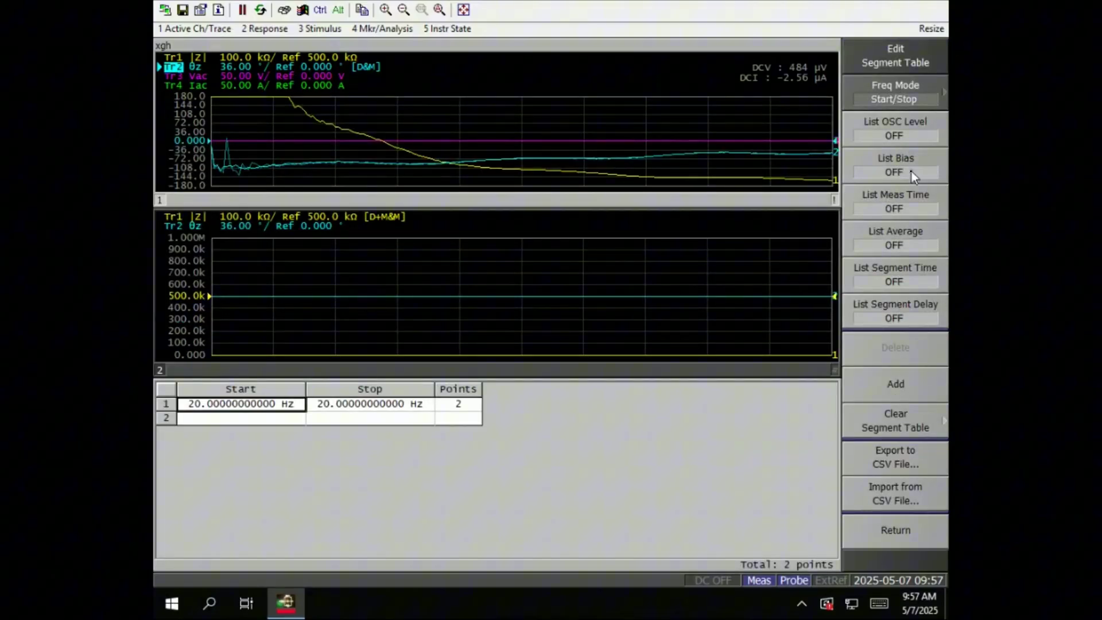
pyautogui.click(924, 538)
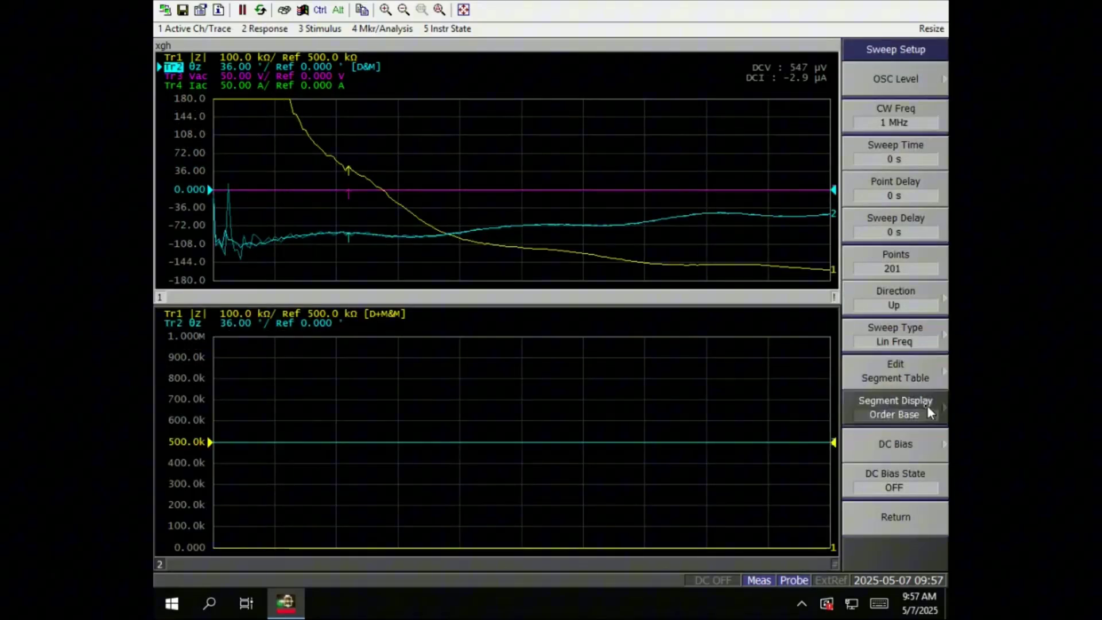
pyautogui.click(917, 449)
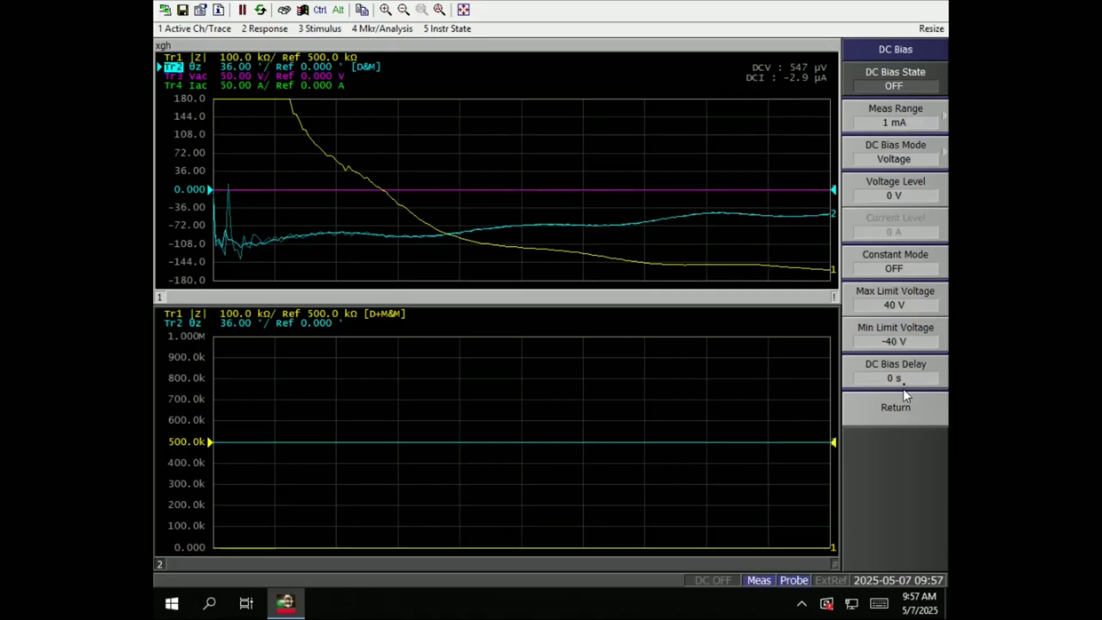
pyautogui.click(887, 409)
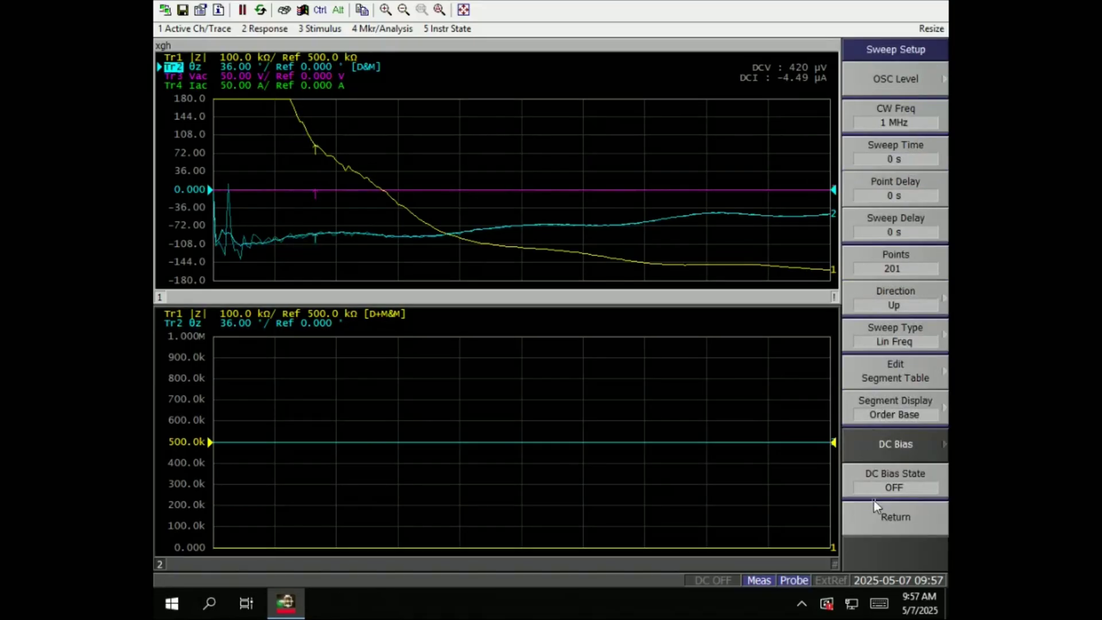
pyautogui.click(908, 515)
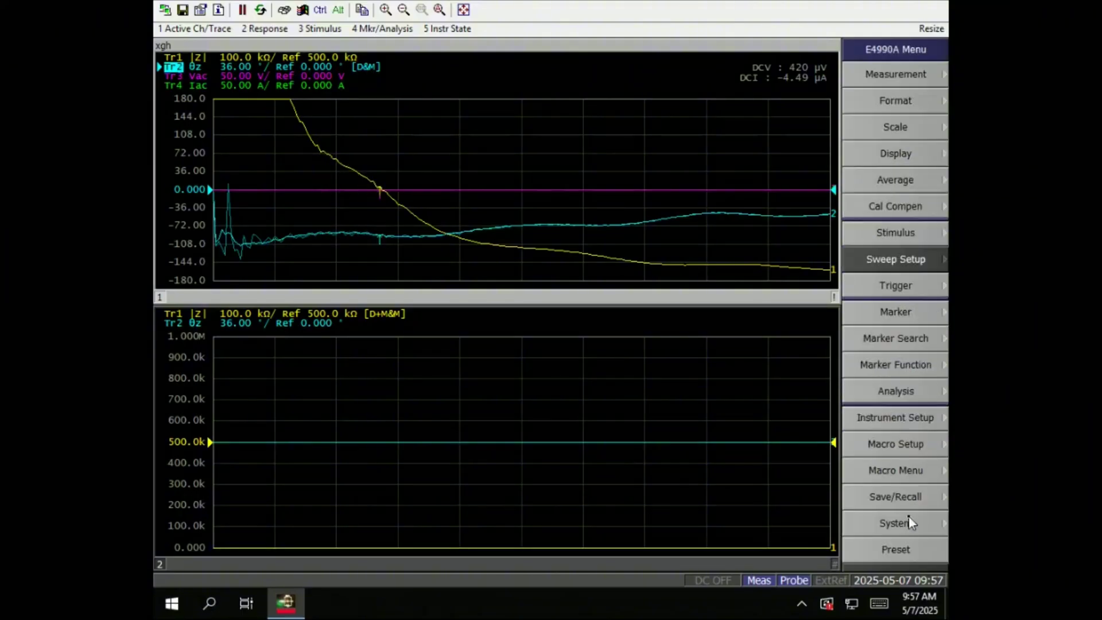
pyautogui.click(915, 258)
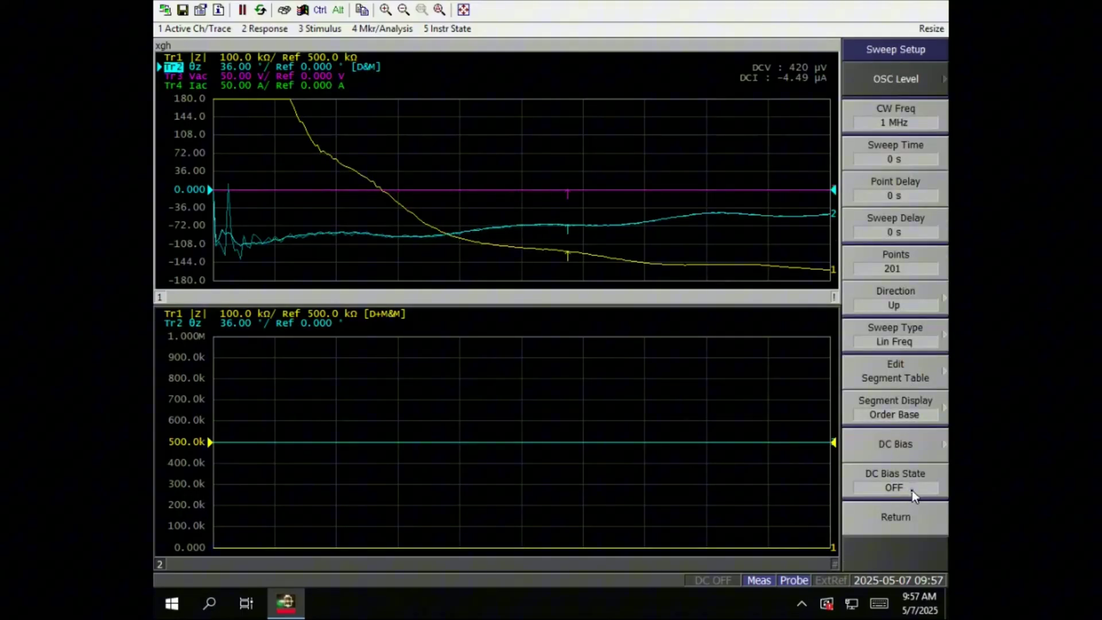
pyautogui.click(911, 515)
pyautogui.click(907, 294)
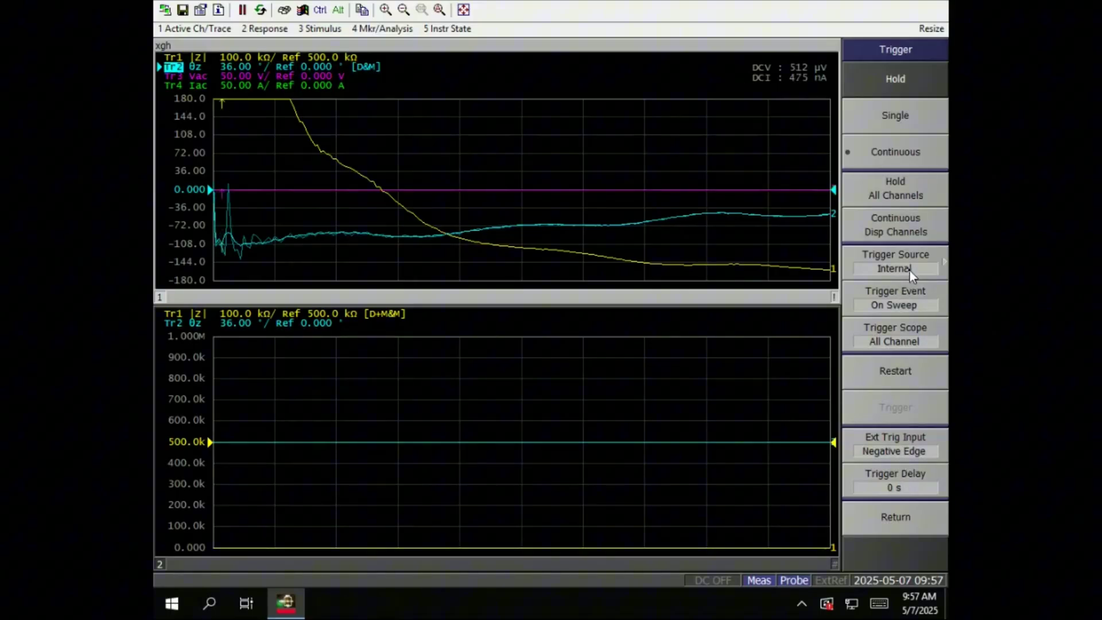
# - Open the marker options with Marker 1 at 20 Hz and view markers 5 to 9
pyautogui.scroll(-5, 888, 384)
pyautogui.scroll(-6, 889, 387)
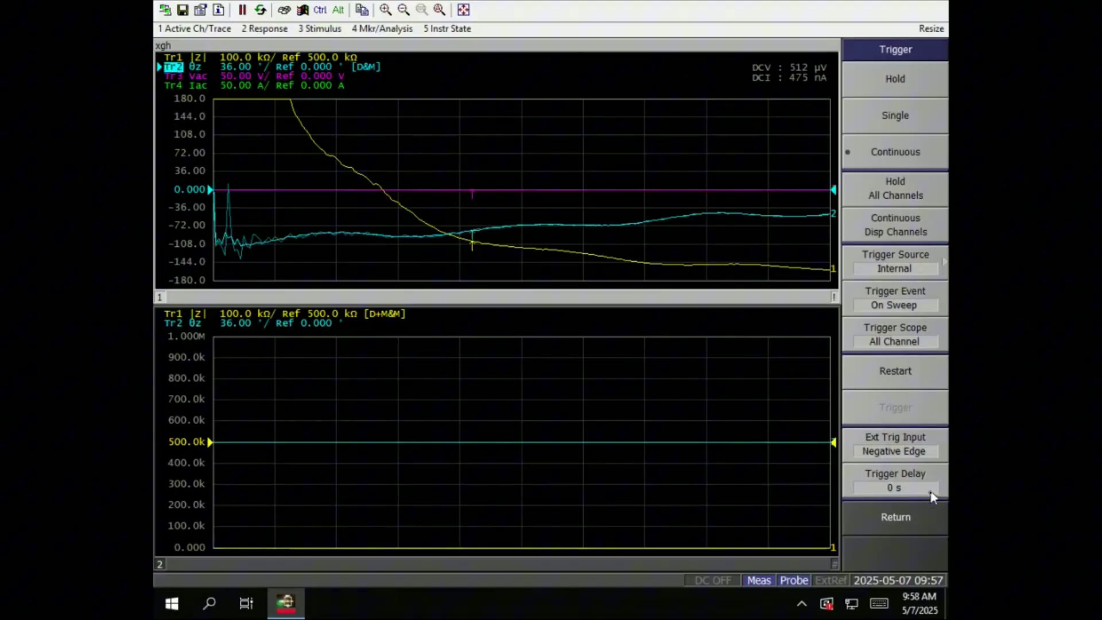
pyautogui.click(923, 517)
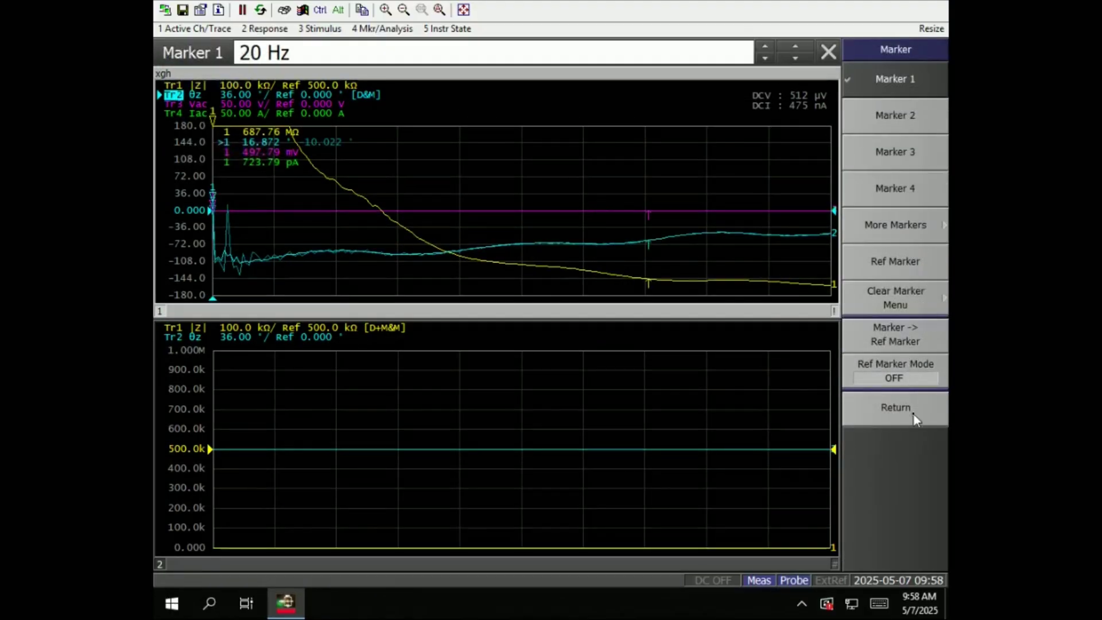
pyautogui.click(920, 229)
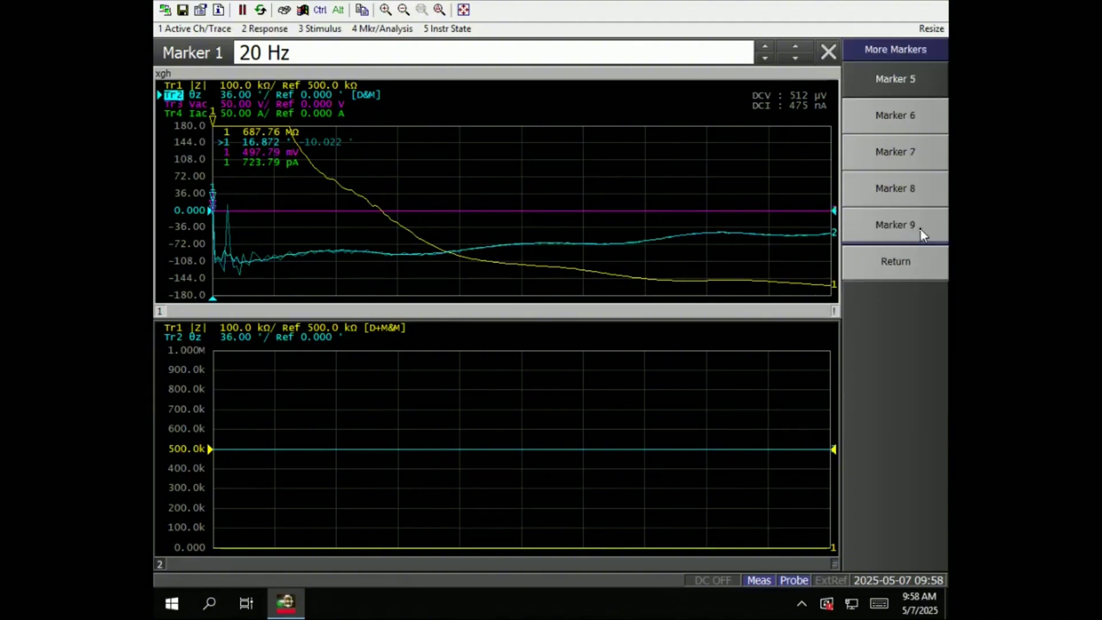
pyautogui.click(917, 260)
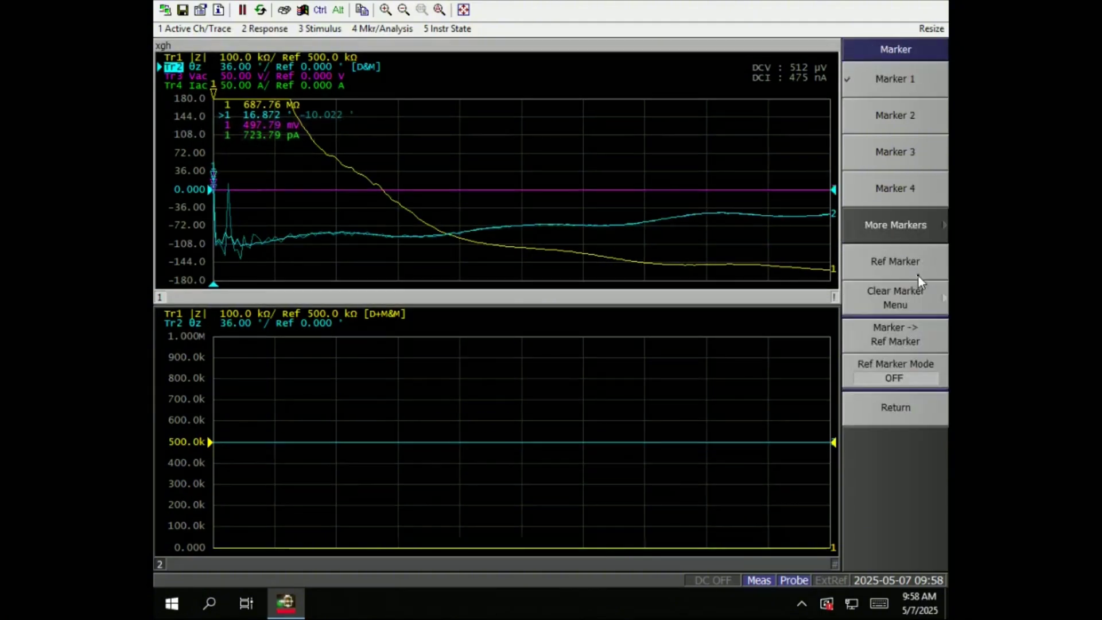
pyautogui.click(906, 411)
# - Review the marker search, marker function and annotation options, backing out to marker functions
pyautogui.click(914, 345)
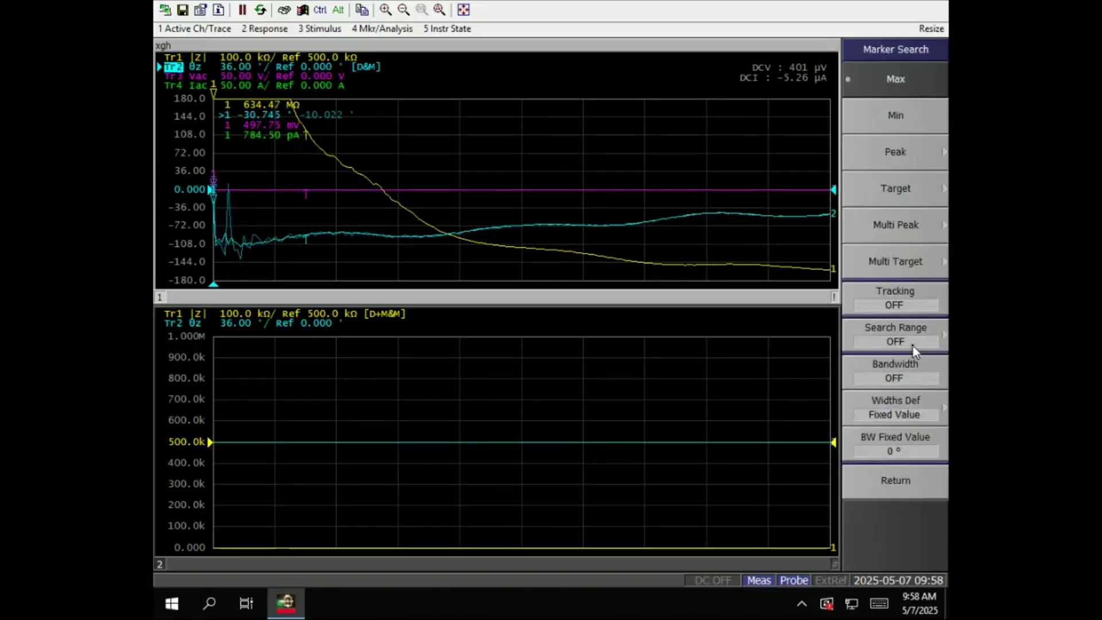
pyautogui.click(919, 478)
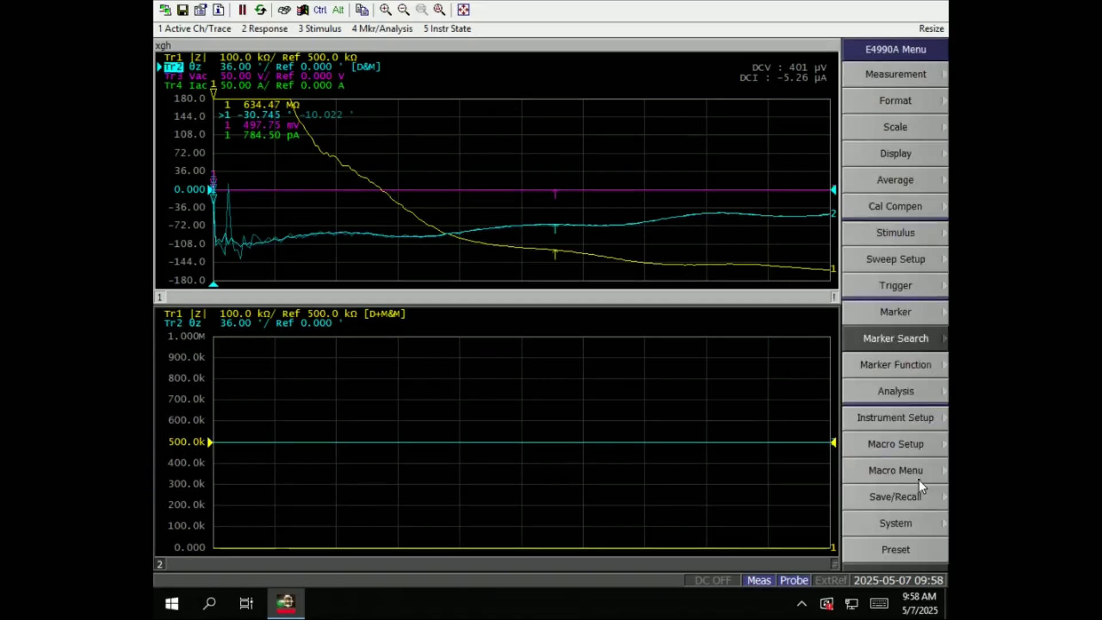
pyautogui.click(928, 373)
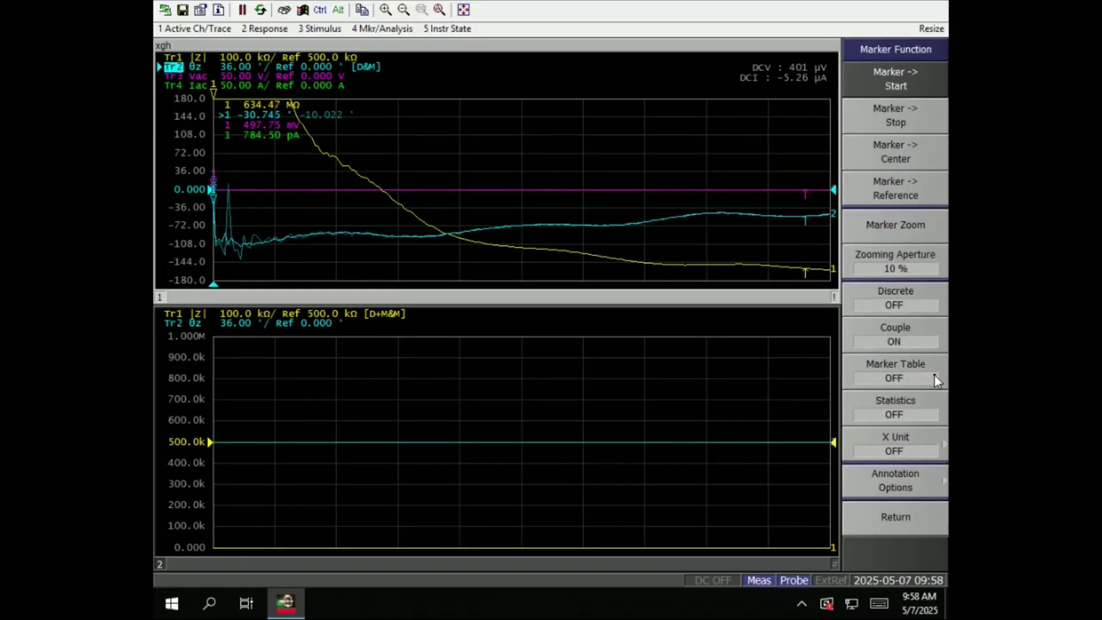
pyautogui.click(920, 480)
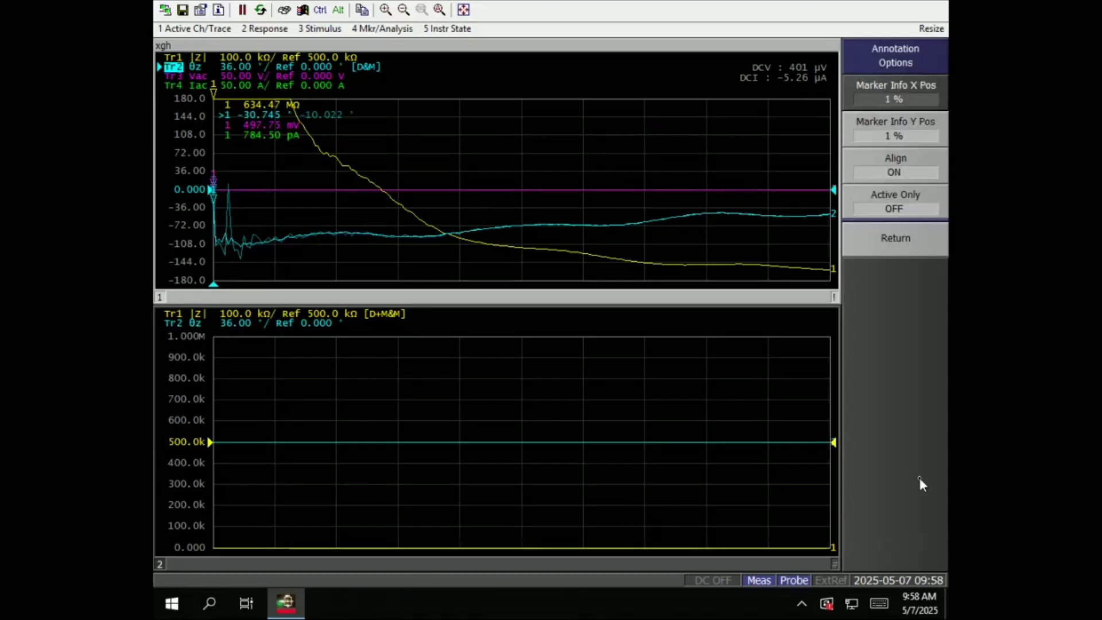
pyautogui.click(915, 246)
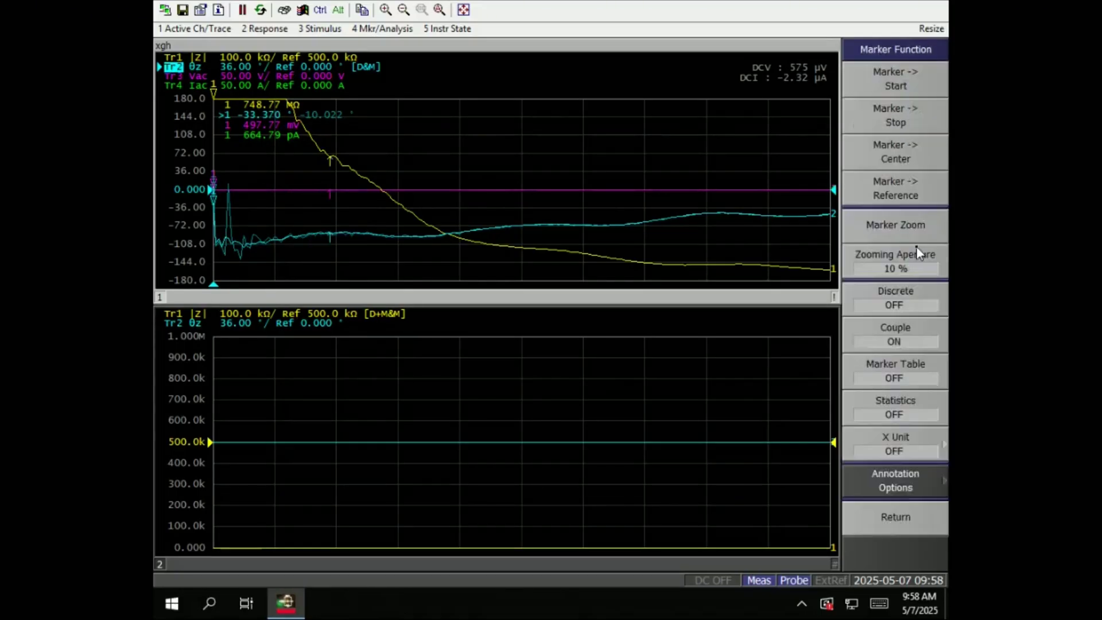
# - Bring up the equivalent circuit model list from the Analysis menu
pyautogui.click(913, 520)
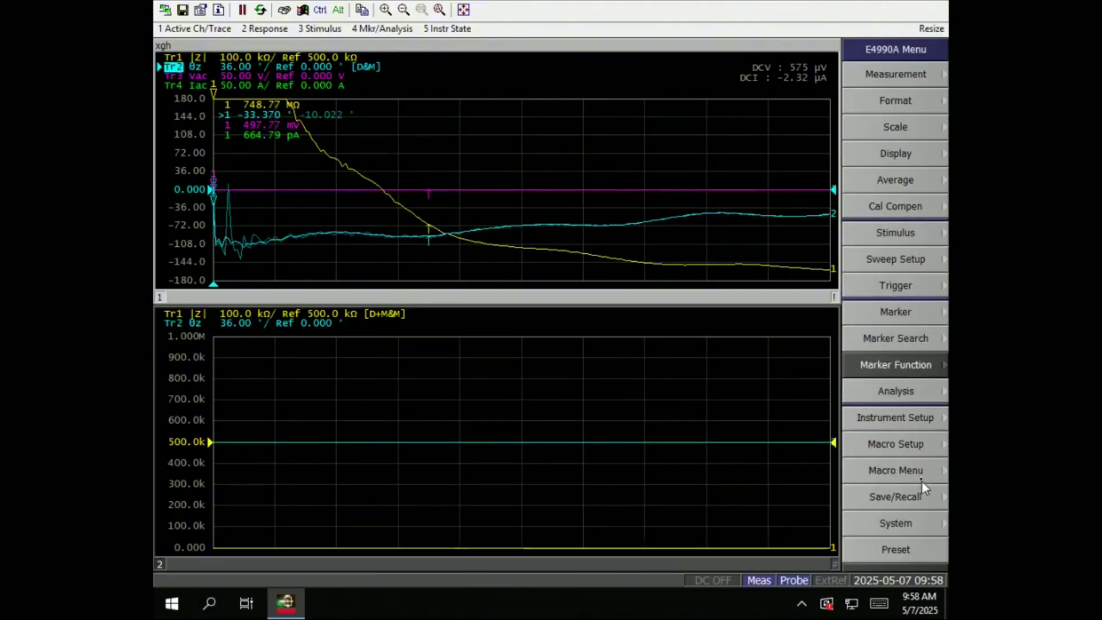
pyautogui.click(925, 399)
pyautogui.click(921, 119)
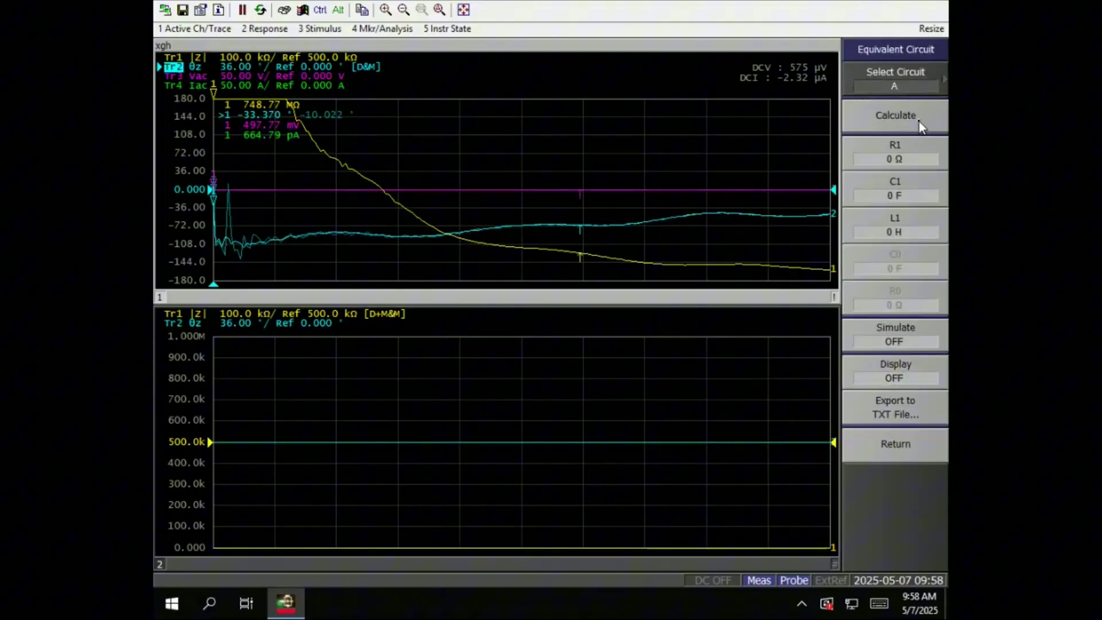
pyautogui.click(935, 89)
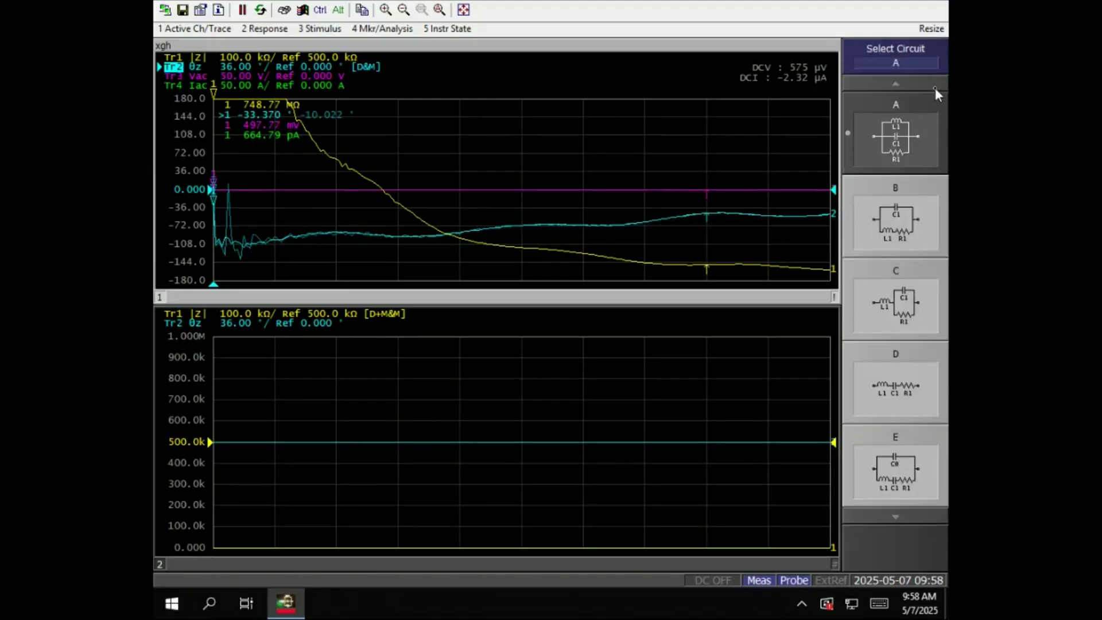
# - Scroll through the circuit models, cancel to keep circuit A, and leave equivalent circuit settings
pyautogui.scroll(-2, 894, 197)
pyautogui.scroll(2, 909, 198)
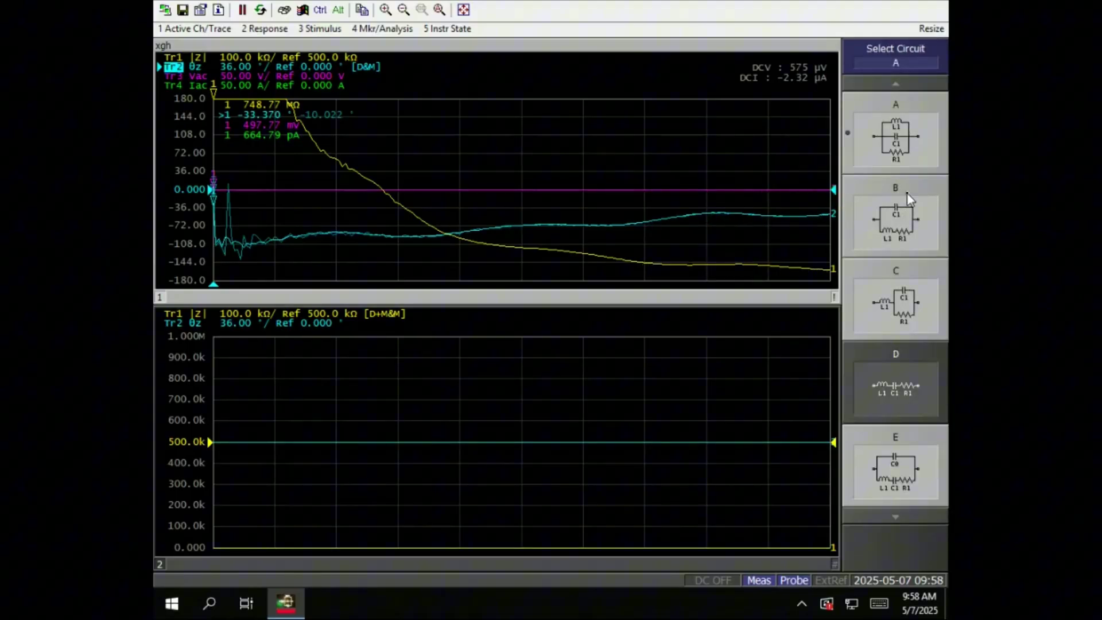
pyautogui.scroll(-3, 908, 198)
pyautogui.scroll(2, 909, 198)
pyautogui.scroll(5, 907, 195)
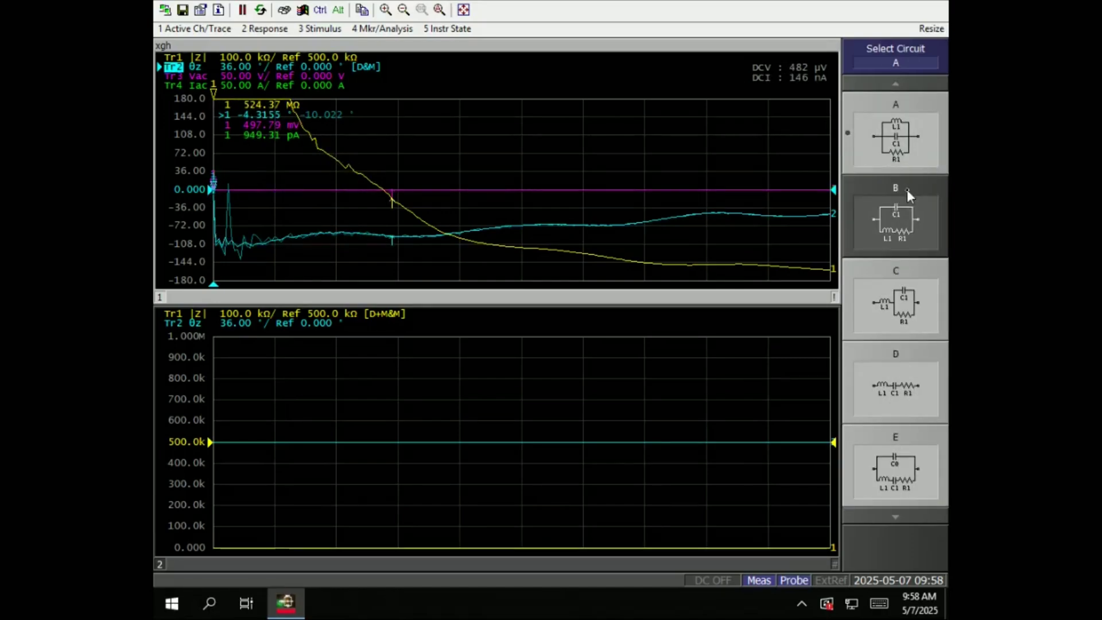
pyautogui.scroll(-3, 905, 186)
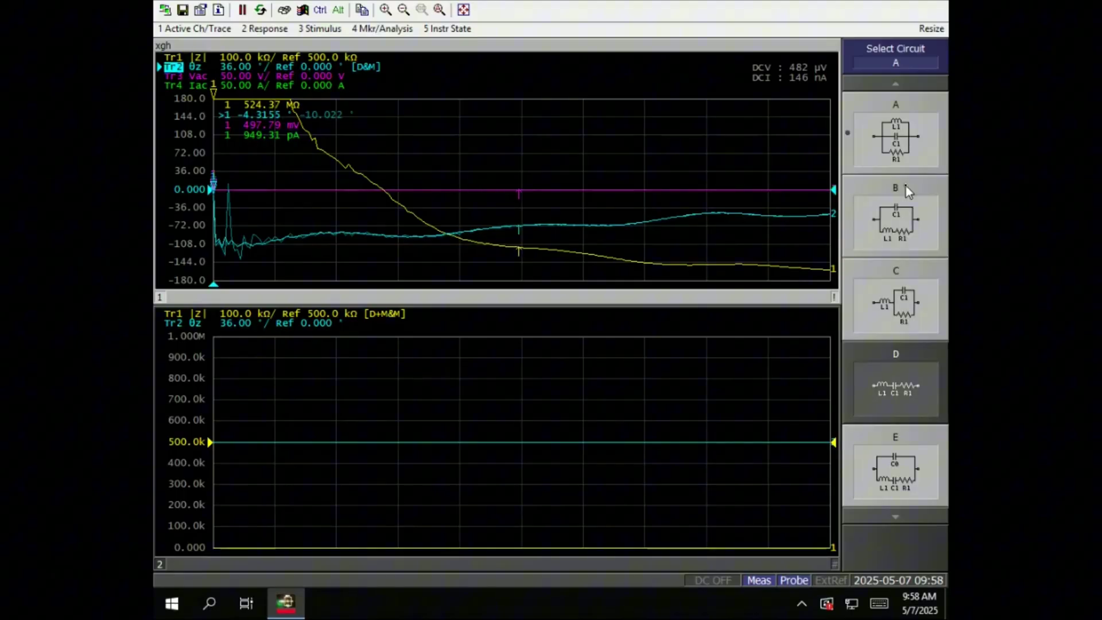
pyautogui.scroll(-2, 906, 186)
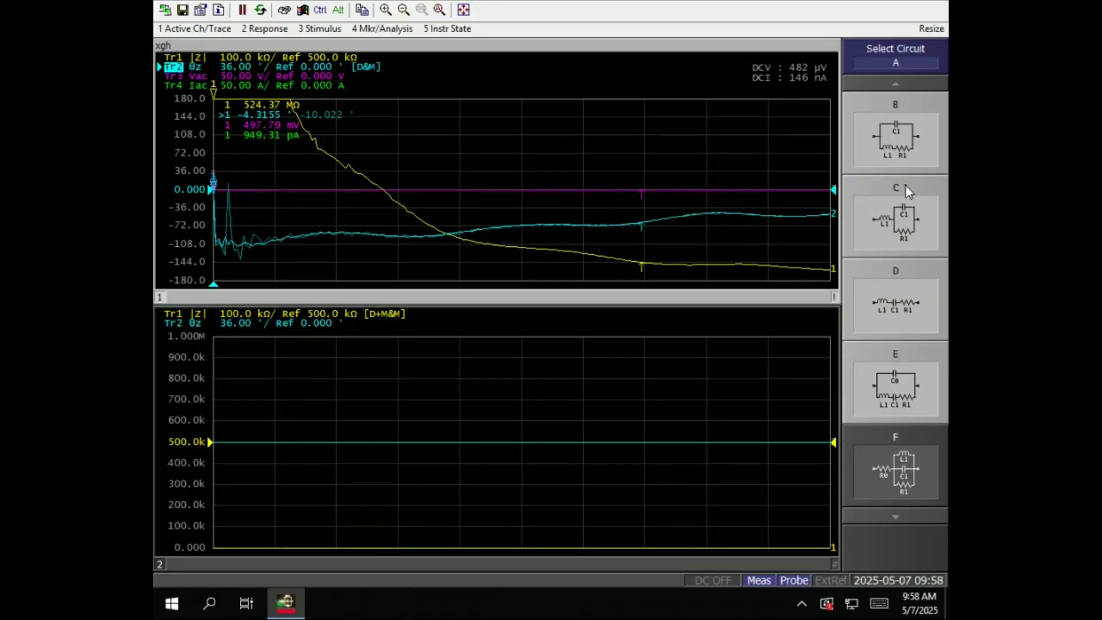
pyautogui.scroll(-1, 906, 186)
pyautogui.click(928, 453)
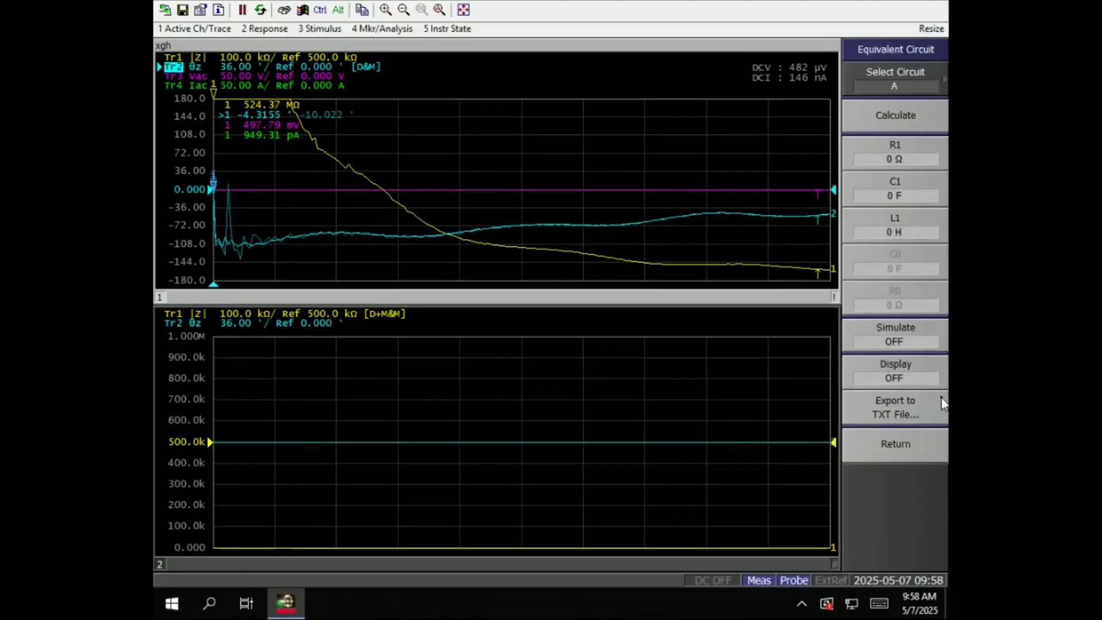
pyautogui.click(918, 452)
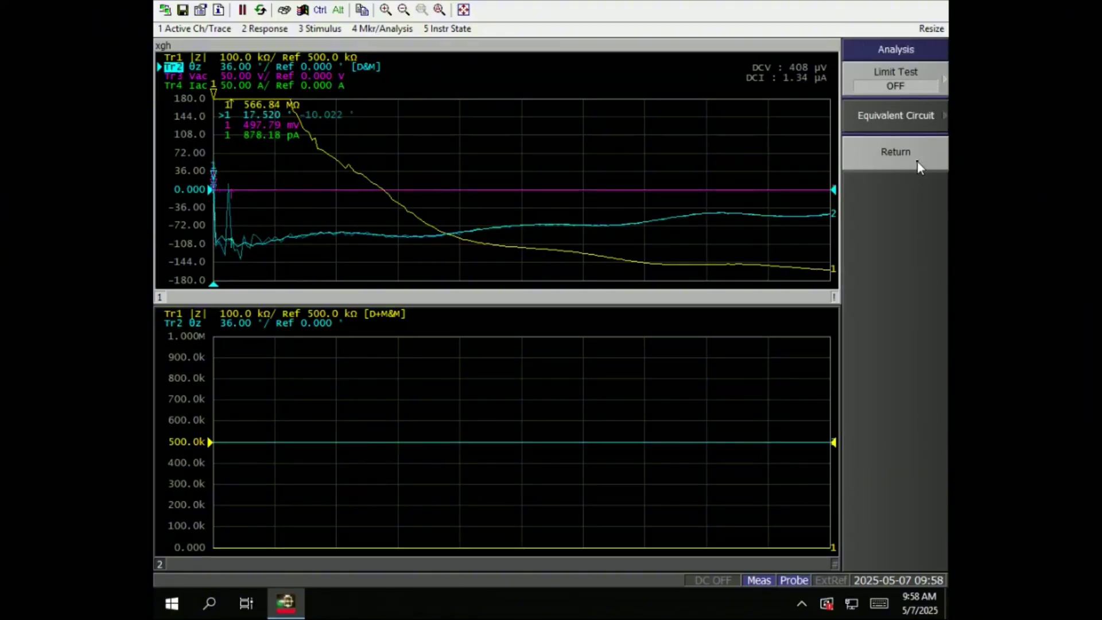
# - Look over the instrument setup, macro setup and macro manager options
pyautogui.click(917, 161)
pyautogui.click(899, 425)
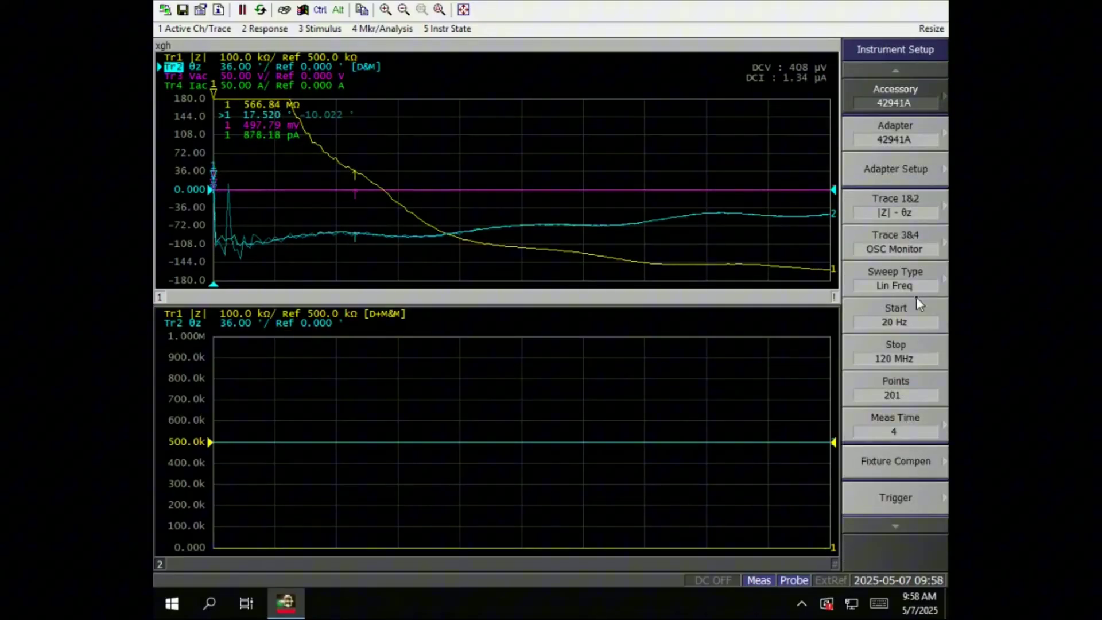
pyautogui.scroll(-1, 924, 237)
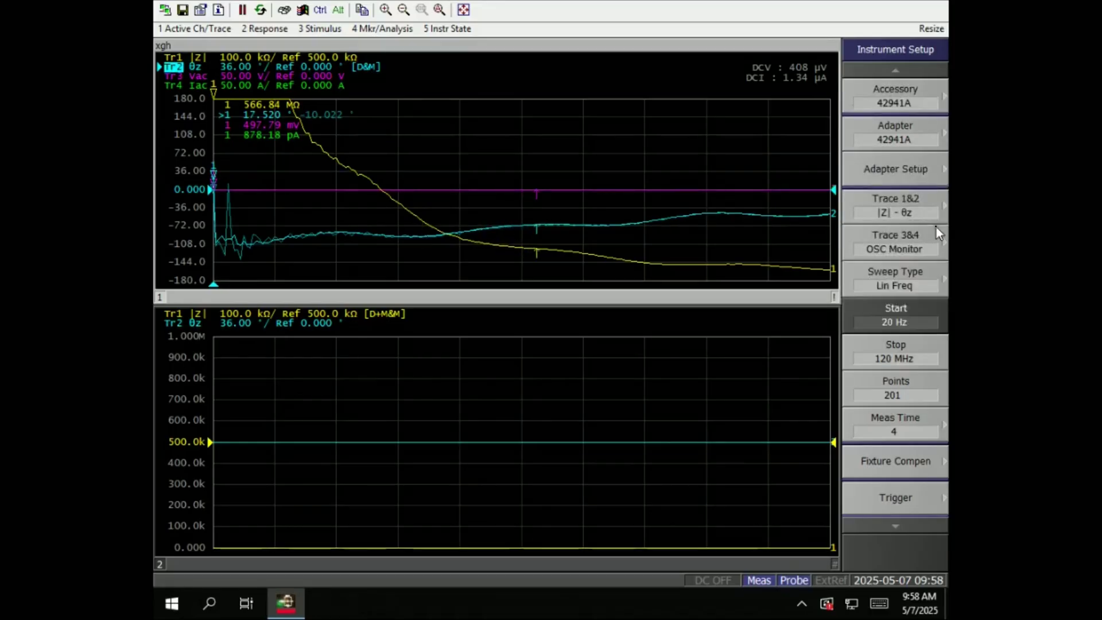
pyautogui.scroll(-2, 935, 228)
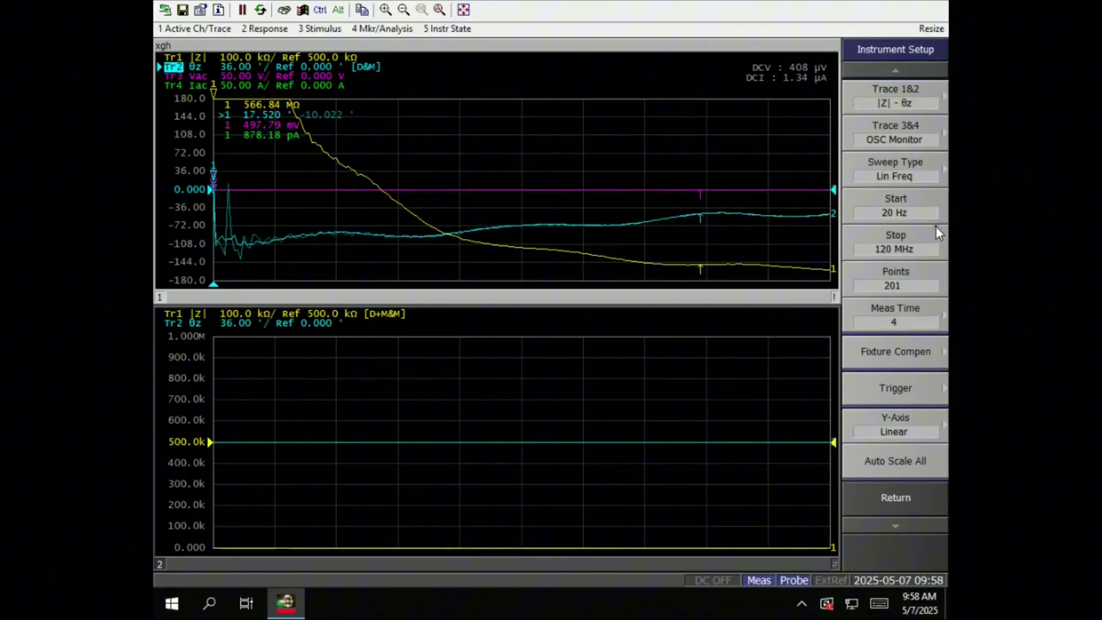
pyautogui.click(894, 501)
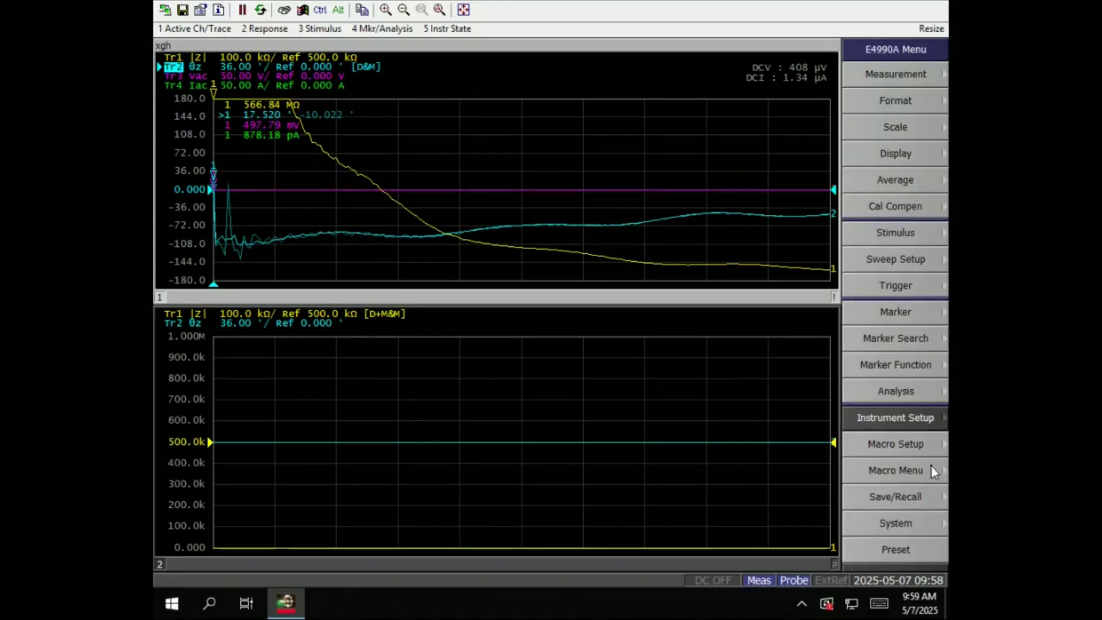
pyautogui.click(929, 447)
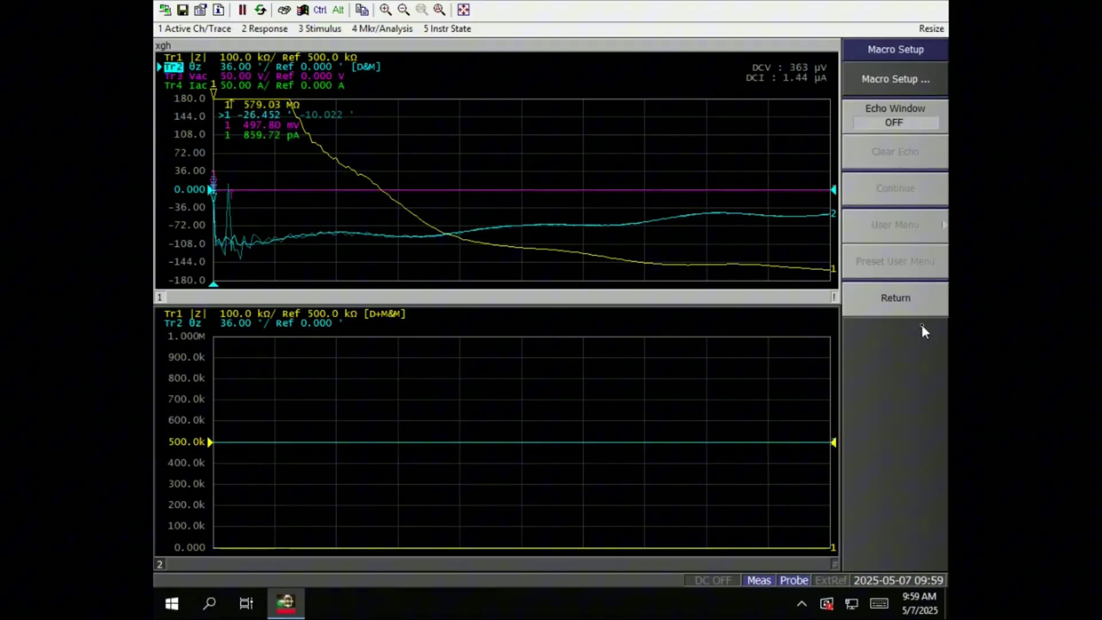
pyautogui.click(920, 307)
pyautogui.click(915, 474)
pyautogui.click(930, 86)
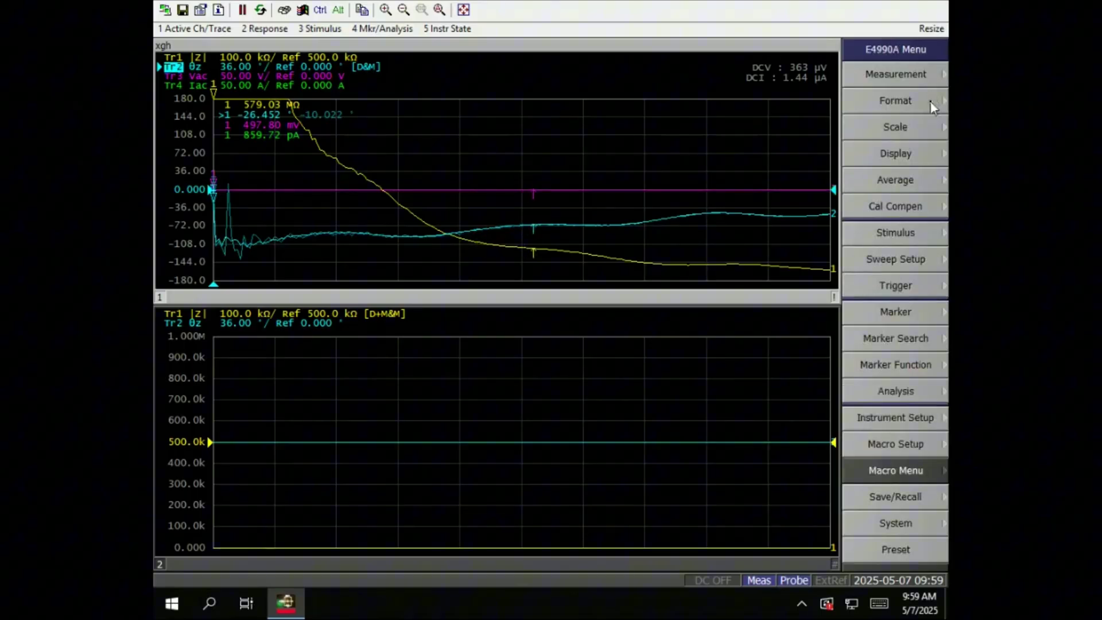
# - Open the Save State file dialog from Save/Recall and cancel without saving
pyautogui.click(881, 502)
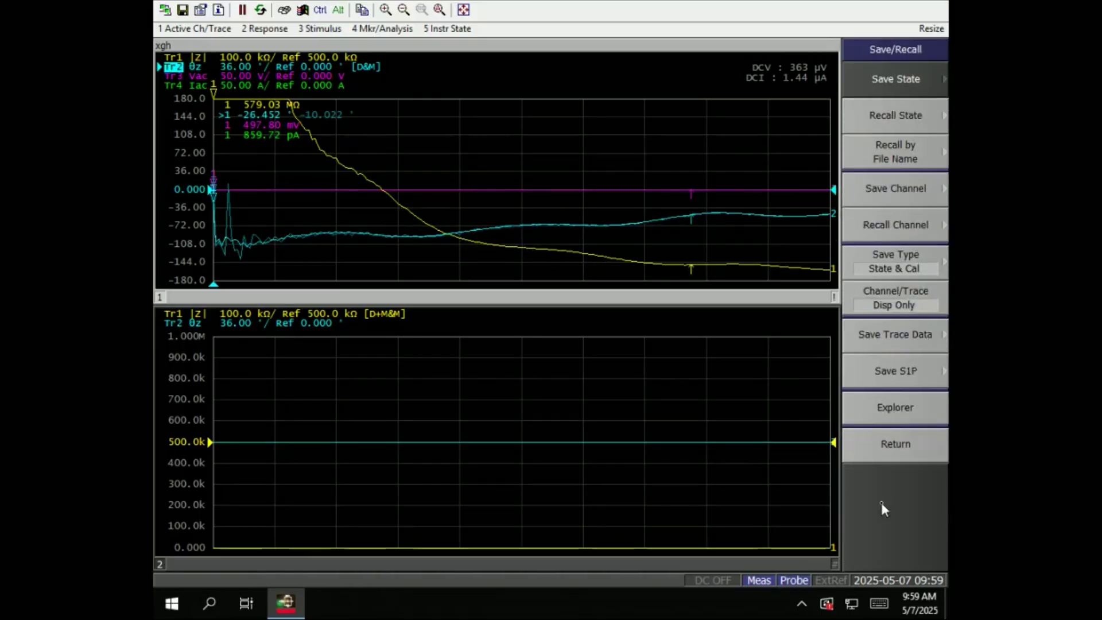
pyautogui.click(904, 441)
pyautogui.click(917, 469)
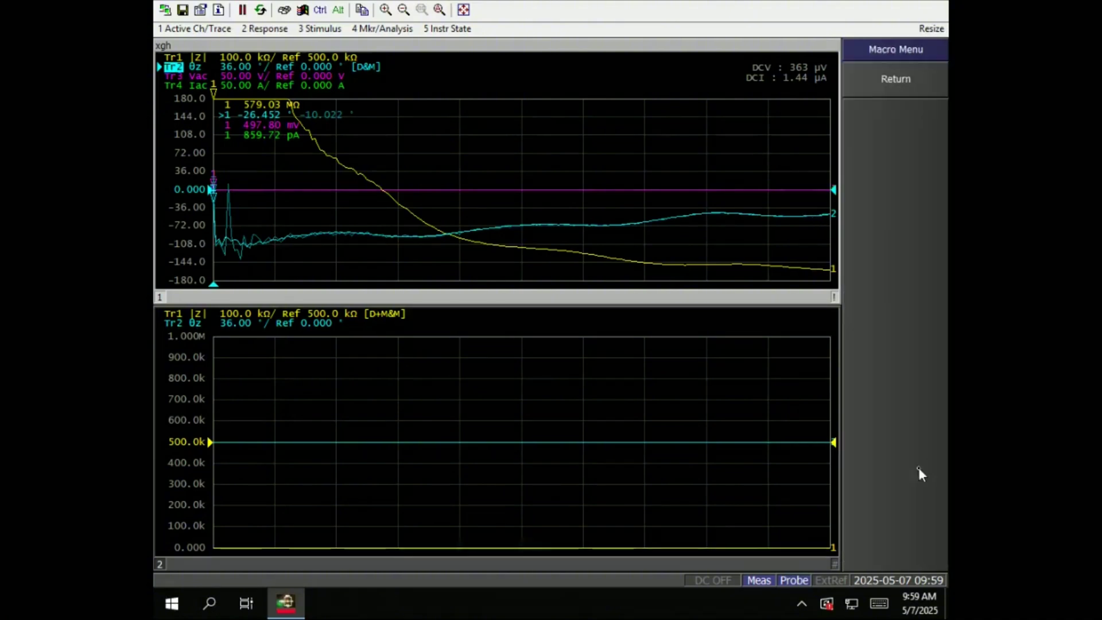
pyautogui.click(921, 89)
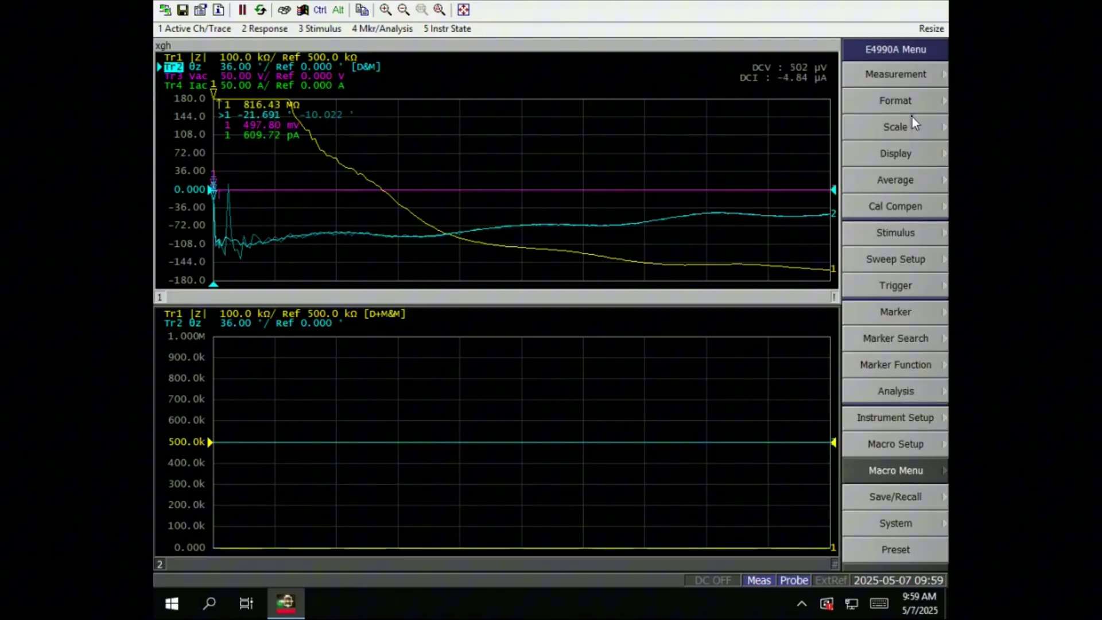
pyautogui.click(904, 498)
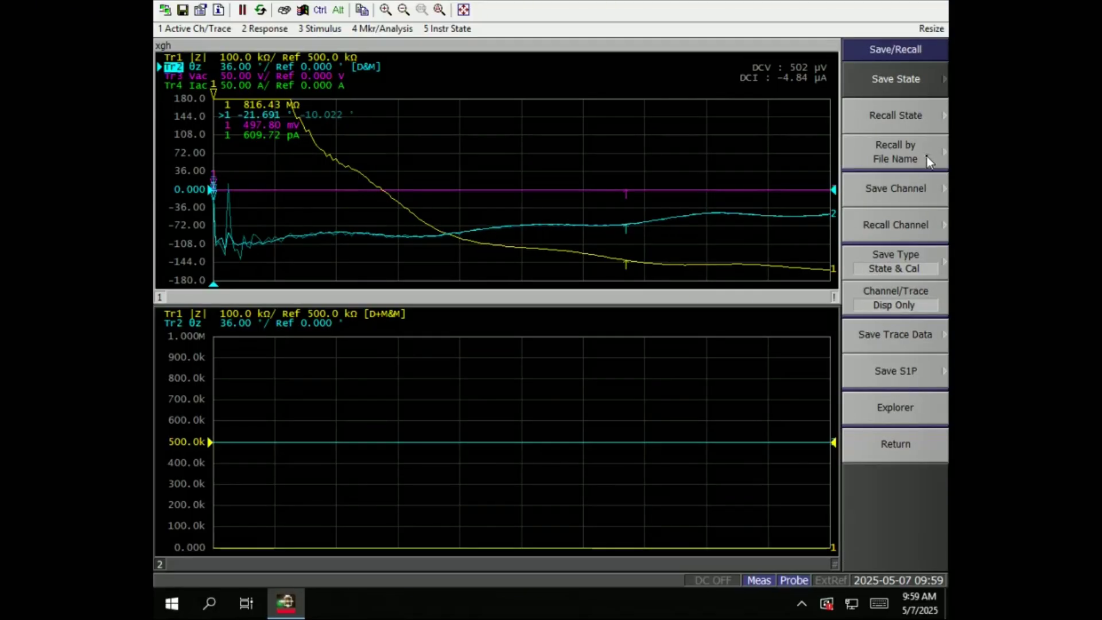
pyautogui.click(921, 74)
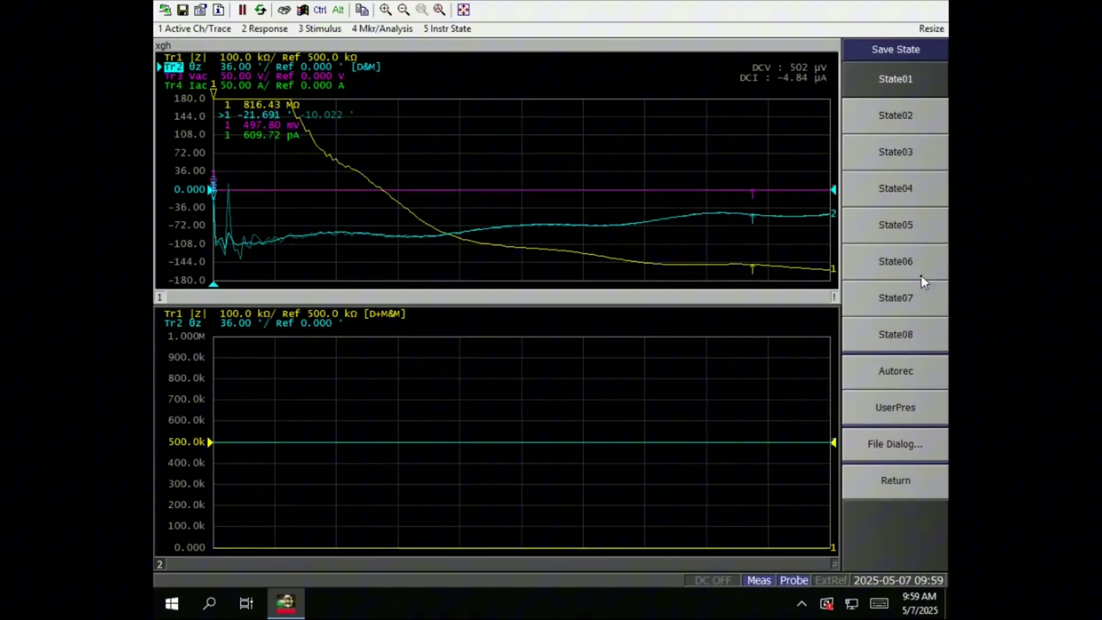
pyautogui.click(922, 448)
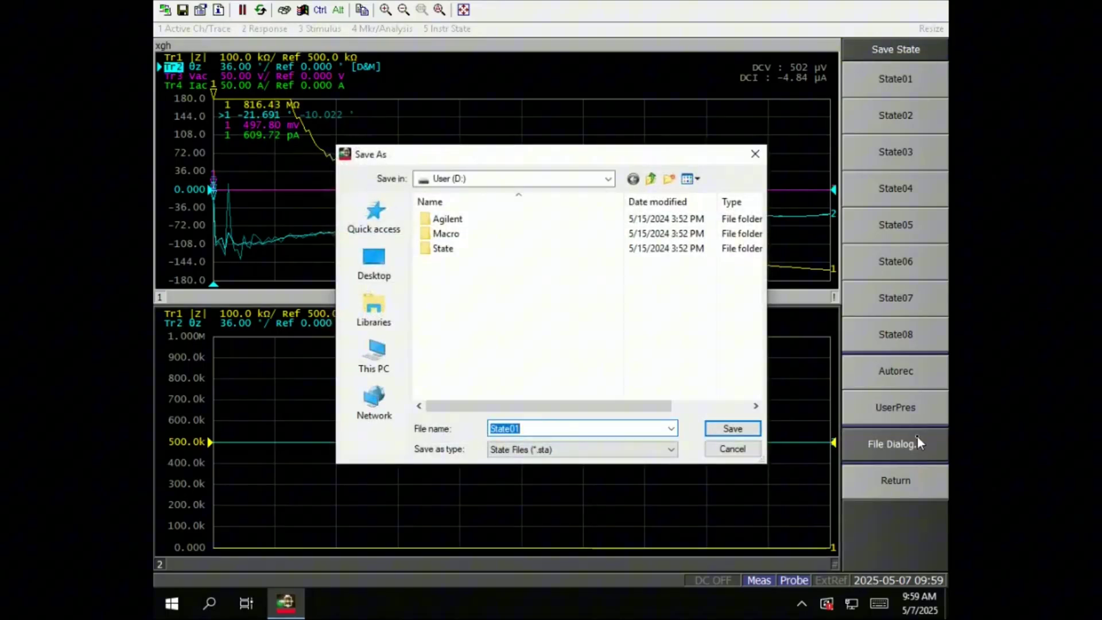
pyautogui.click(740, 452)
pyautogui.click(900, 487)
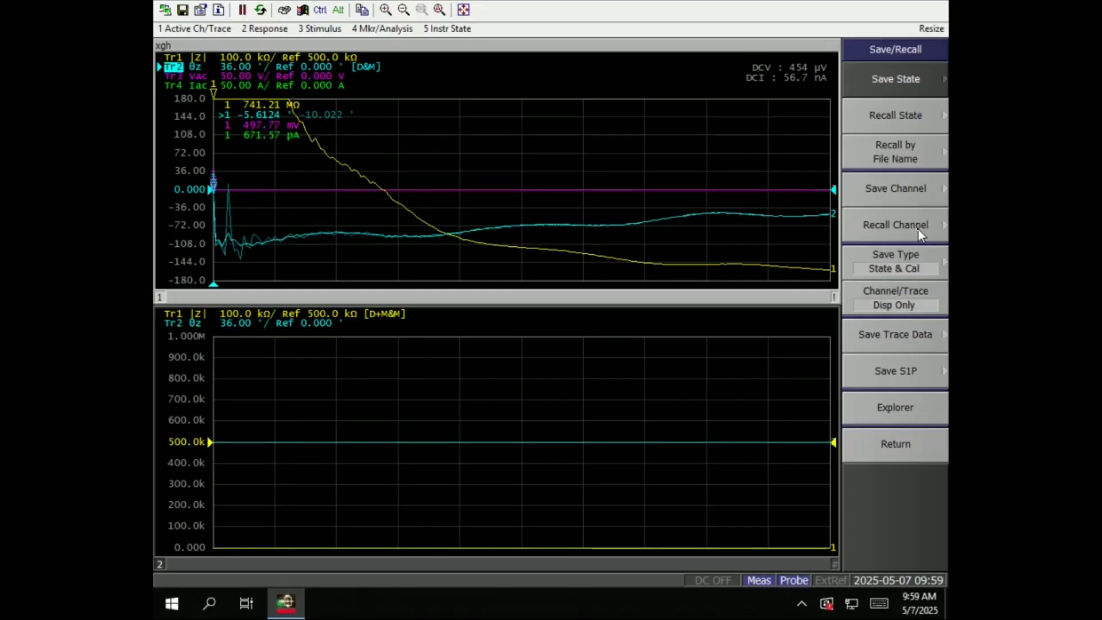
# - Check the channel save slots and the trace data Save As dialog, keeping CSV, without saving
pyautogui.click(916, 190)
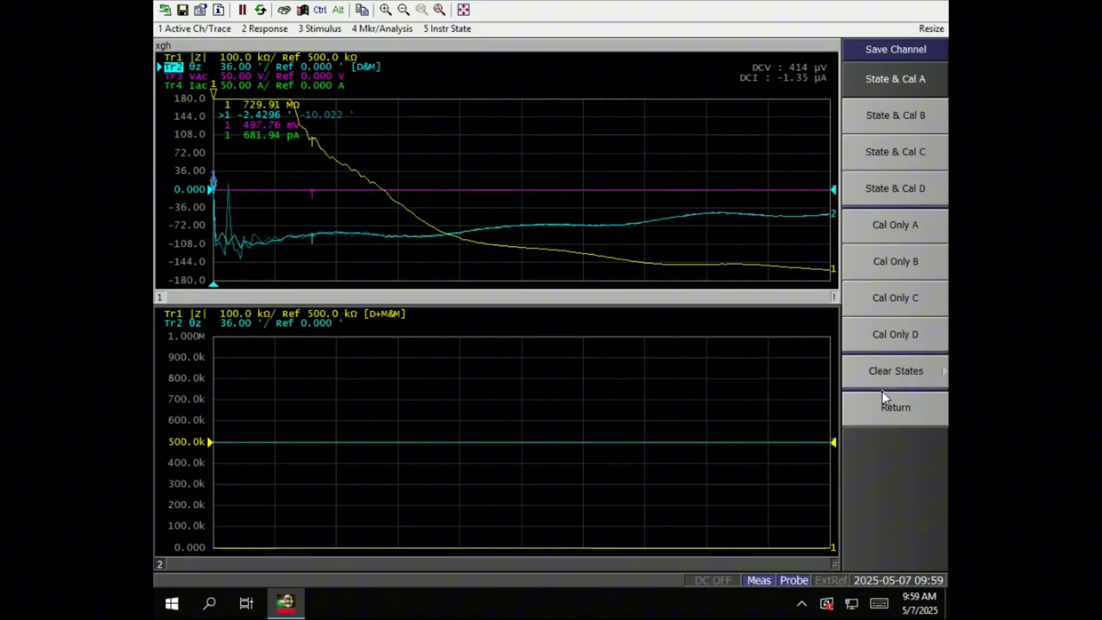
pyautogui.click(892, 409)
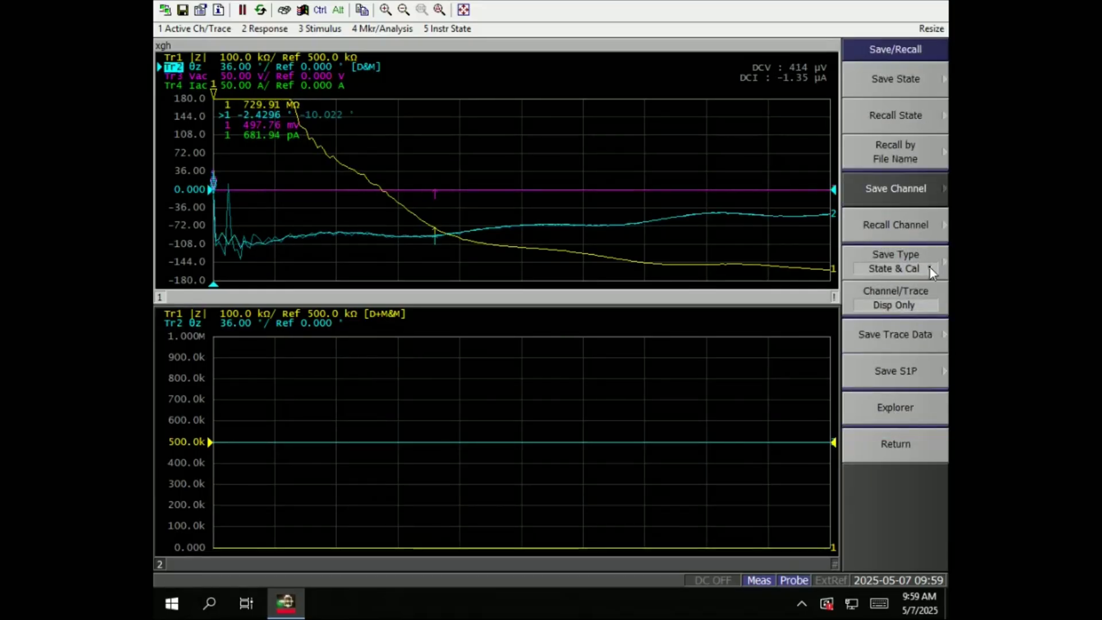
pyautogui.click(925, 341)
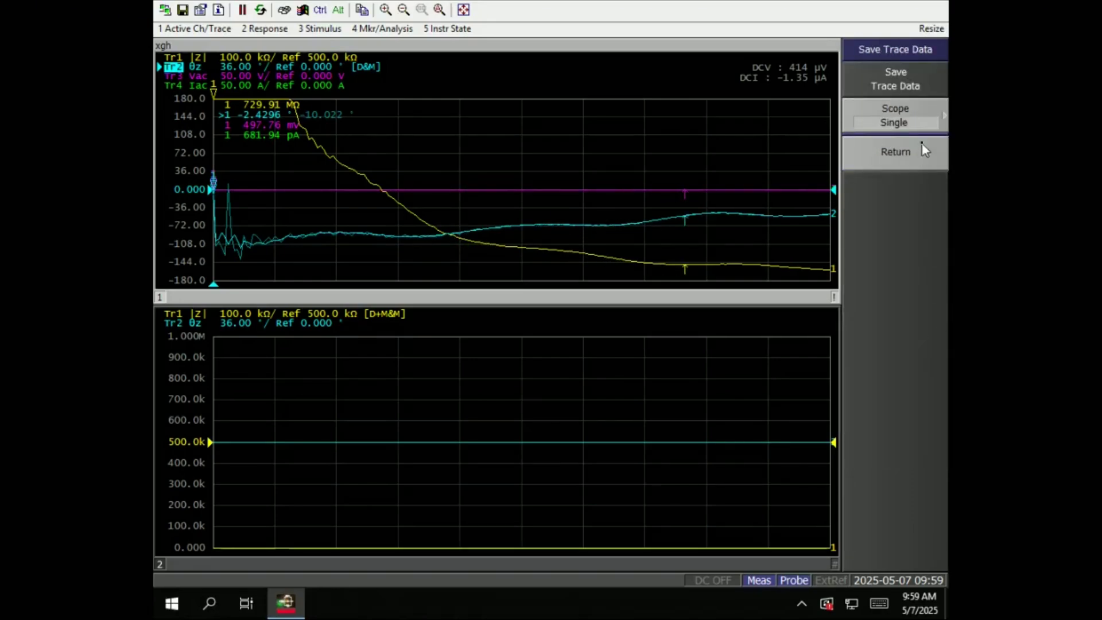
pyautogui.click(923, 86)
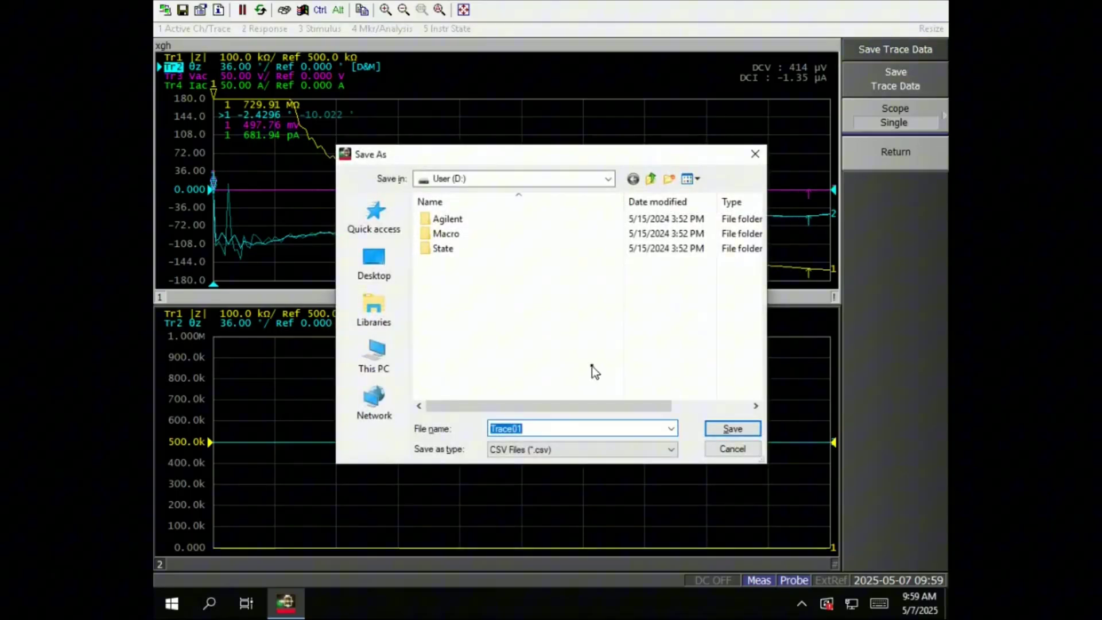
pyautogui.click(671, 449)
pyautogui.click(627, 463)
pyautogui.click(732, 449)
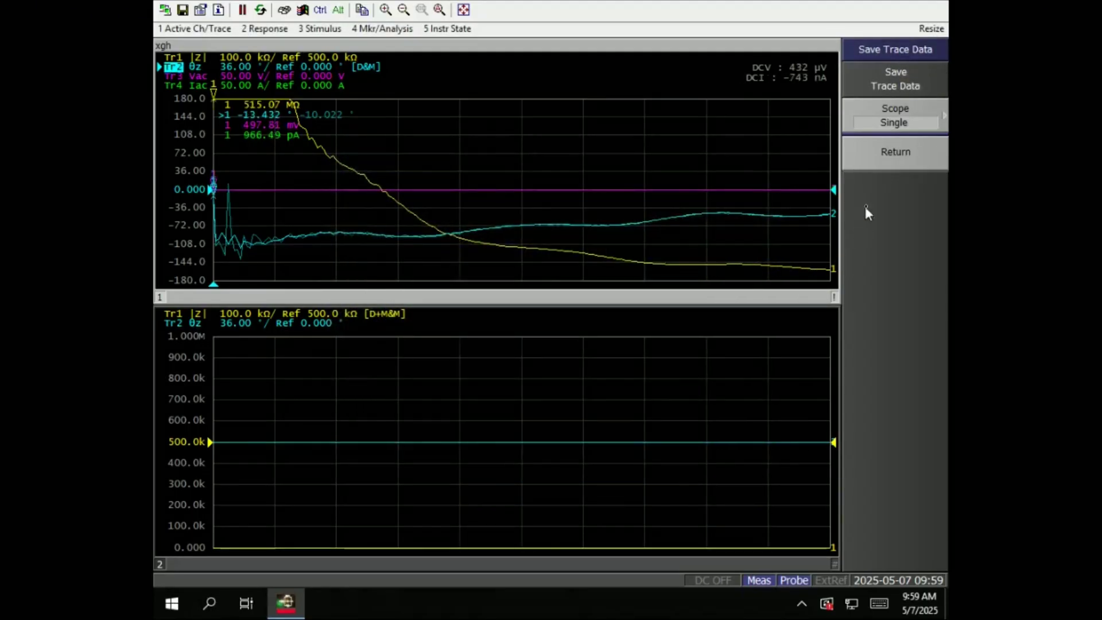
pyautogui.click(891, 157)
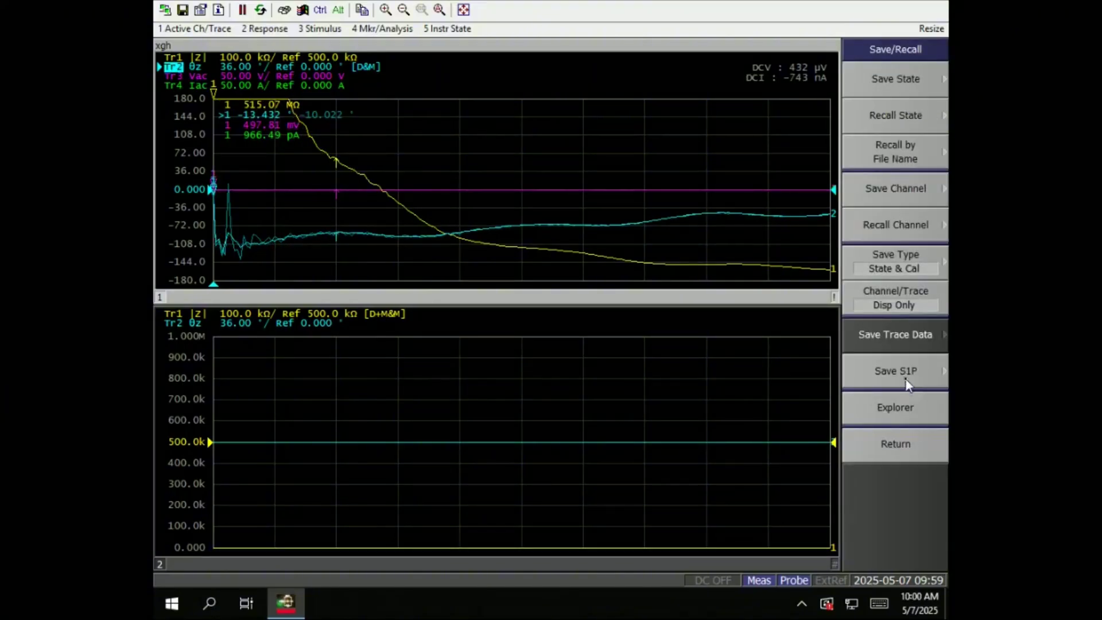
# - View the S1P saving options, then open and close the User (D:) file browser
pyautogui.click(935, 380)
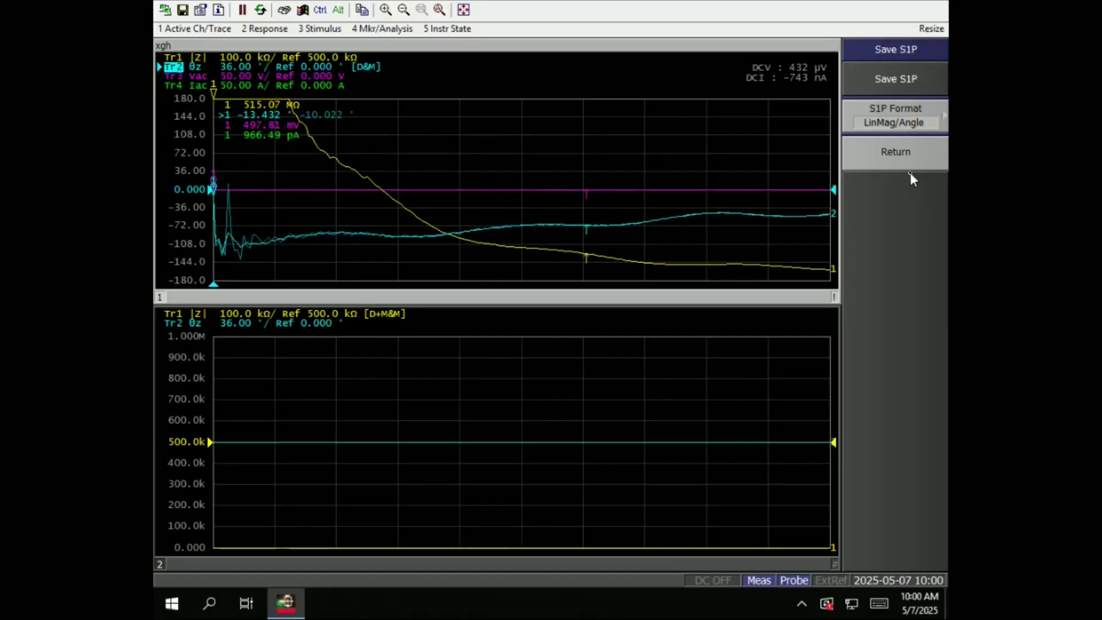
pyautogui.click(889, 148)
pyautogui.click(910, 408)
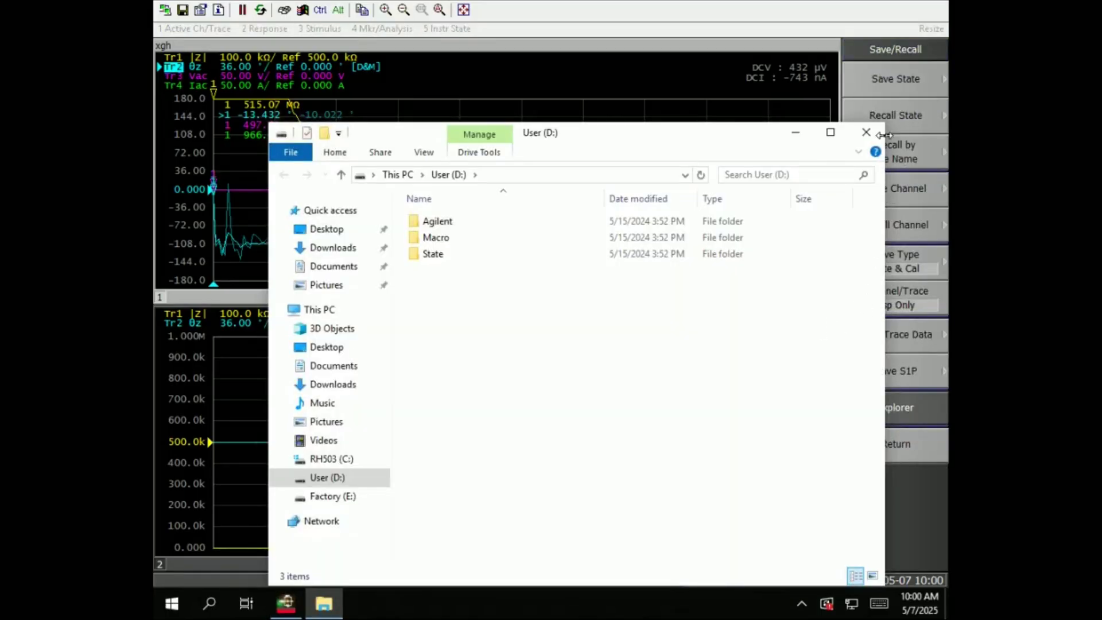
pyautogui.click(866, 132)
# - Play the measurement-complete and warning test beeps in the beeper settings
pyautogui.click(895, 452)
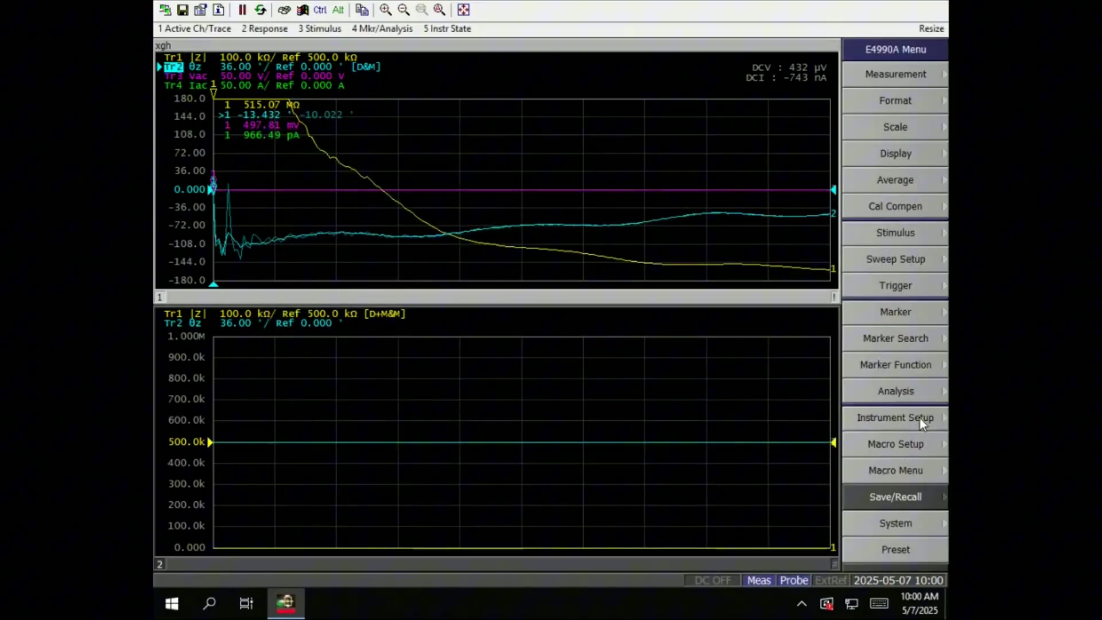
pyautogui.click(910, 523)
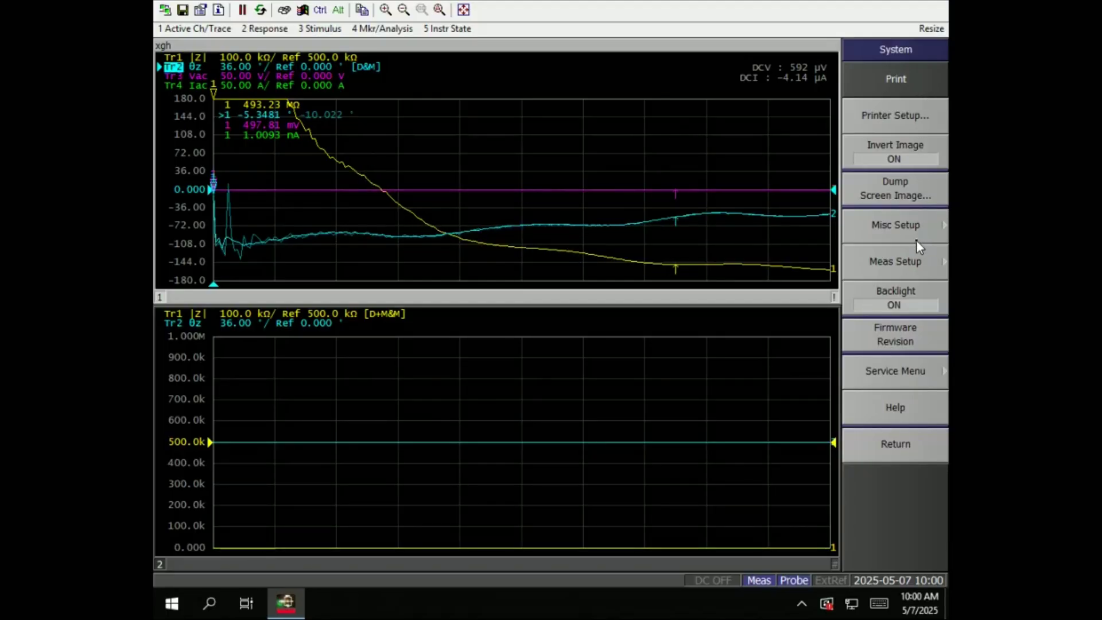
pyautogui.click(909, 218)
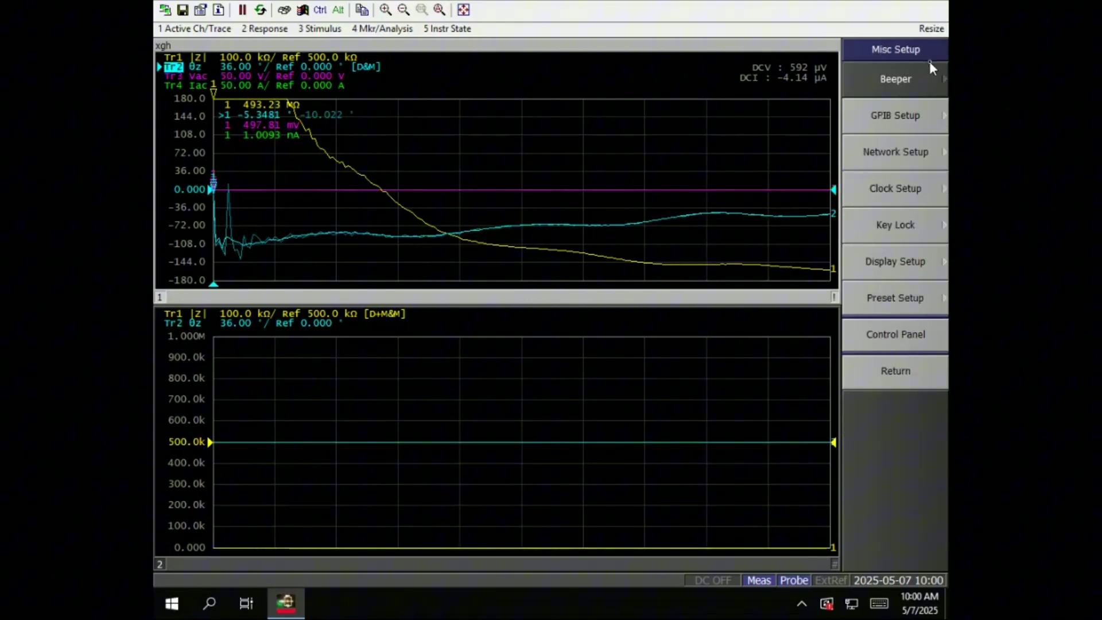
pyautogui.click(918, 78)
pyautogui.click(920, 115)
pyautogui.click(914, 194)
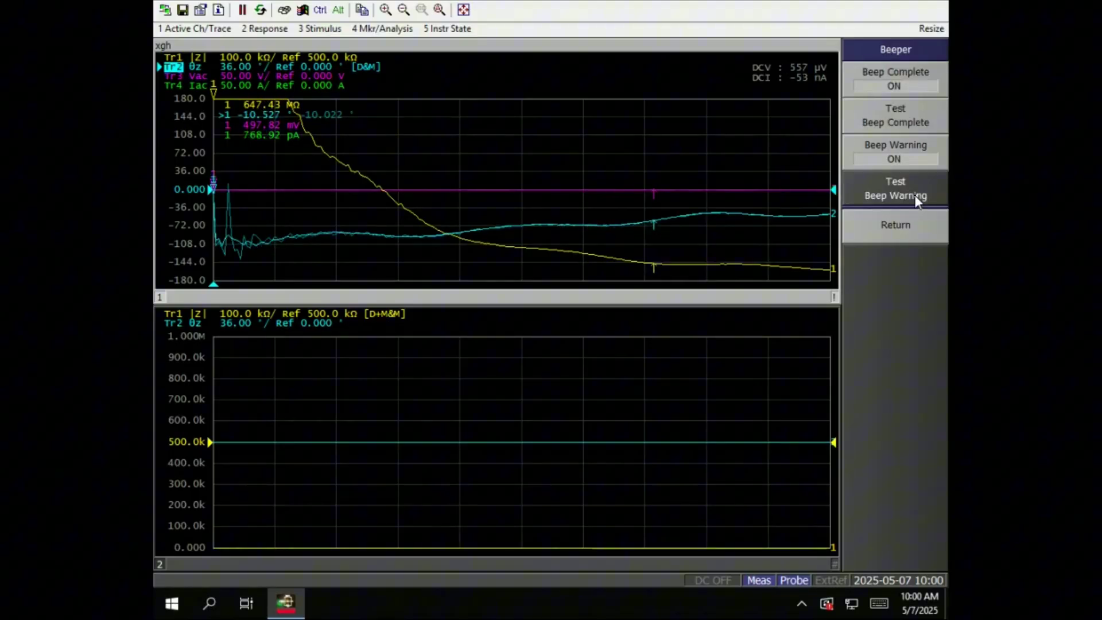
pyautogui.click(916, 224)
# - Check the GPIB settings at address 17, then bring up the network settings
pyautogui.click(921, 129)
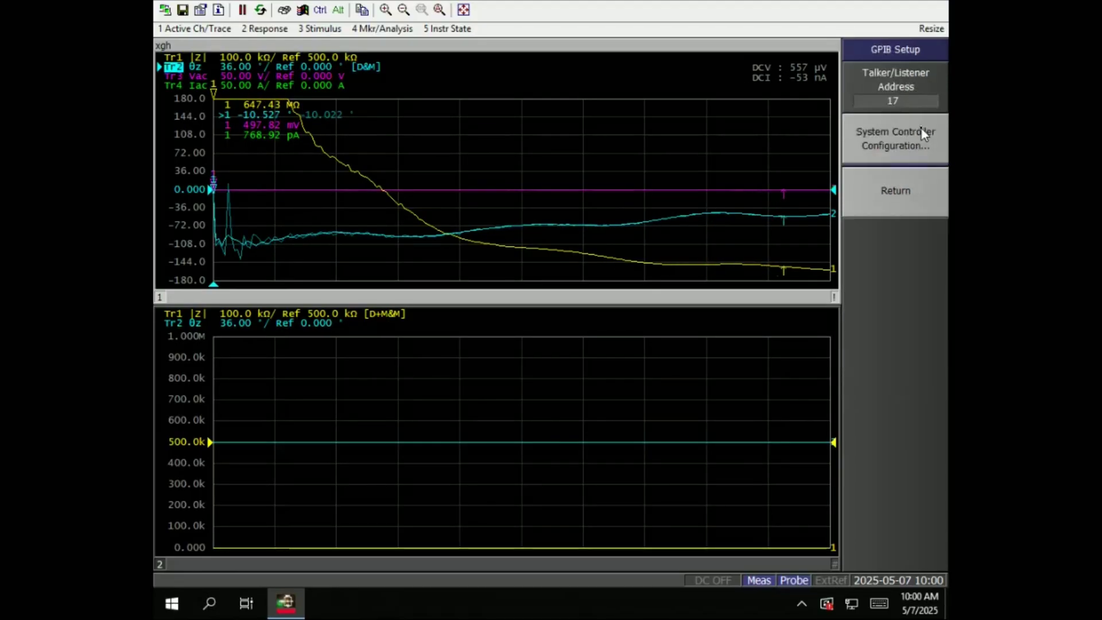
pyautogui.click(916, 198)
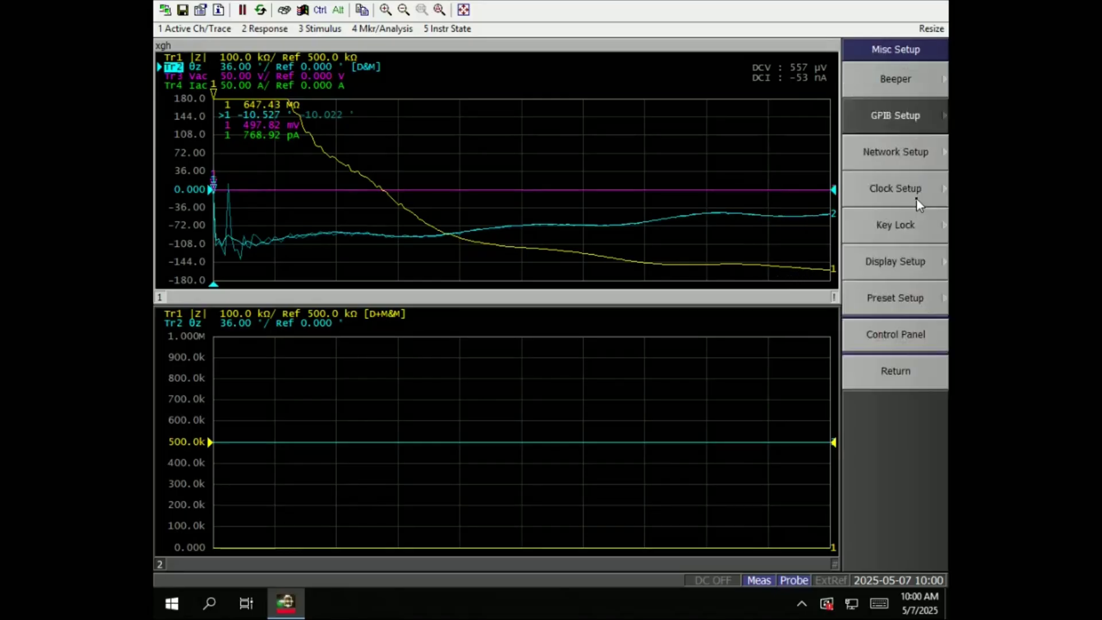
pyautogui.click(915, 154)
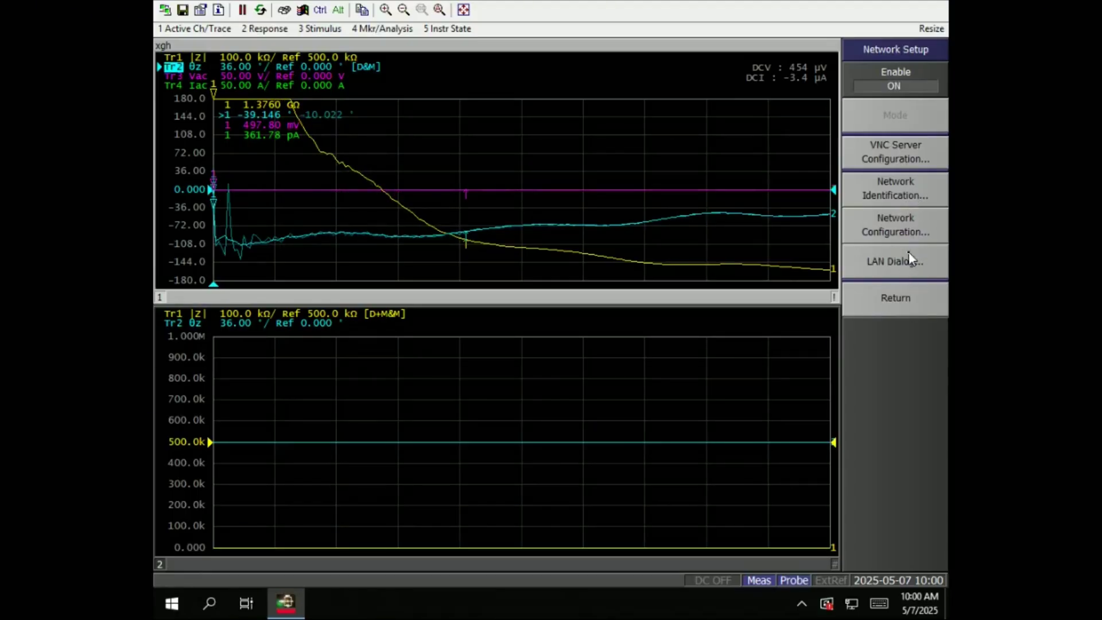
# - Close the Windows network connections list, then review the clock and key lock settings
pyautogui.click(908, 218)
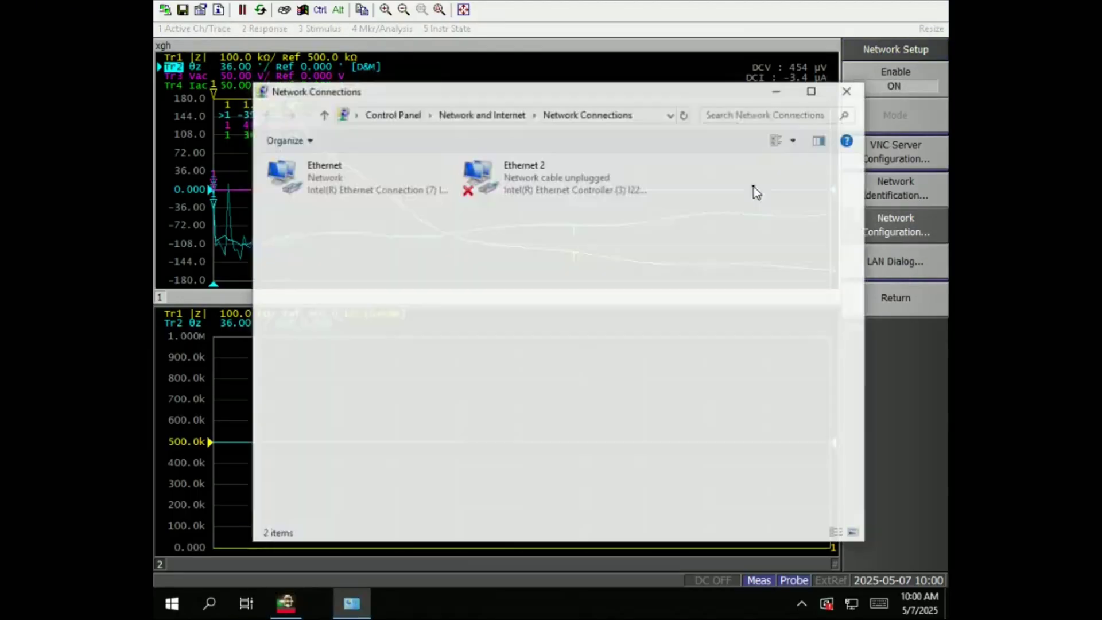
pyautogui.click(855, 92)
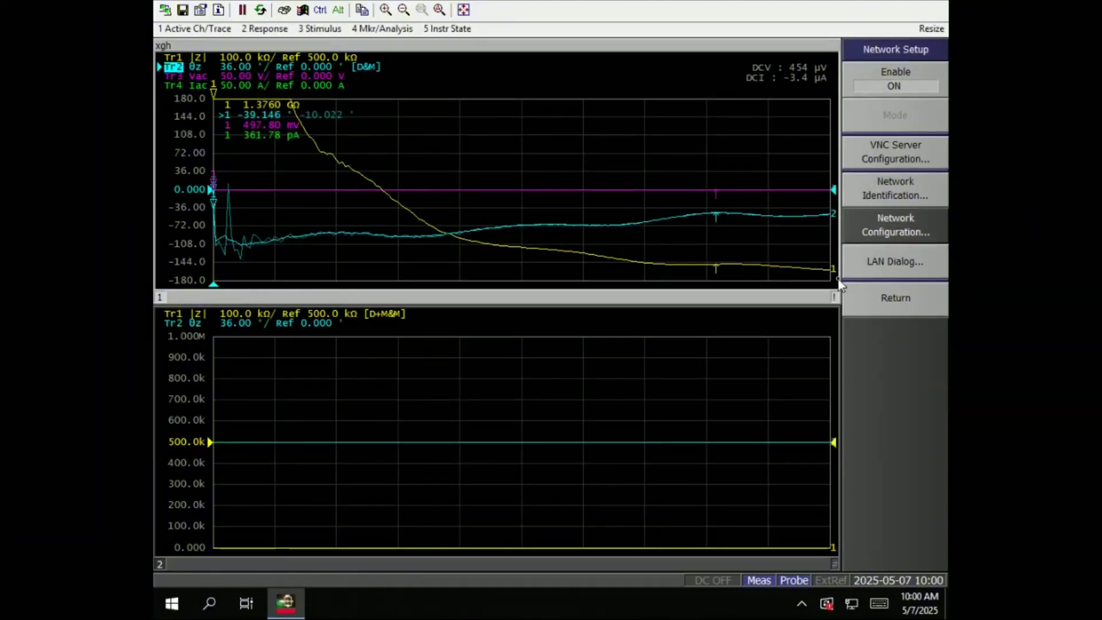
pyautogui.click(895, 297)
pyautogui.click(914, 197)
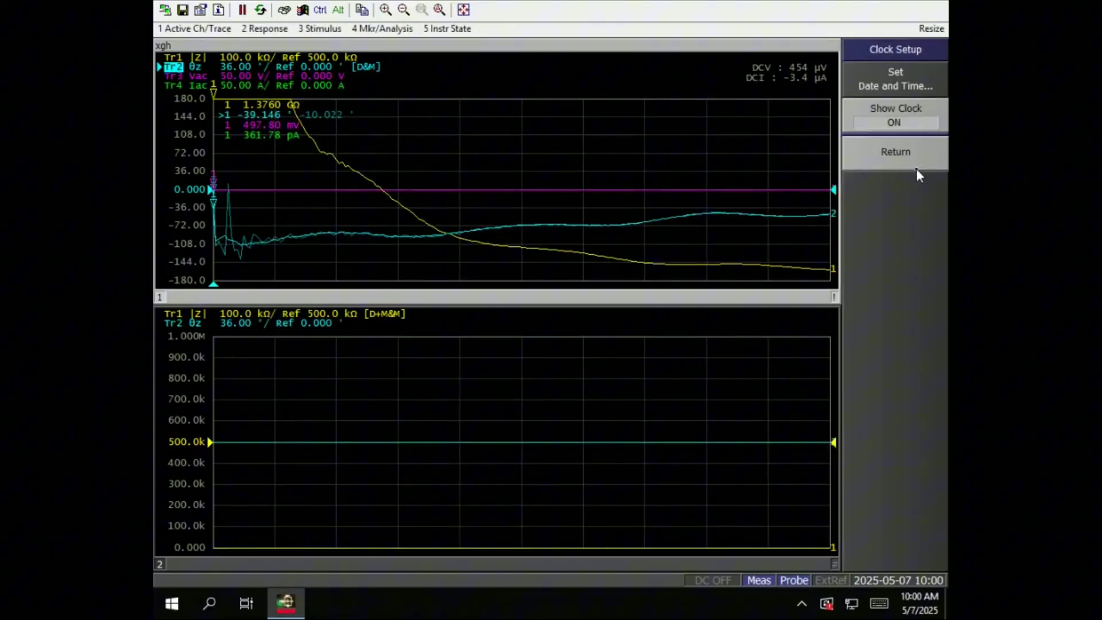
pyautogui.click(921, 157)
pyautogui.click(904, 229)
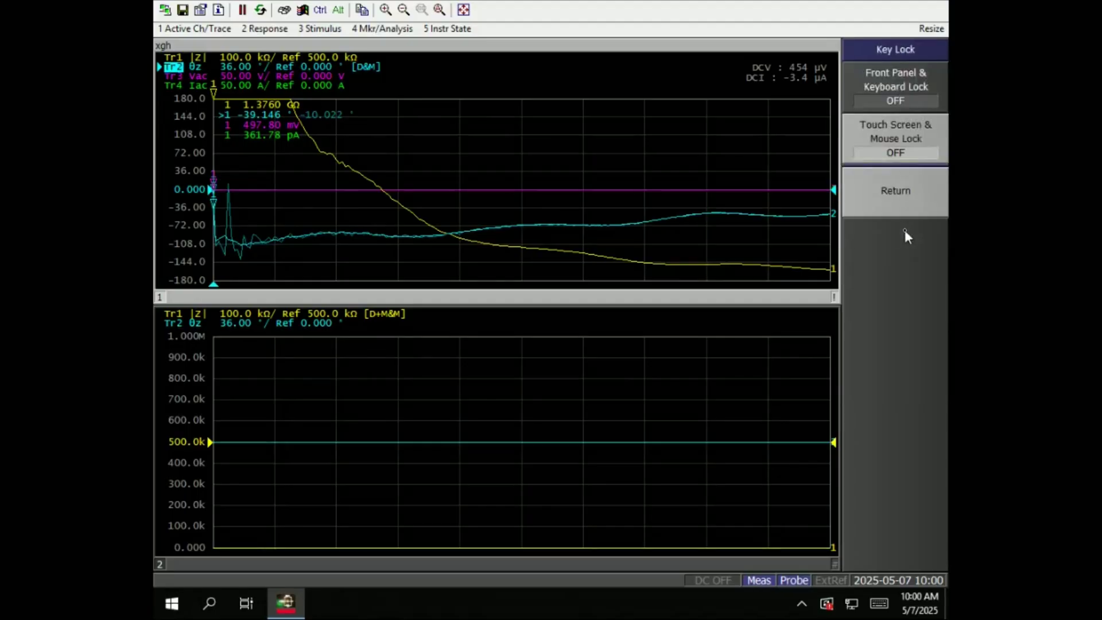
pyautogui.click(907, 191)
# - Review the display and preset settings and the Windows Control Panel, then return to System
pyautogui.click(894, 263)
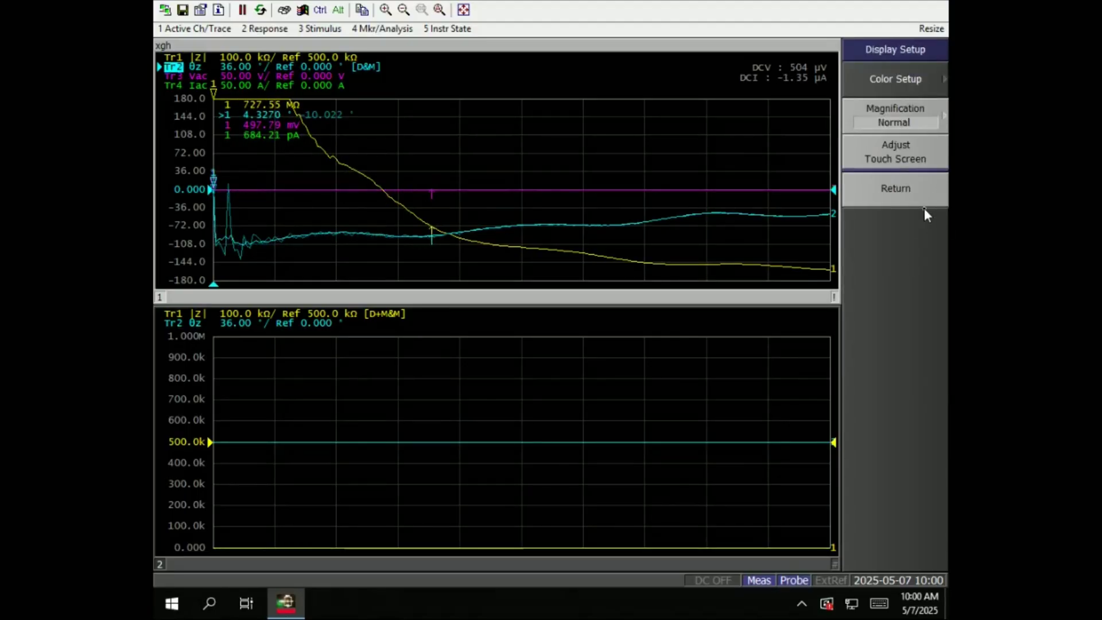
pyautogui.click(908, 184)
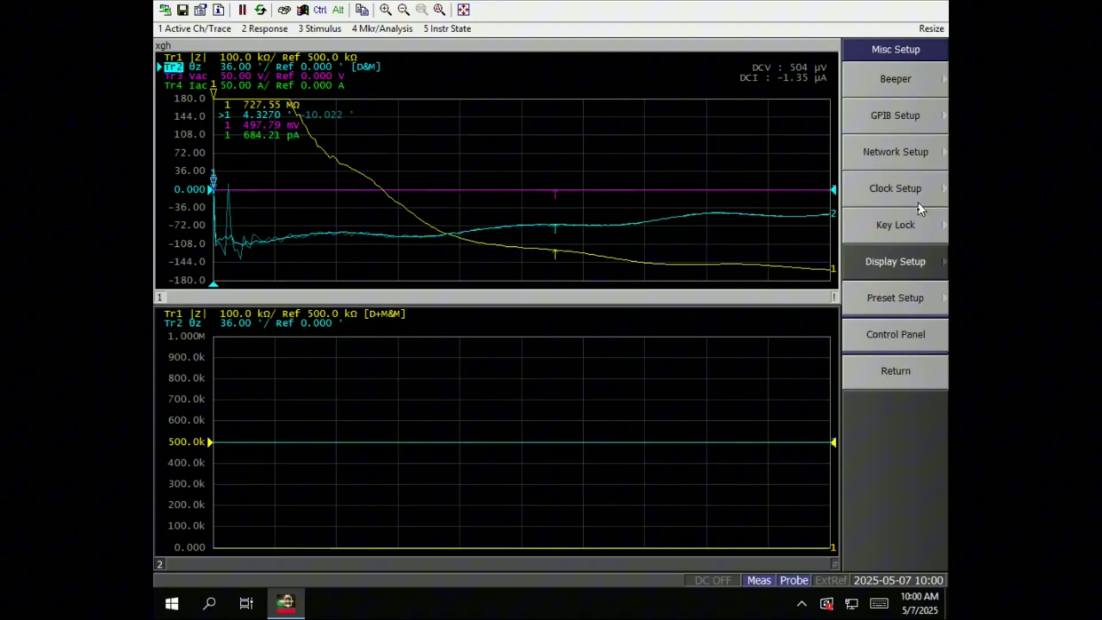
pyautogui.click(914, 258)
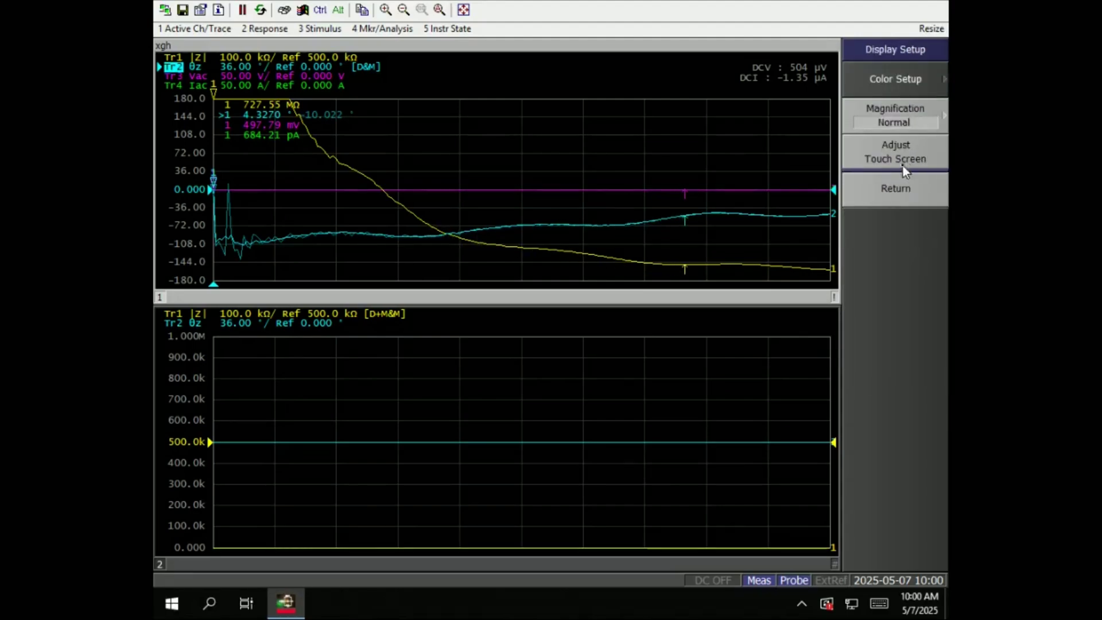
pyautogui.click(911, 191)
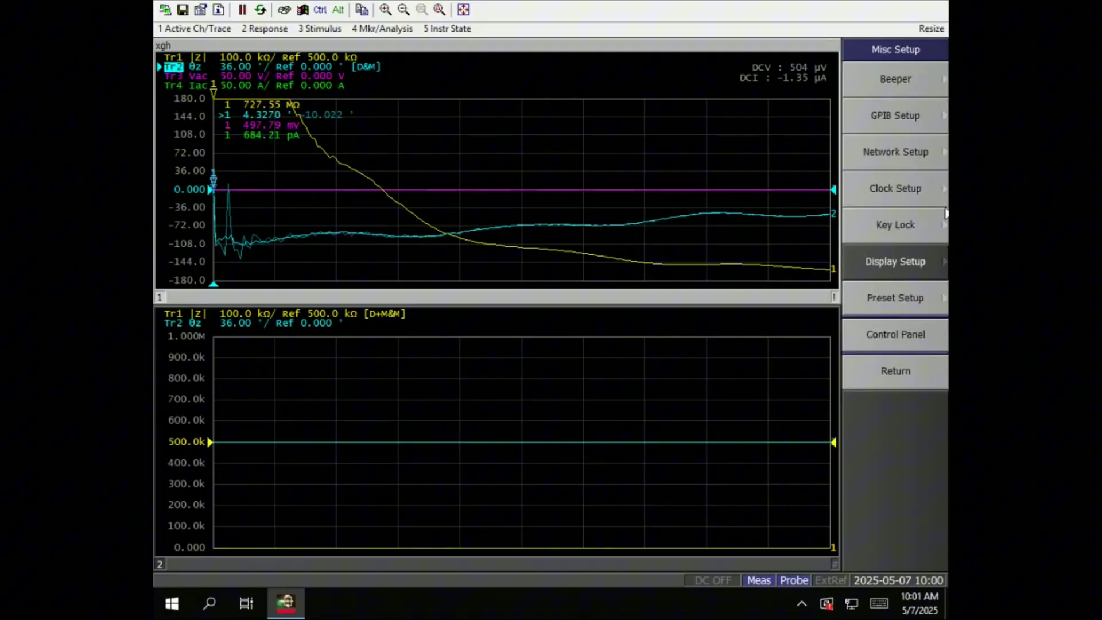
pyautogui.click(922, 304)
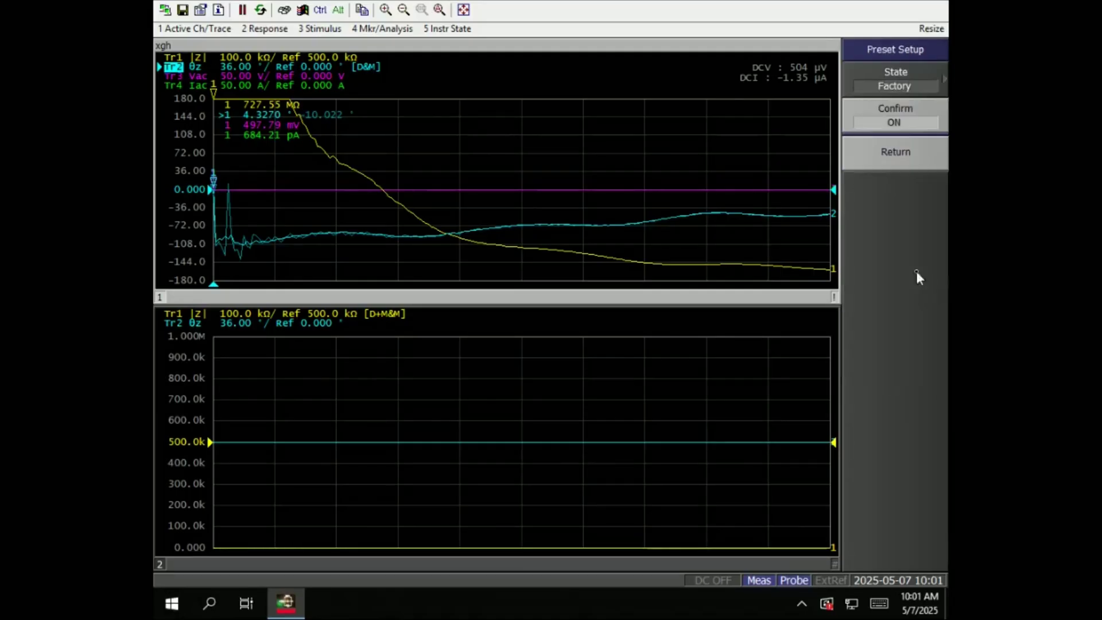
pyautogui.click(899, 150)
pyautogui.click(884, 336)
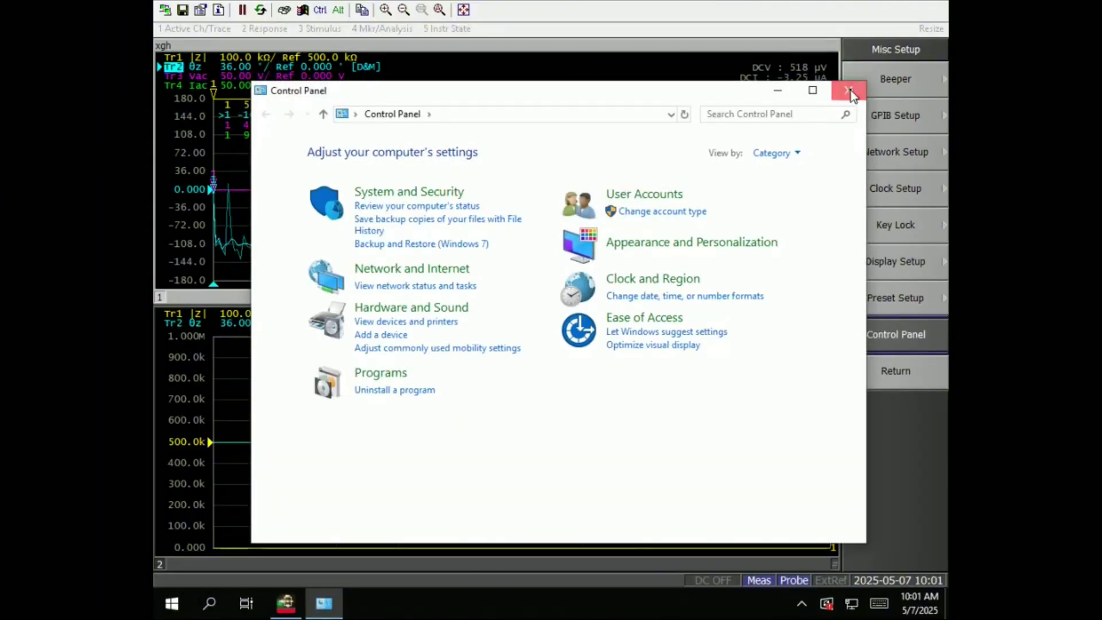
pyautogui.click(848, 90)
pyautogui.click(892, 379)
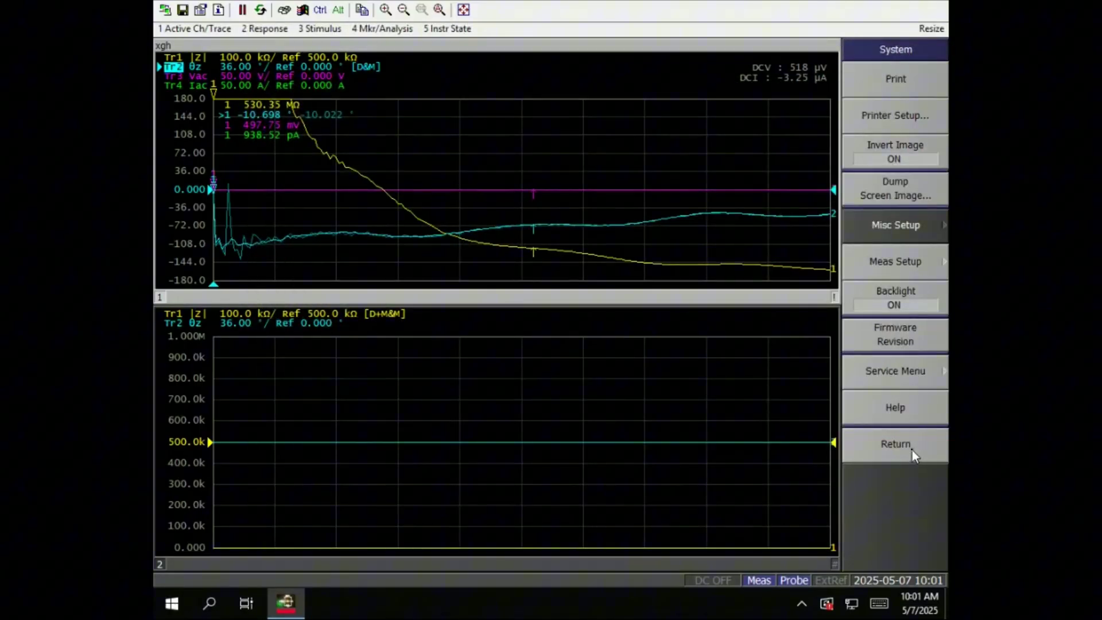
# - Look at the measurement setup options and the firmware version details
pyautogui.click(915, 259)
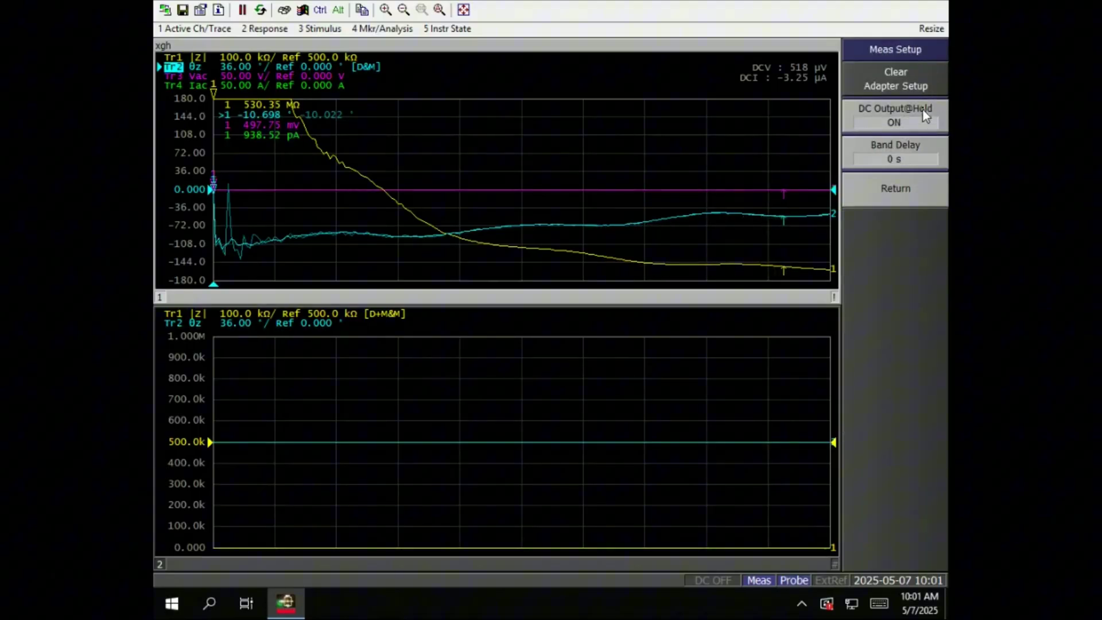
pyautogui.click(929, 201)
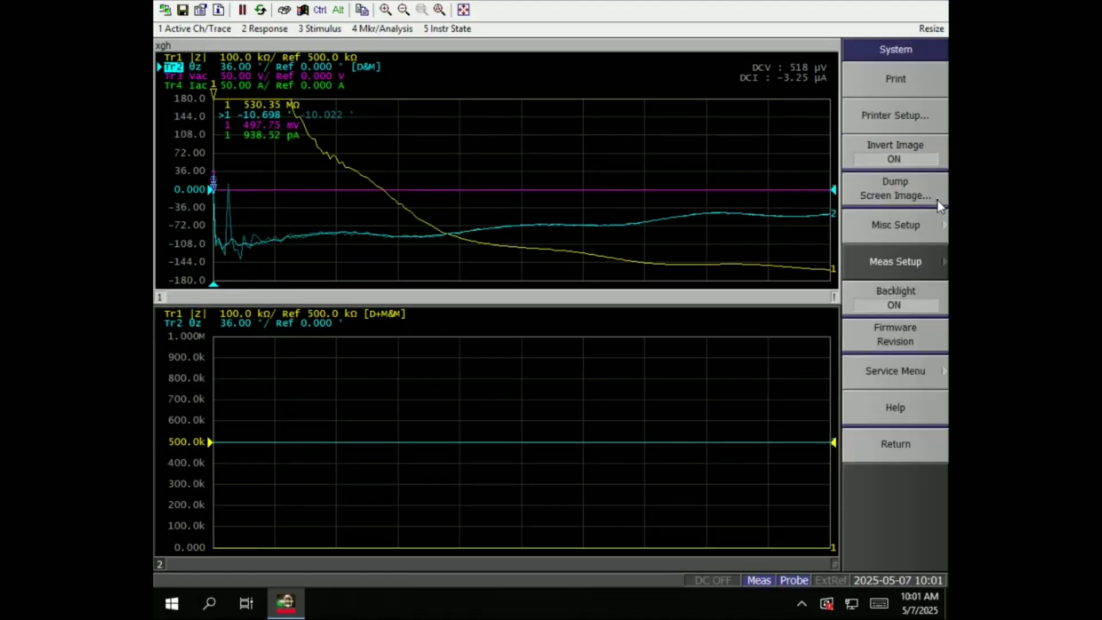
pyautogui.click(922, 336)
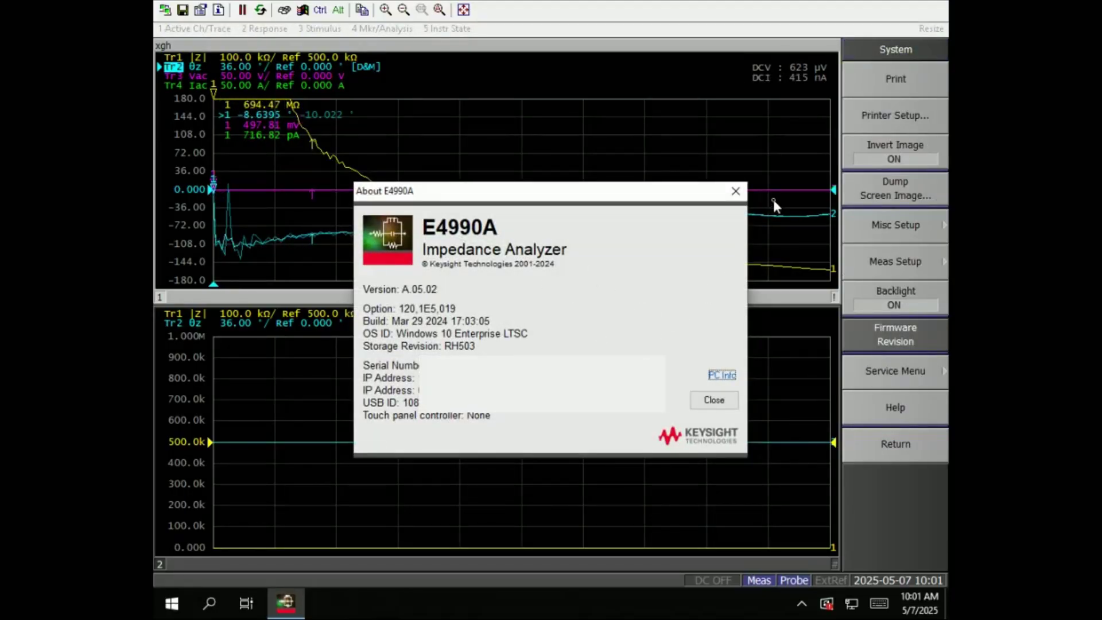
pyautogui.click(735, 191)
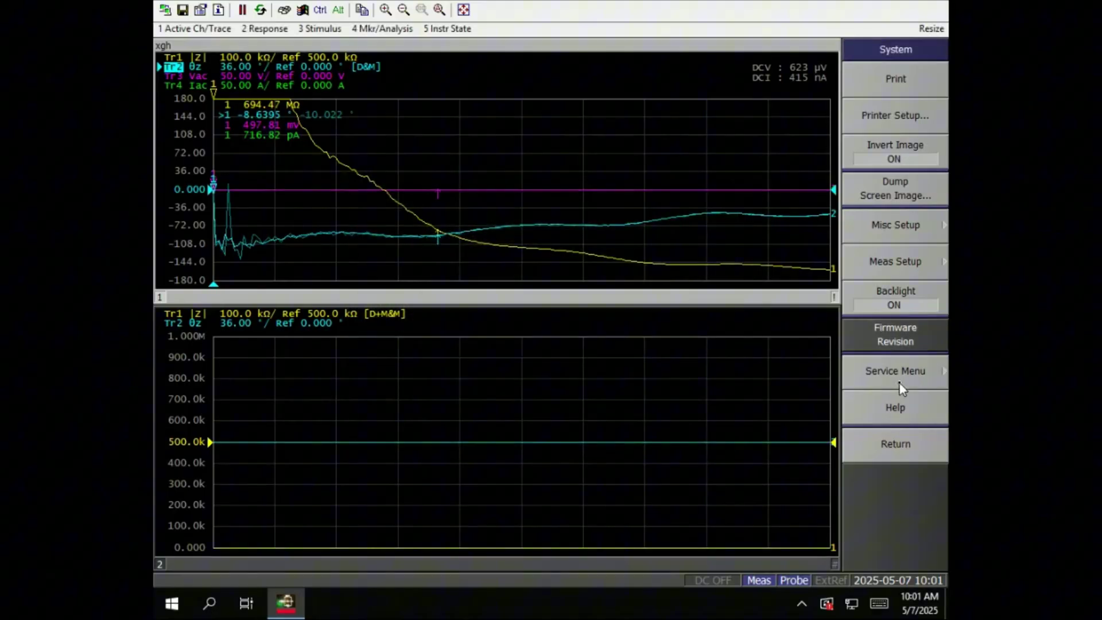
# - Open the Service Menu, cancel exiting the analyzer software, and return to System
pyautogui.click(898, 374)
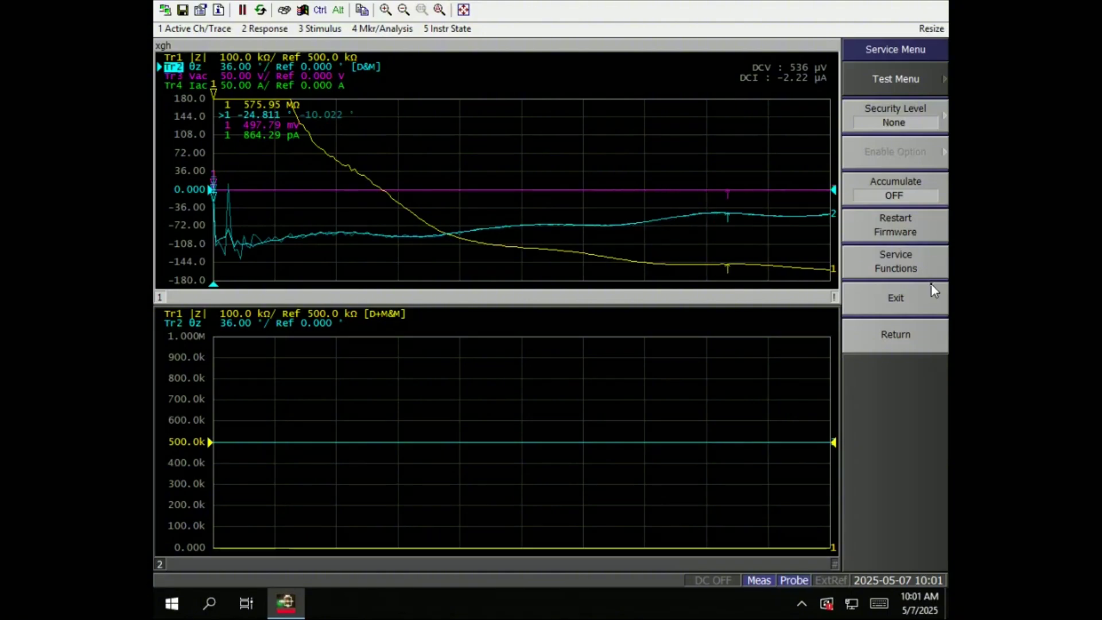
pyautogui.click(924, 300)
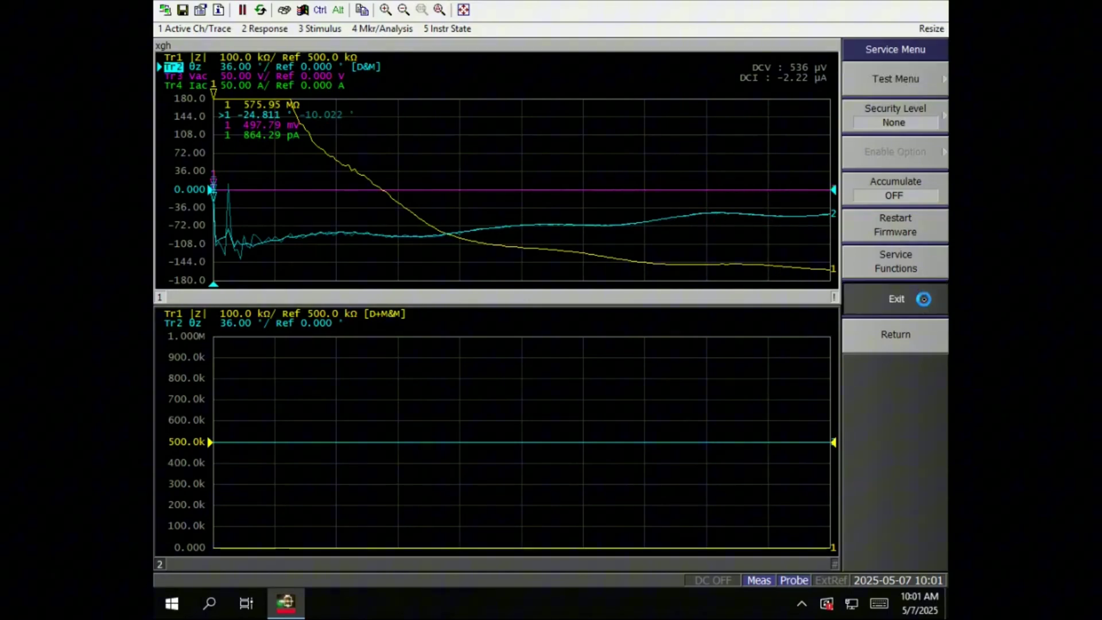
pyautogui.click(630, 344)
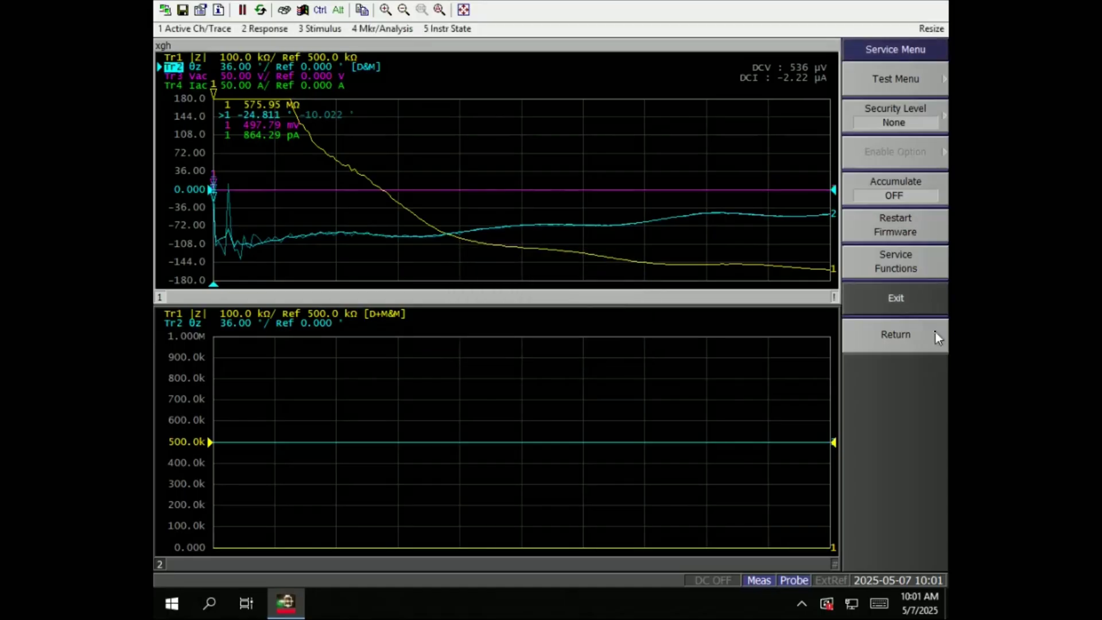
pyautogui.click(925, 333)
# - Browse the Help Contents tab, then close Help and return to the E4990A Menu
pyautogui.click(925, 417)
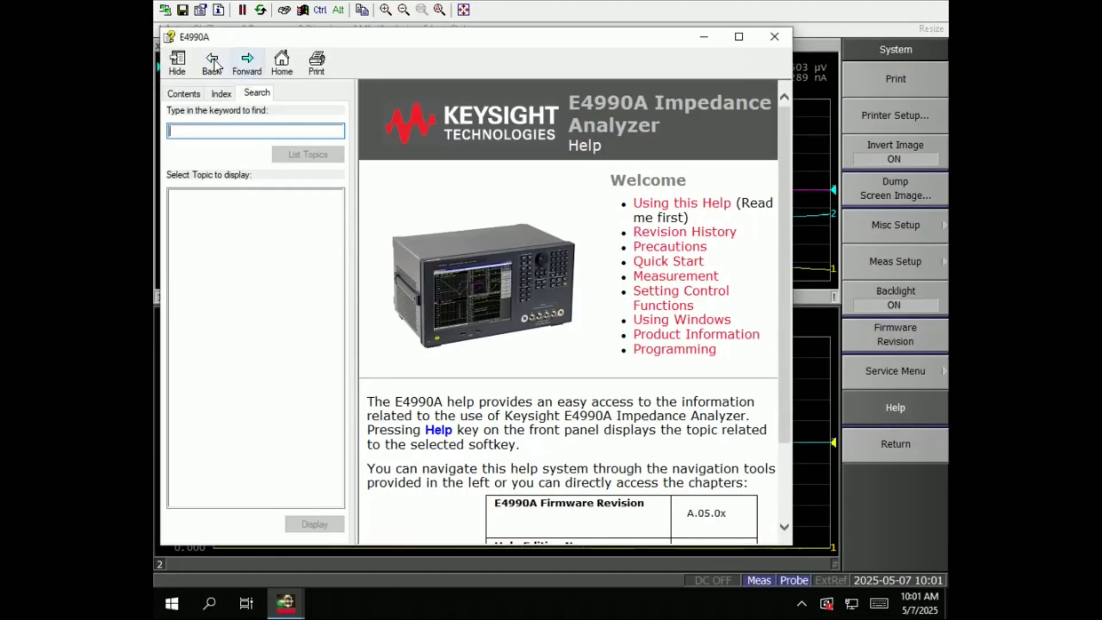
pyautogui.click(185, 92)
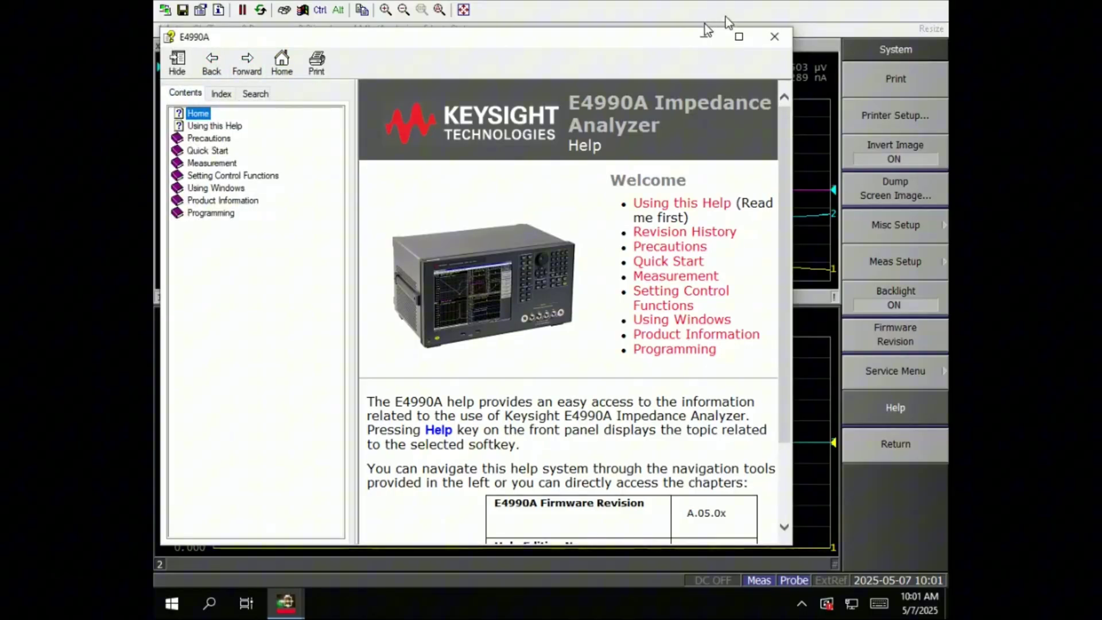
pyautogui.click(782, 42)
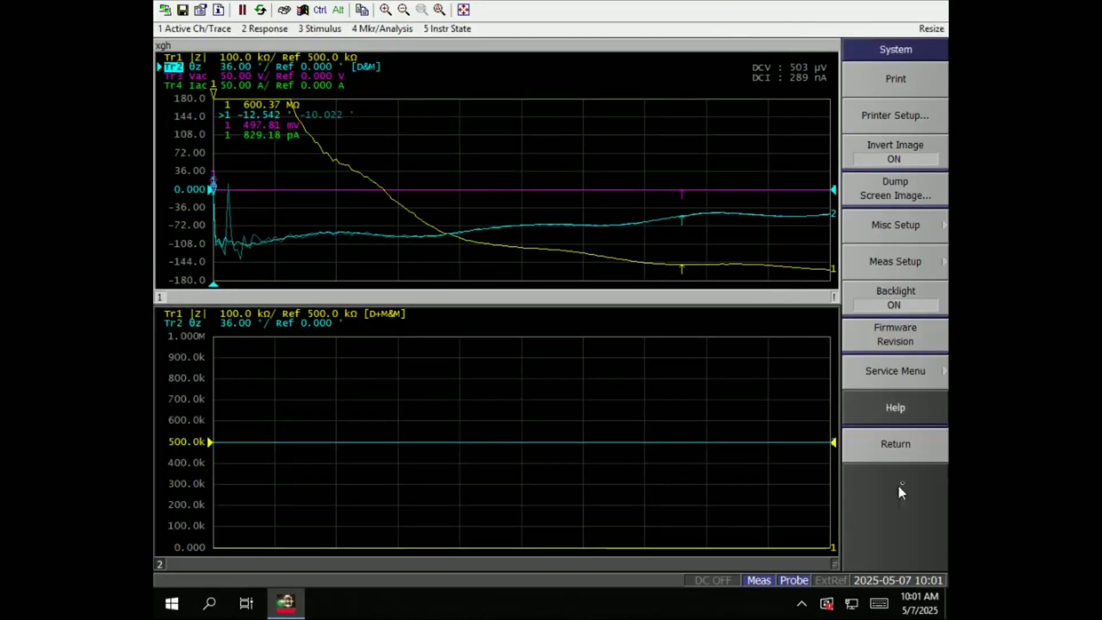
pyautogui.click(920, 443)
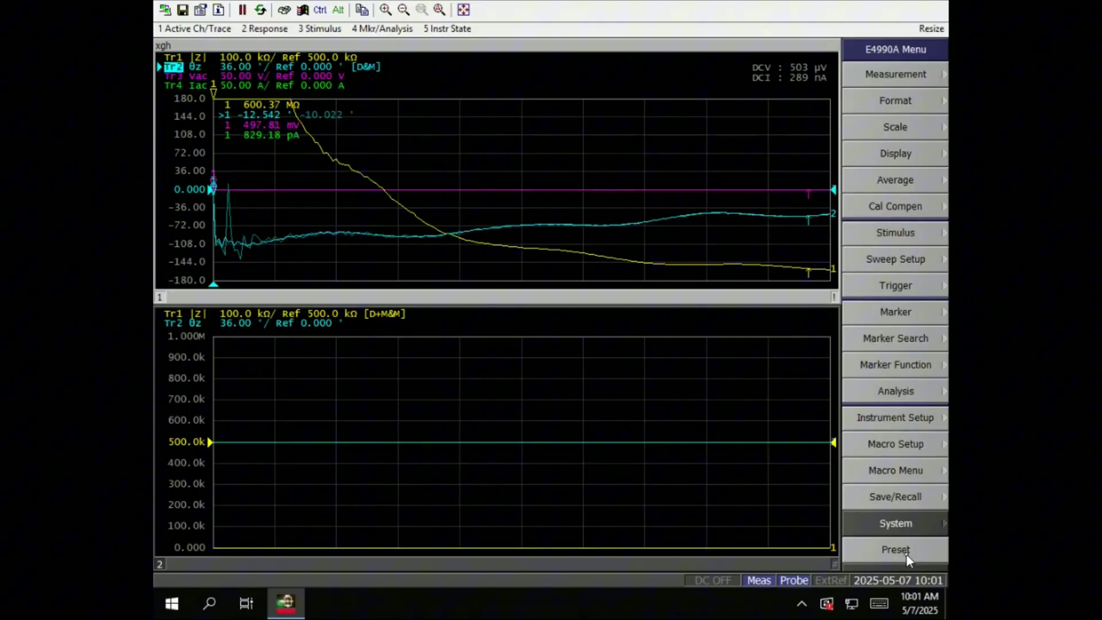
# - Preset the analyzer to defaults: one channel showing |Z| and θz, 20 Hz–120 MHz, OSC 500 mV
pyautogui.click(919, 548)
pyautogui.click(604, 377)
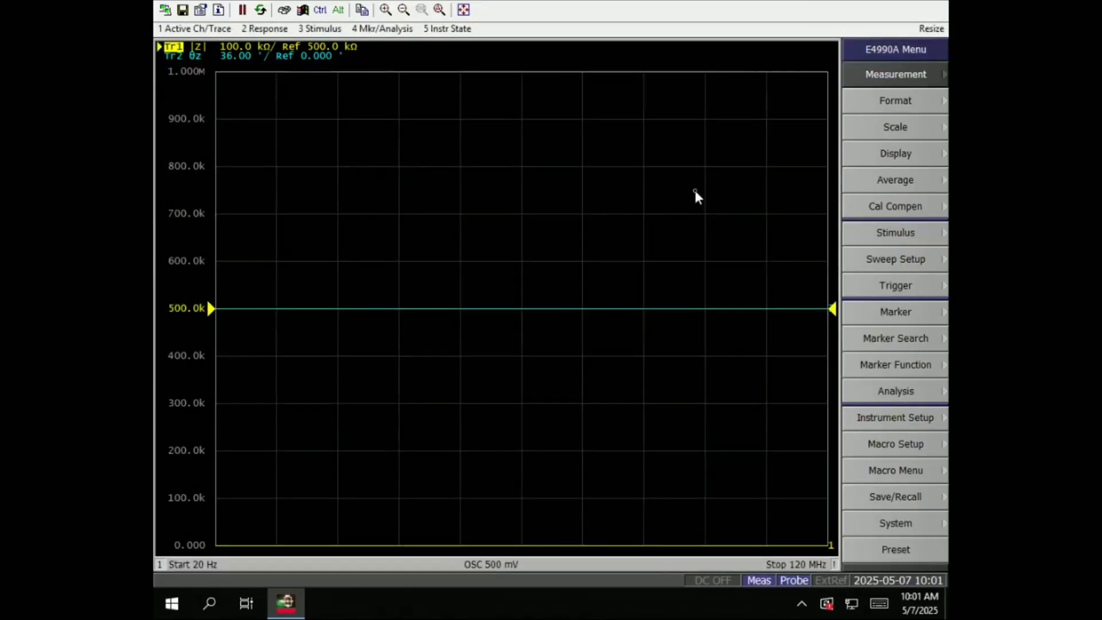